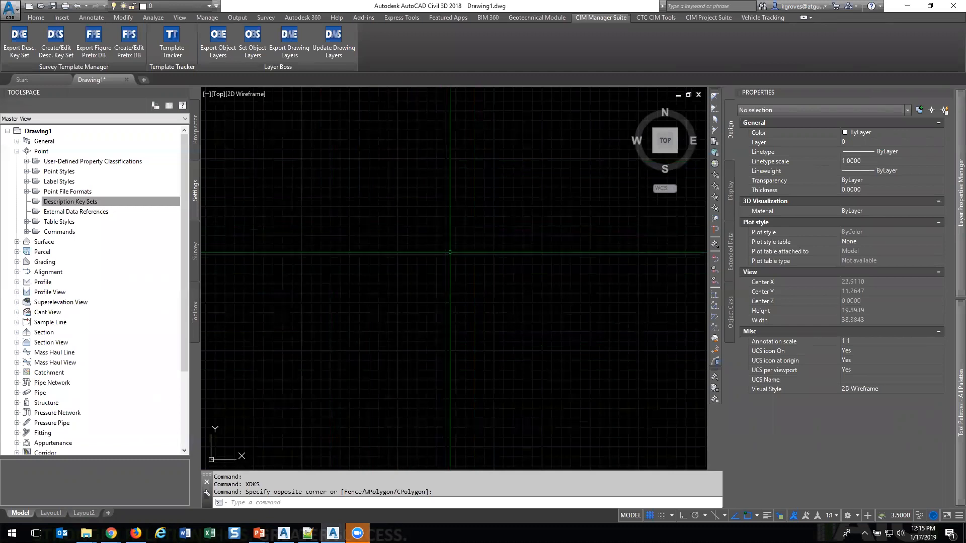
Create a new drawing from the C3D Survey 2018 - CTC.dwt template.
click(28, 9)
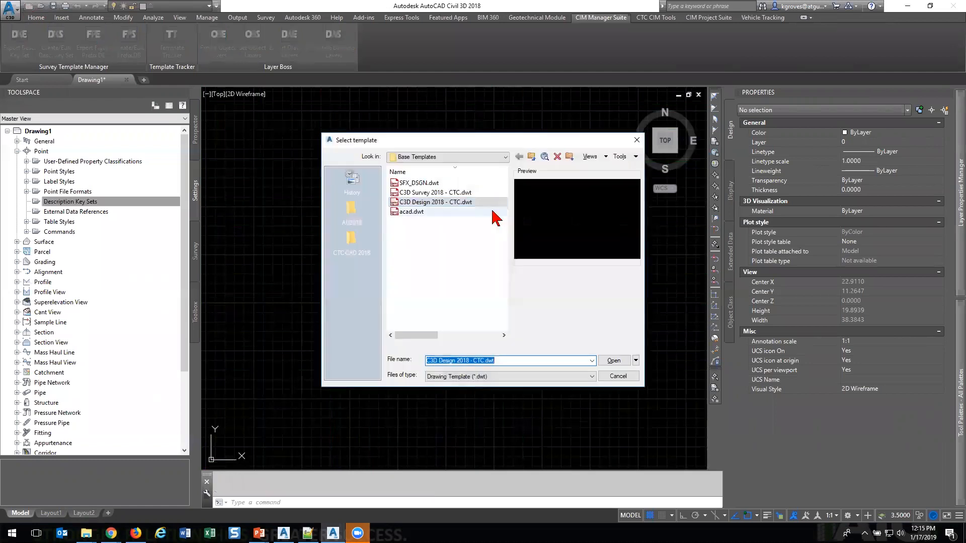
click(467, 193)
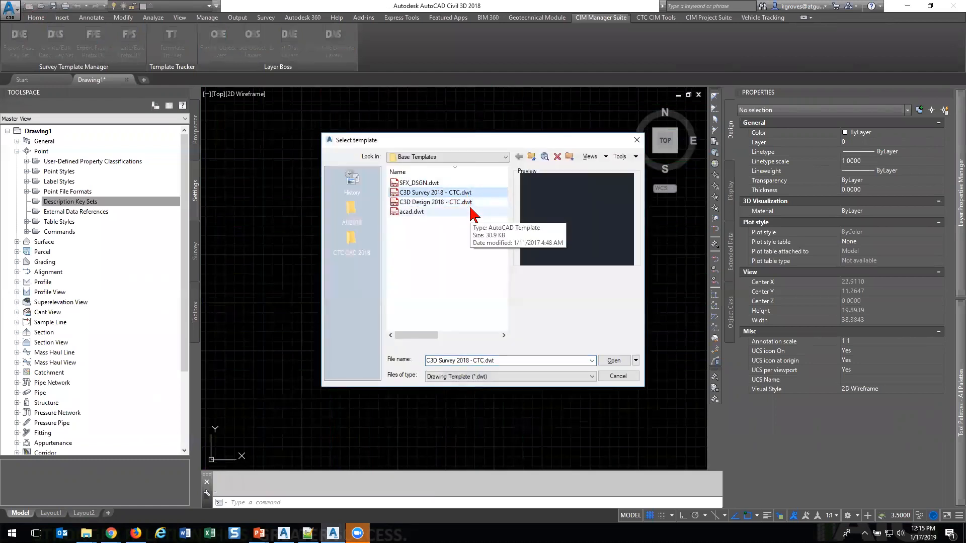
click(469, 203)
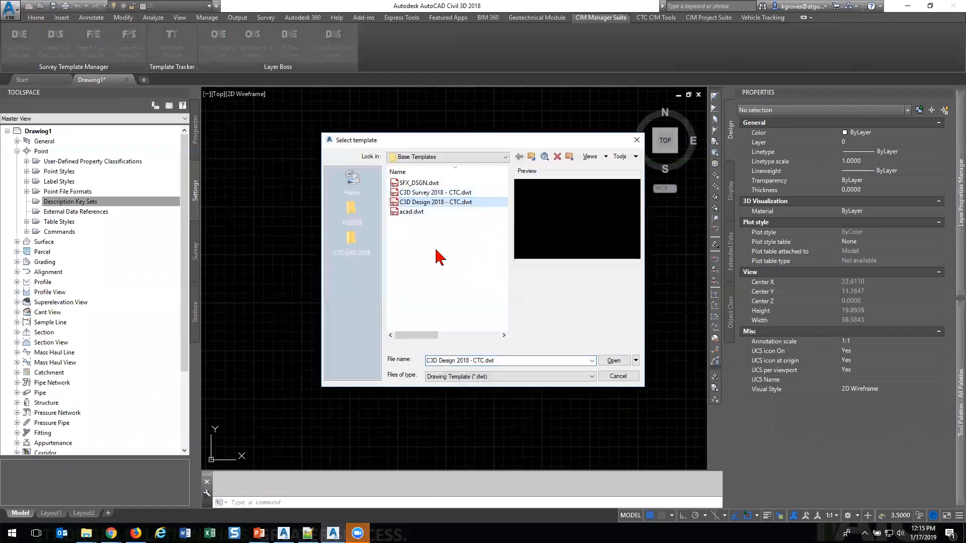
click(462, 194)
double_click(462, 194)
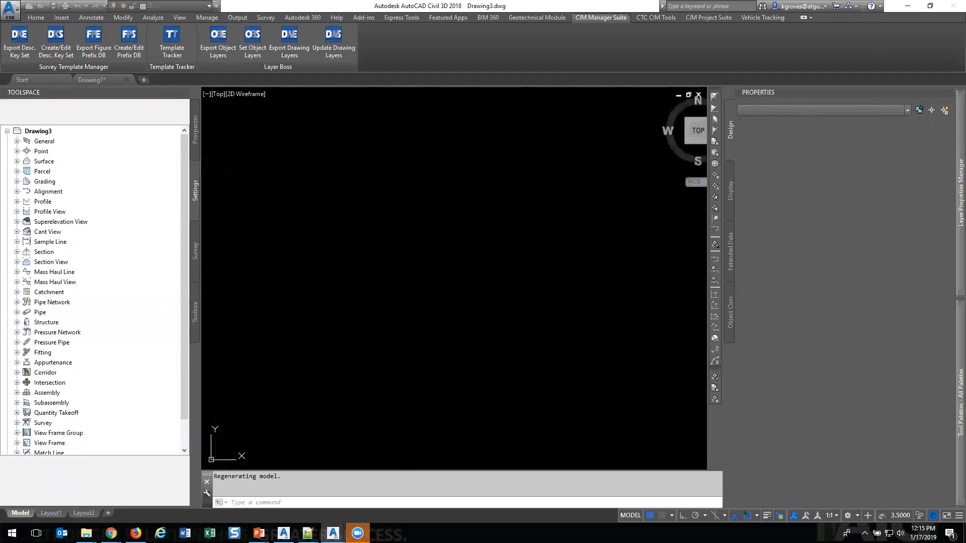
Close Drawing1 without saving its changes and bring up the CIM Manager Suite tools.
click(126, 80)
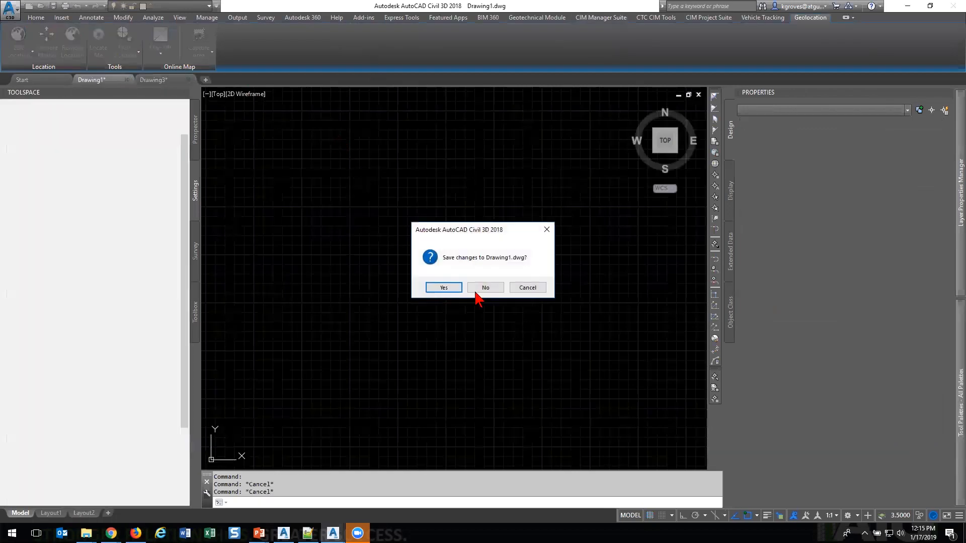
click(477, 290)
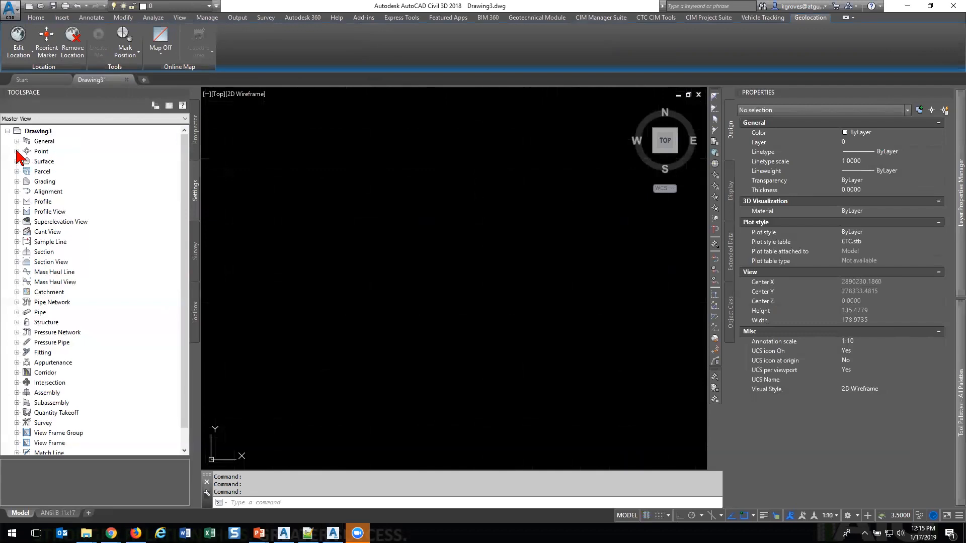
click(703, 20)
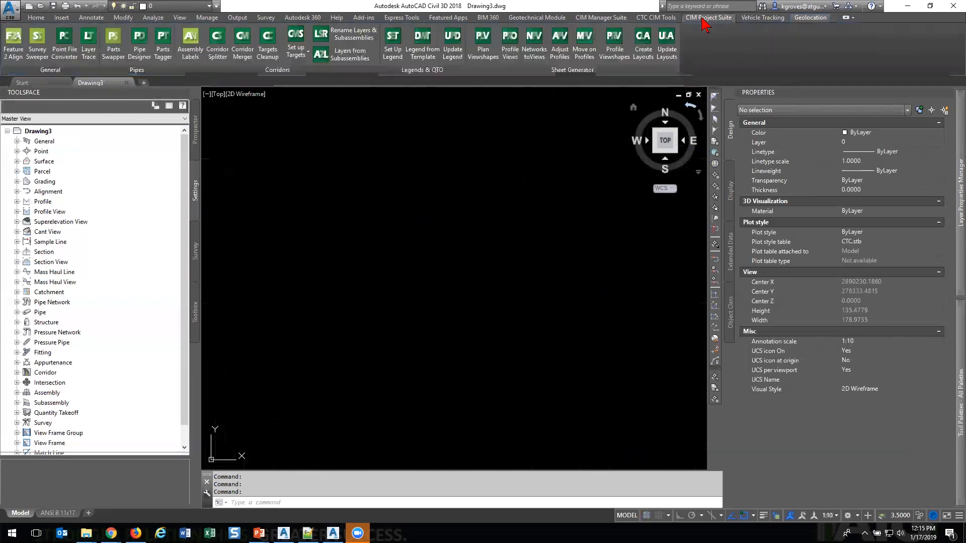
click(601, 18)
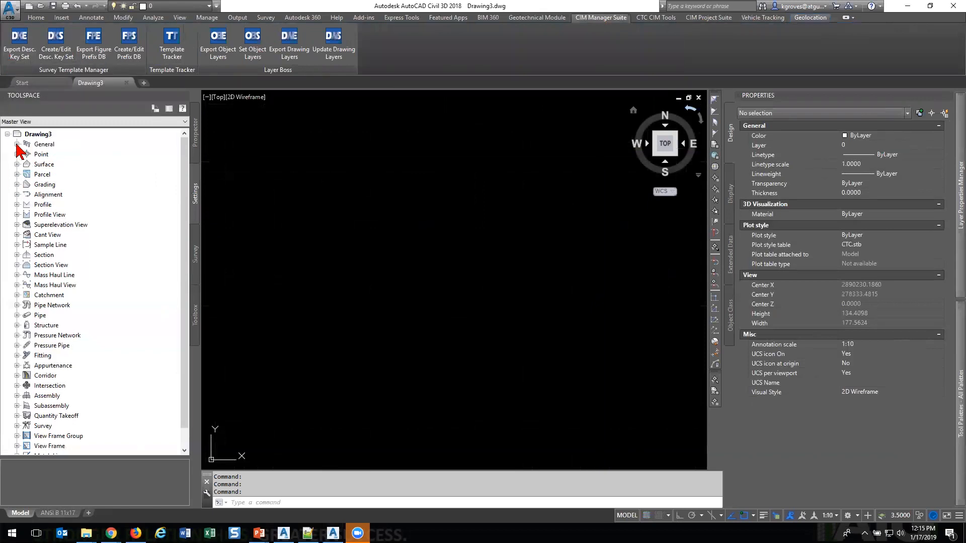
Examine the keys of the CTC description key set in the DescKey Editor, then close the editor.
click(17, 155)
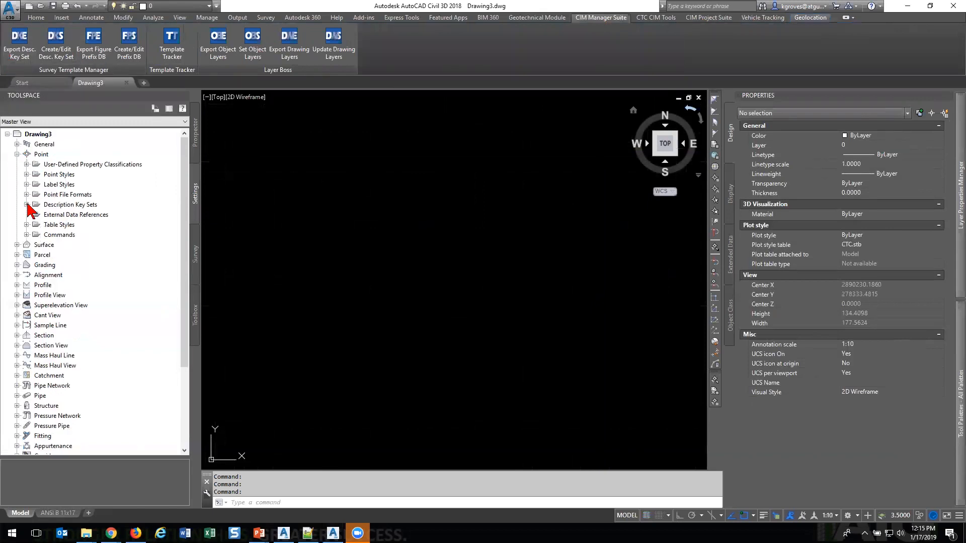
click(26, 205)
click(55, 215)
right_click(57, 215)
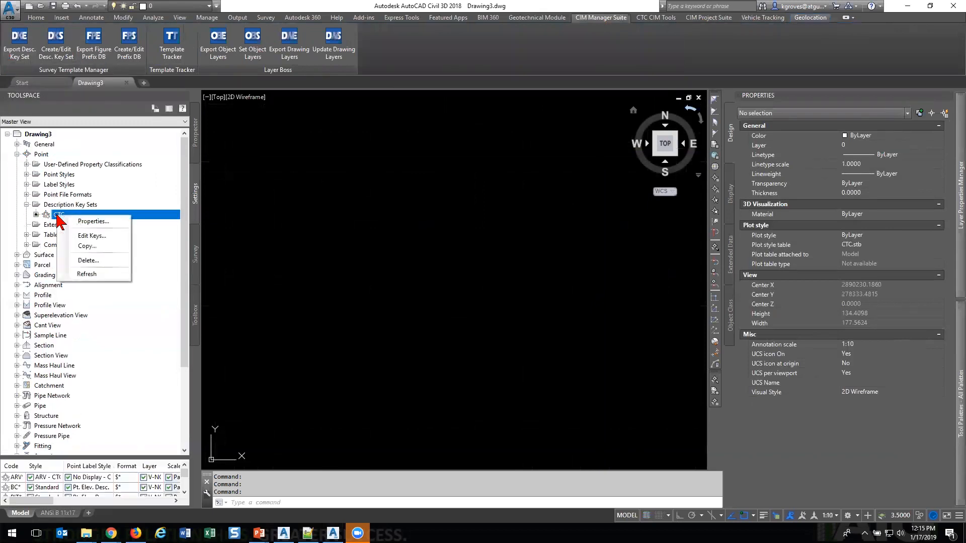
click(91, 235)
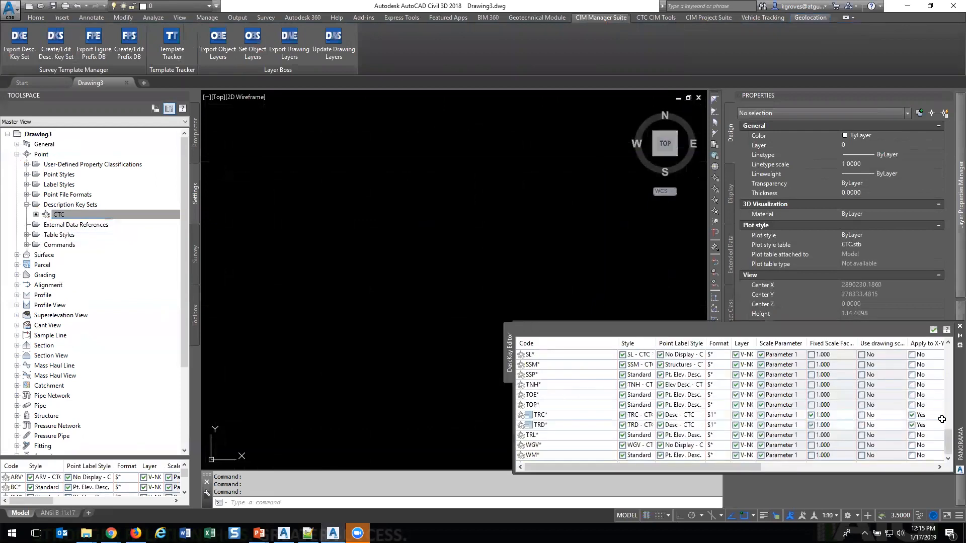
mouse_move(950, 416)
mouse_down()
mouse_move(817, 310)
mouse_move(690, 232)
mouse_up()
scroll(545, 226, up, 10)
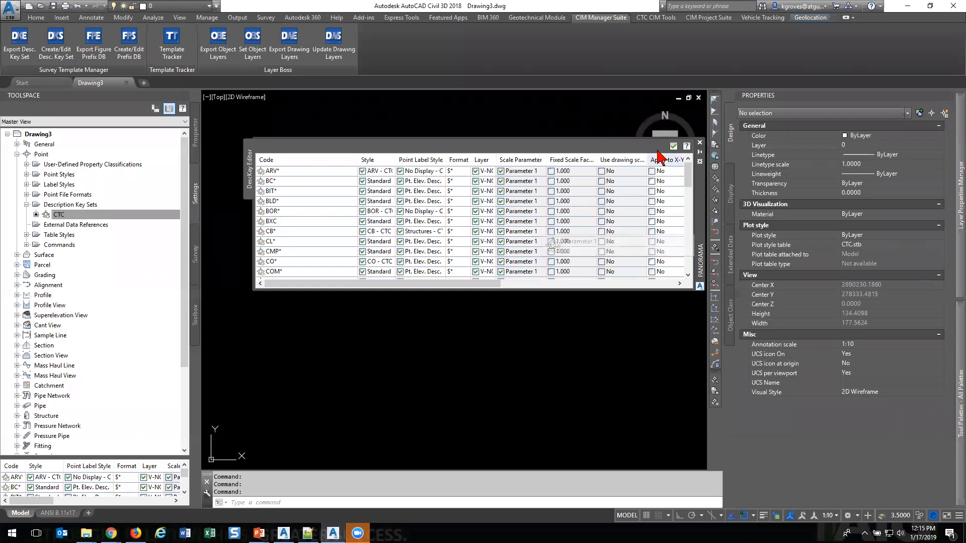
click(699, 142)
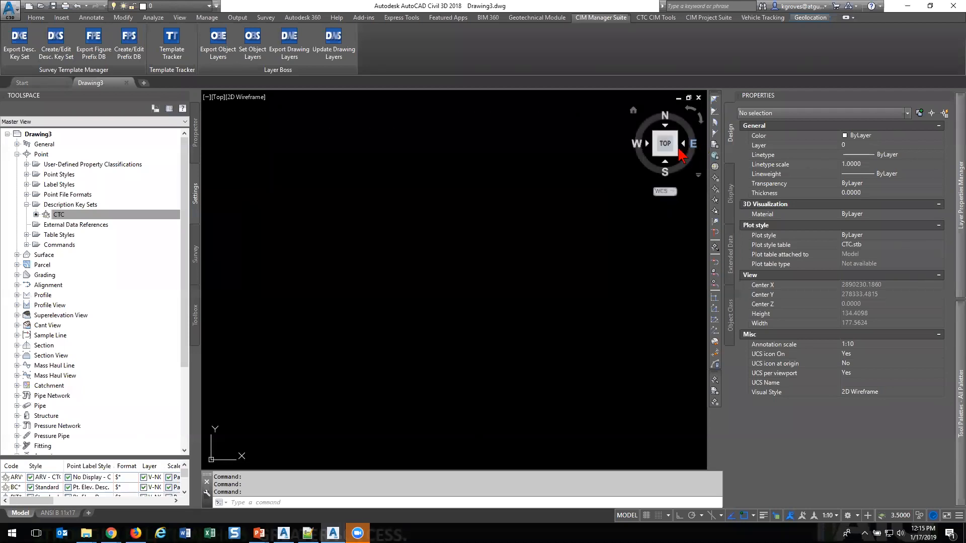
Export the CTC description key set to CTC DKS Out (2).xlsx in the CIM Manager Suite Overview folder and open the exported file.
click(19, 50)
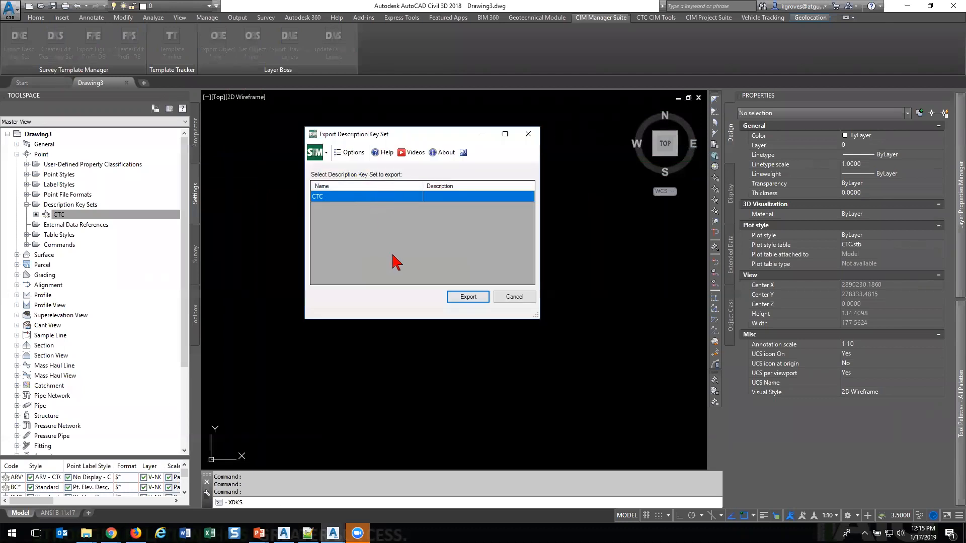
click(463, 300)
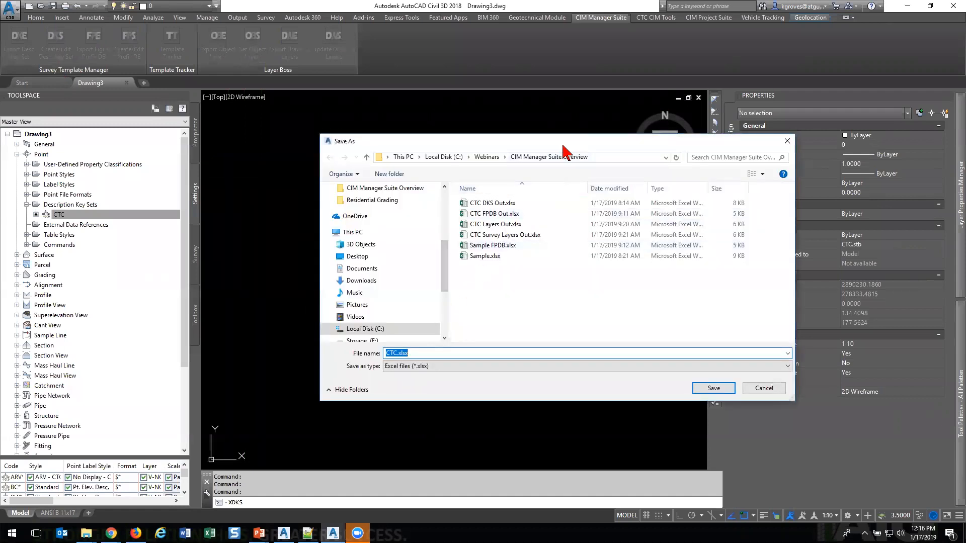
drag(556, 141, 495, 136)
click(459, 199)
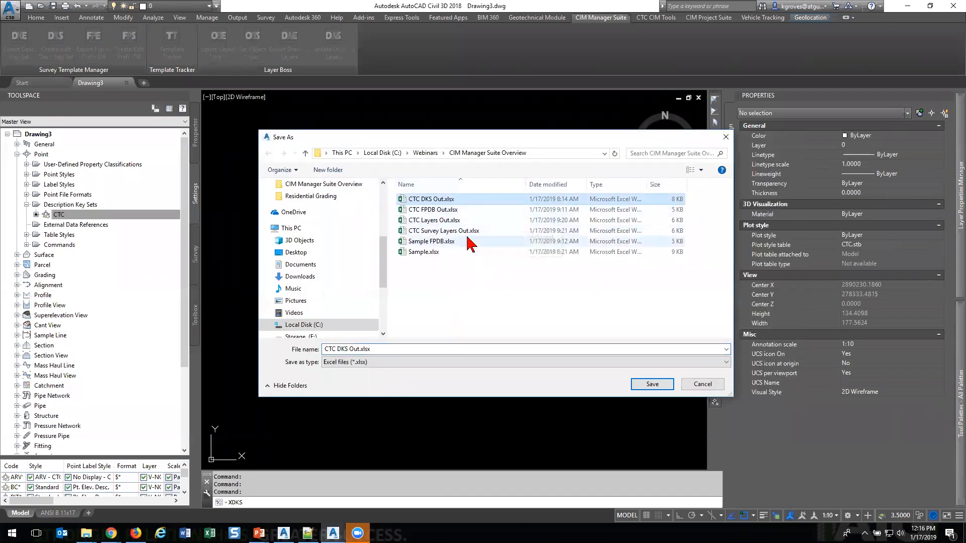
click(472, 252)
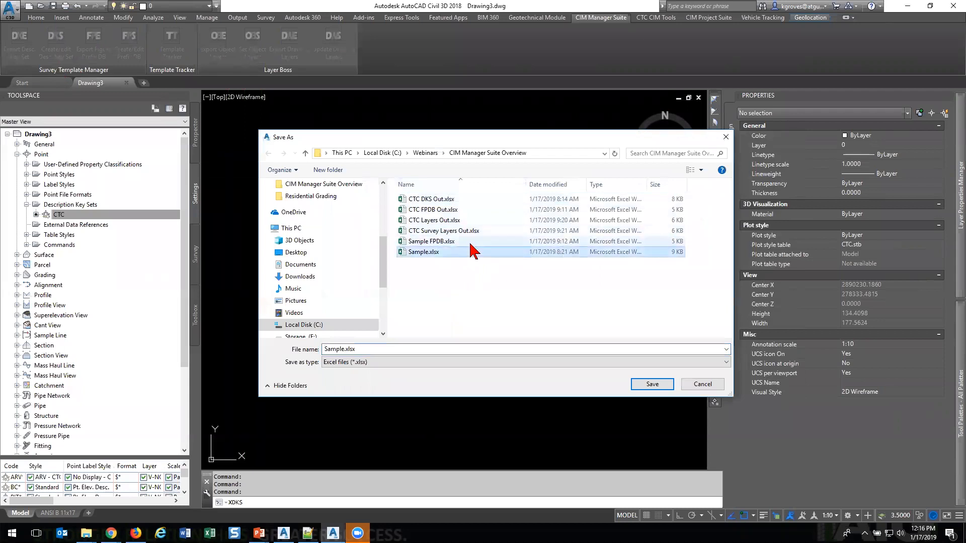
right_click(447, 211)
key(Escape)
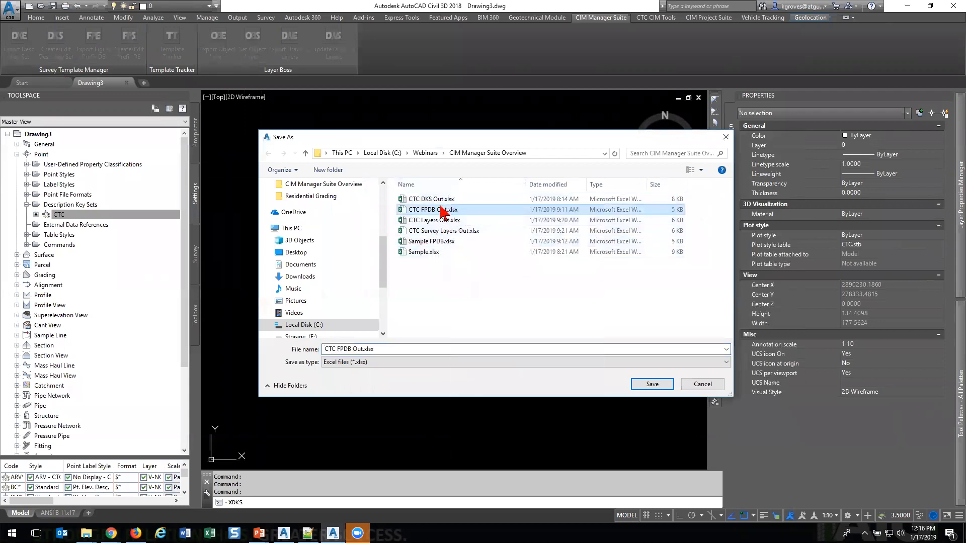
click(431, 199)
triple_click(358, 350)
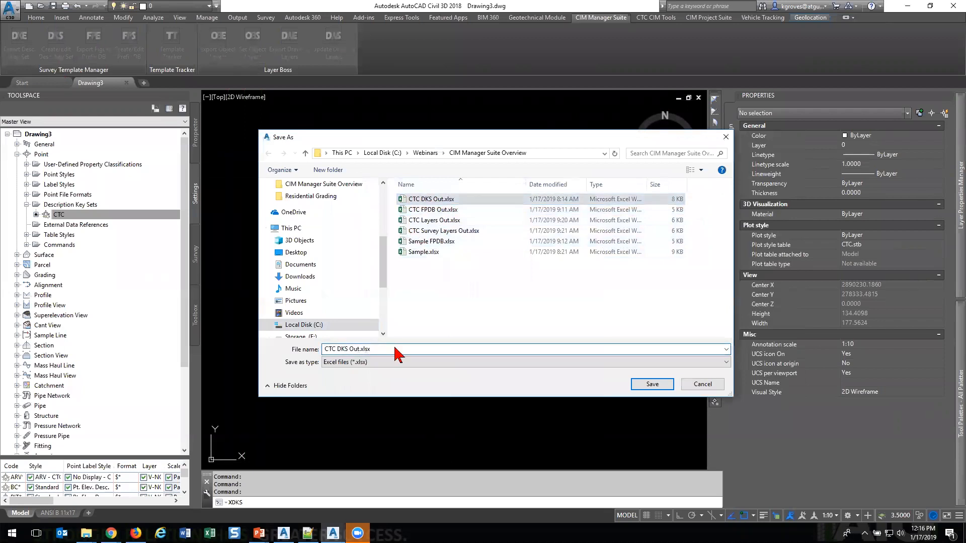
click(361, 348)
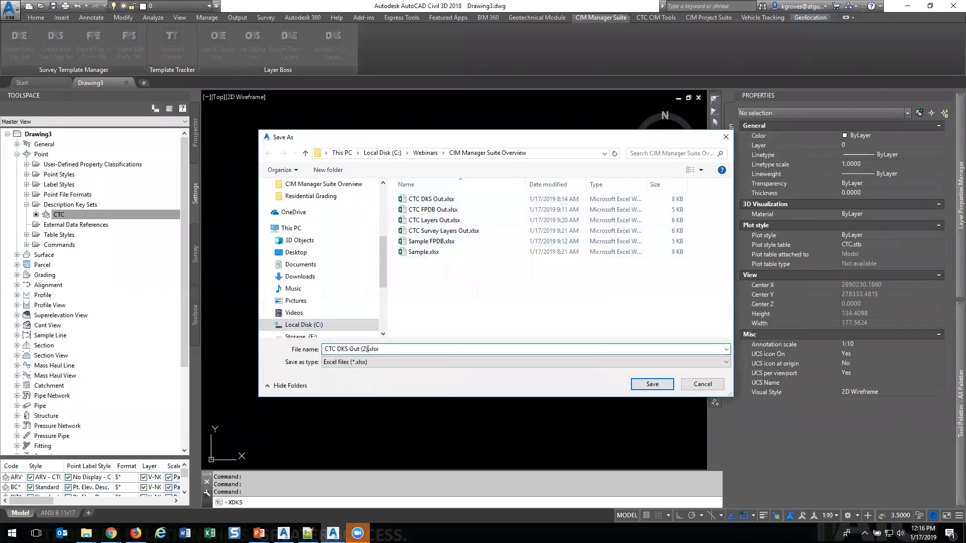
key(Return)
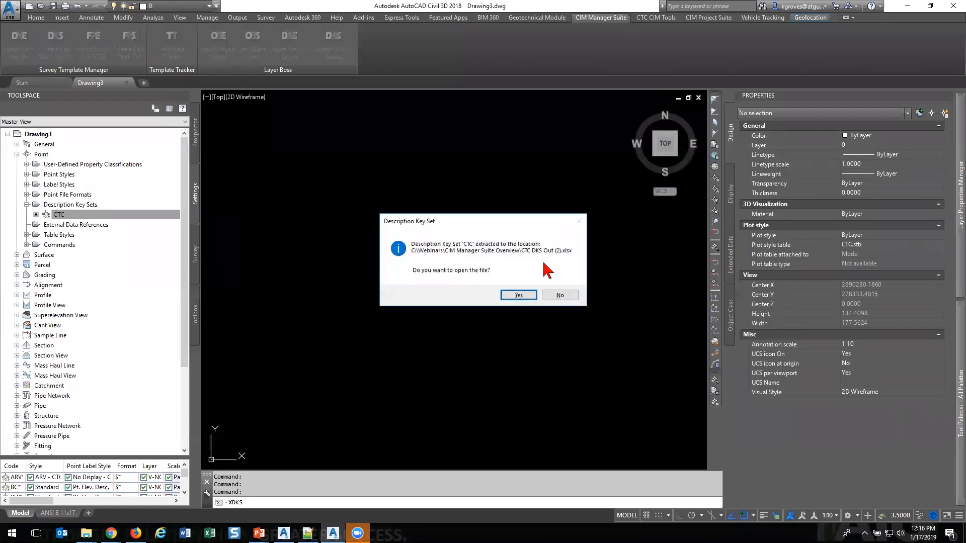
click(520, 296)
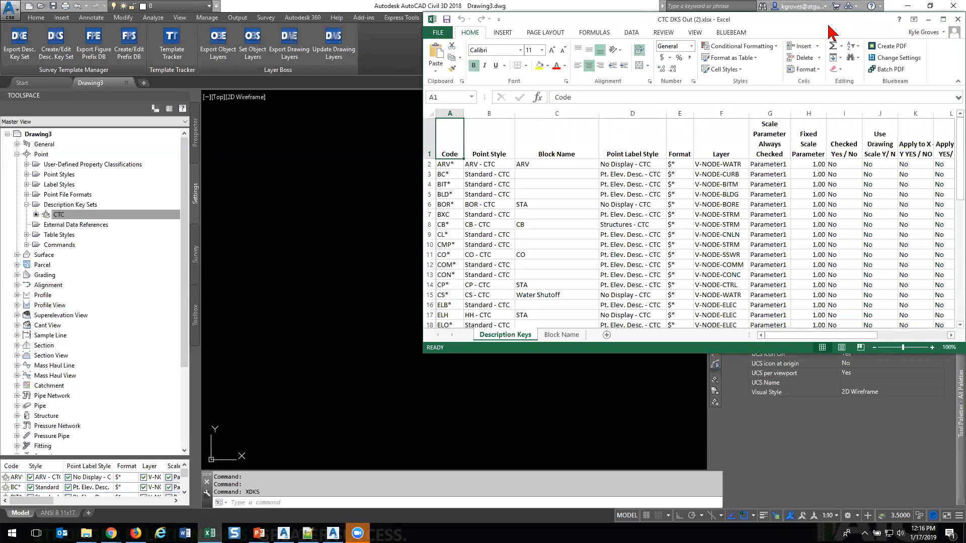
Compare the CTC description keys in the DescKey Editor side by side with the codes and columns of the exported Excel workbook.
drag(828, 25, 711, 193)
right_click(70, 217)
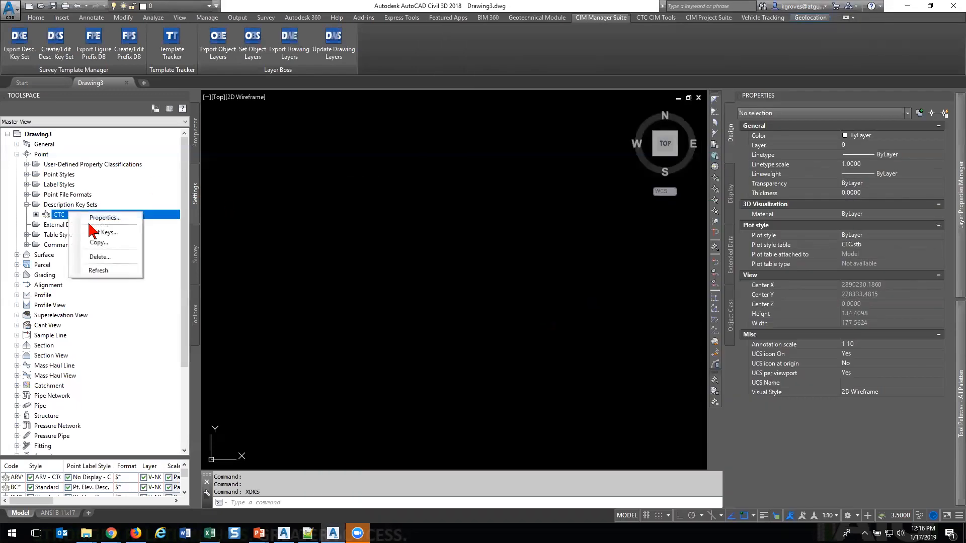
click(127, 229)
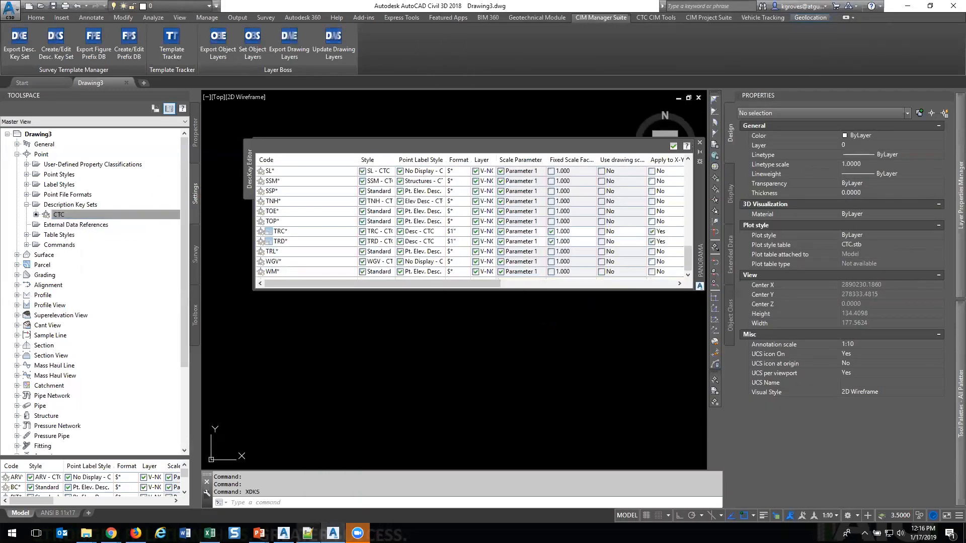
click(210, 533)
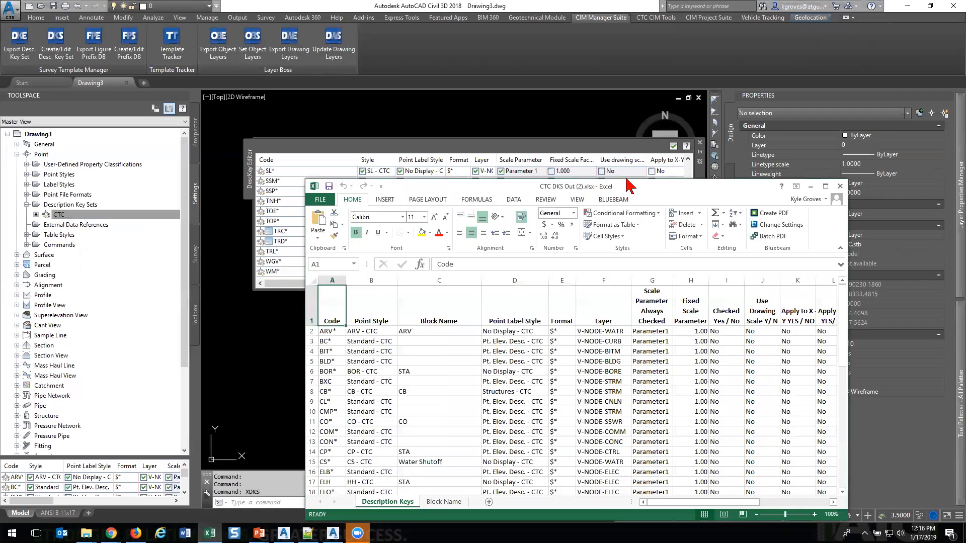
drag(637, 308, 622, 308)
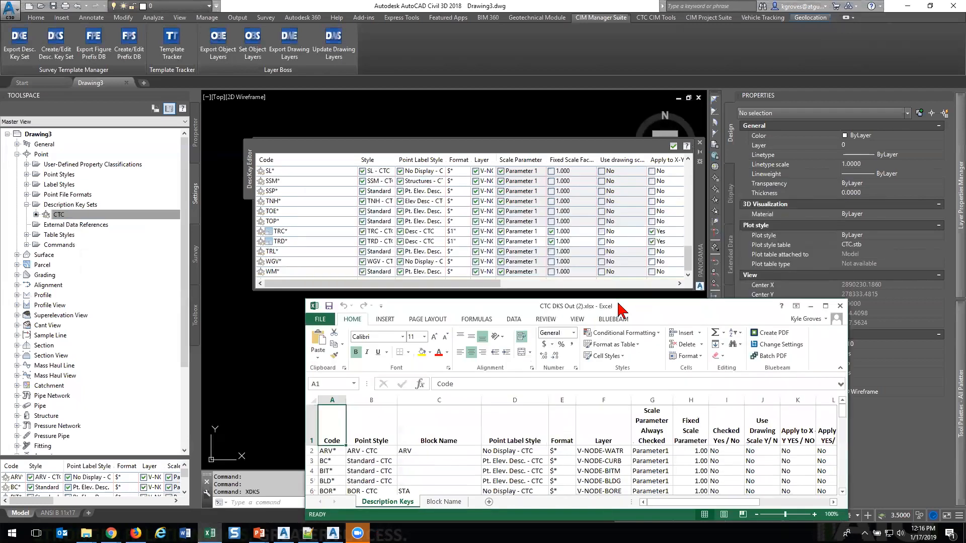
click(337, 198)
scroll(337, 197, up, 15)
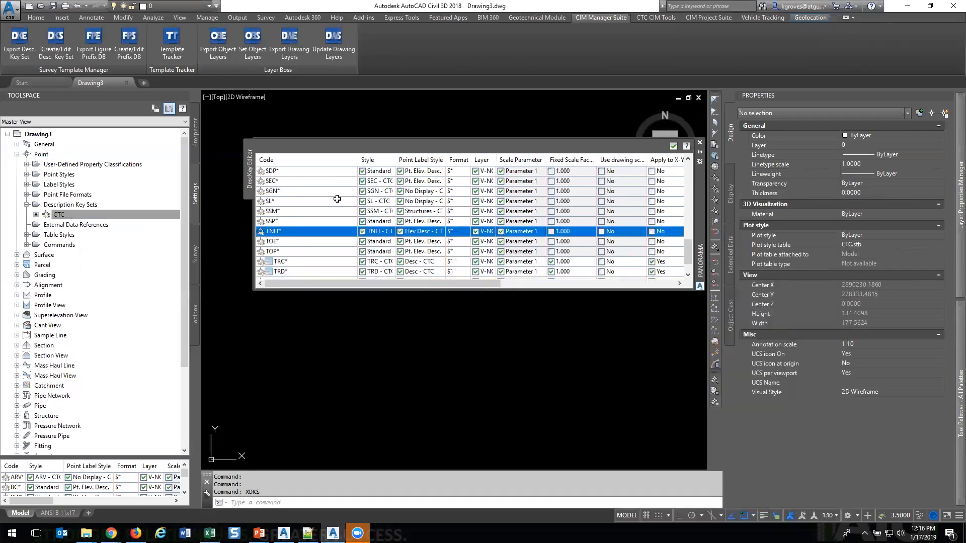
scroll(336, 198, up, 4)
click(323, 171)
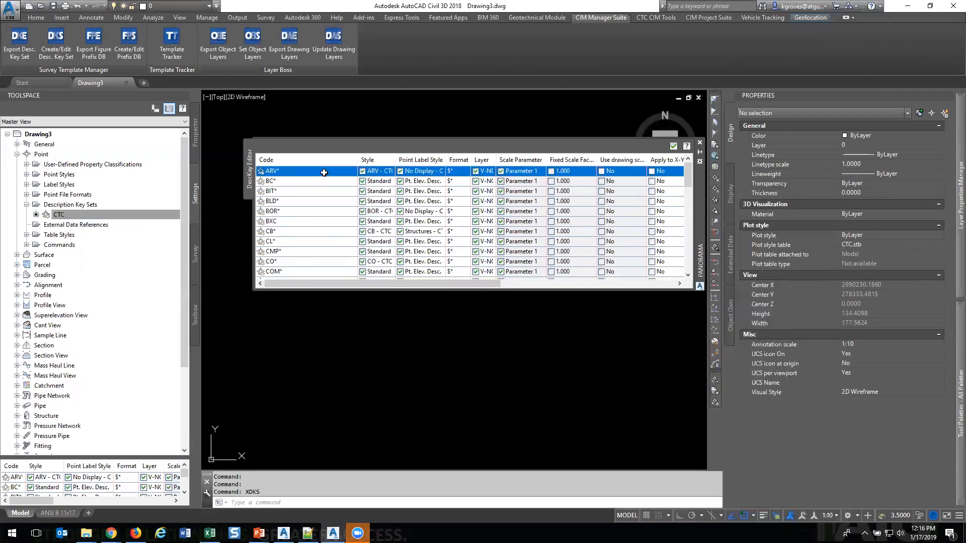
mouse_move(370, 286)
mouse_down()
mouse_move(597, 313)
mouse_move(282, 294)
mouse_up()
key(alt+Tab)
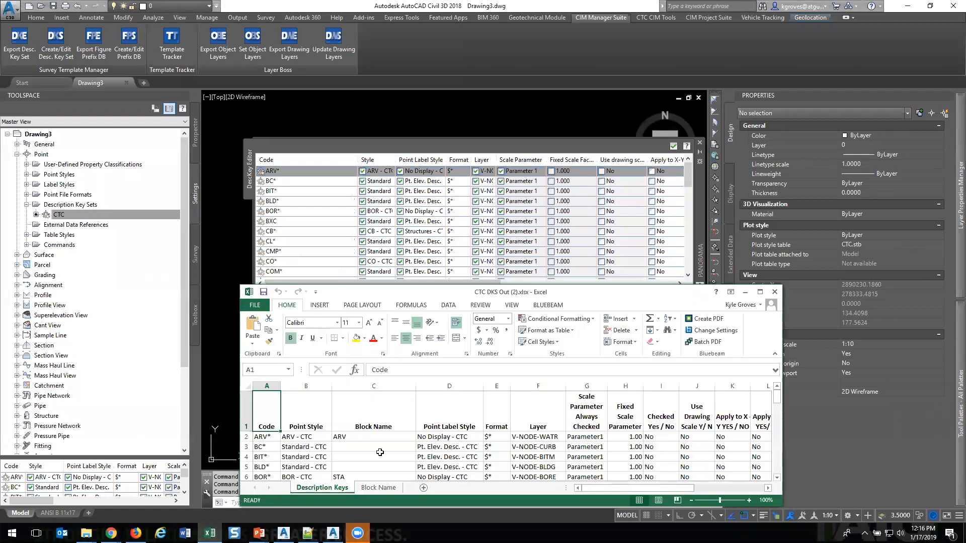
mouse_move(614, 489)
mouse_down()
mouse_move(676, 492)
mouse_move(619, 490)
mouse_up()
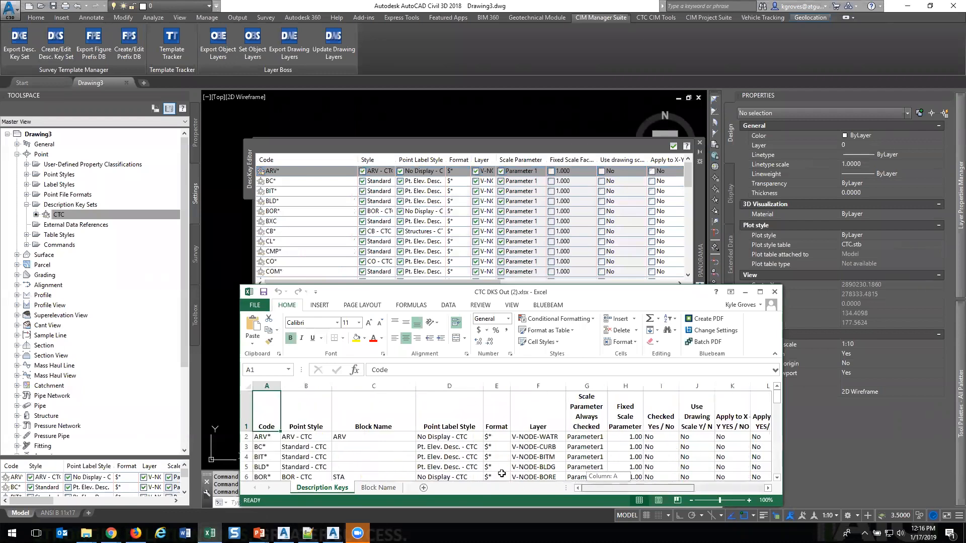
Clear all description key data from the PI* row, row 32, through the last row of the maximized Description Keys sheet.
click(759, 292)
scroll(74, 234, down, 5)
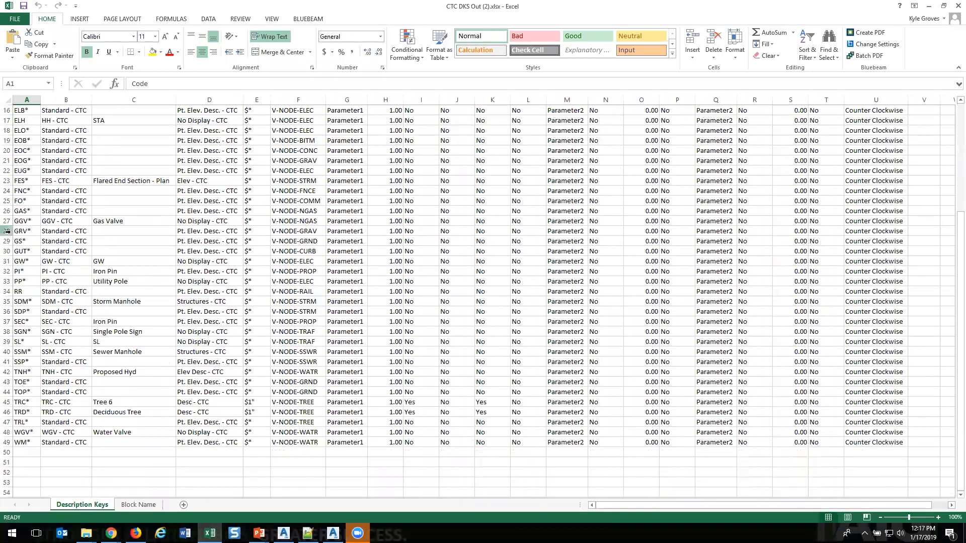
click(24, 271)
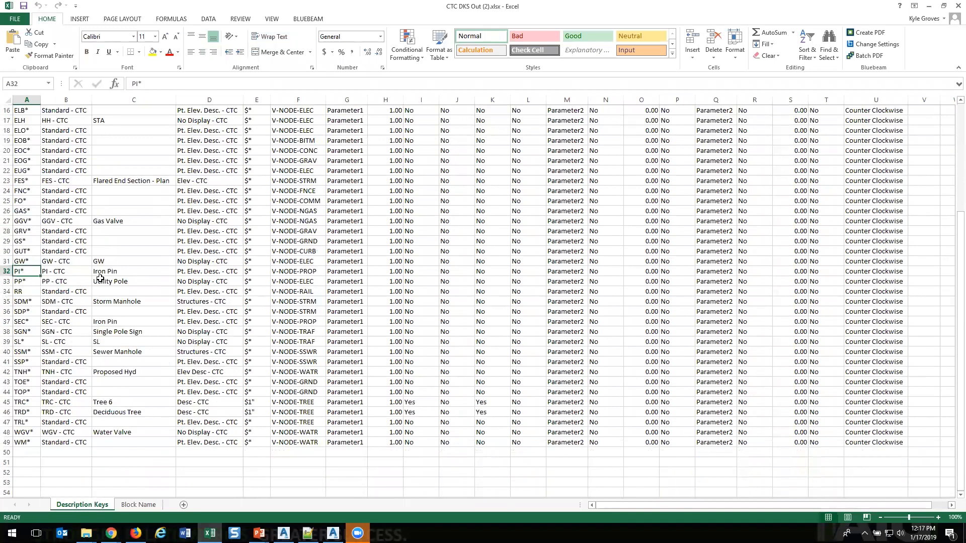
key(ctrl+shift+End)
key(Delete)
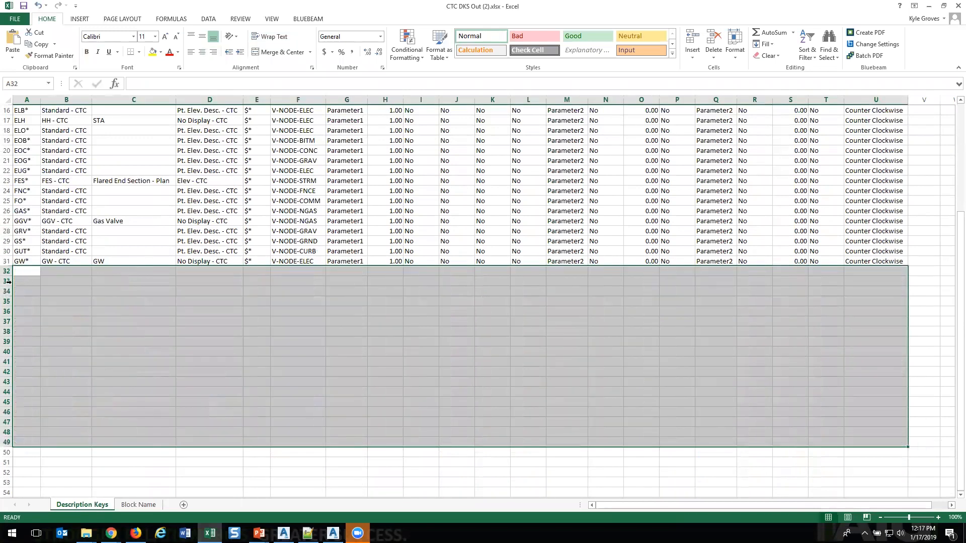
click(28, 281)
key(Up)
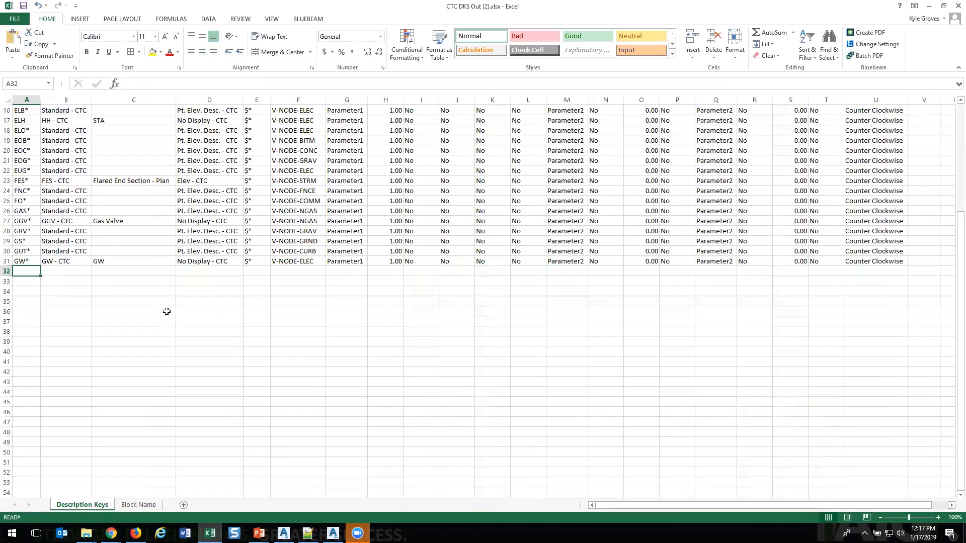
text(ZTEST*)
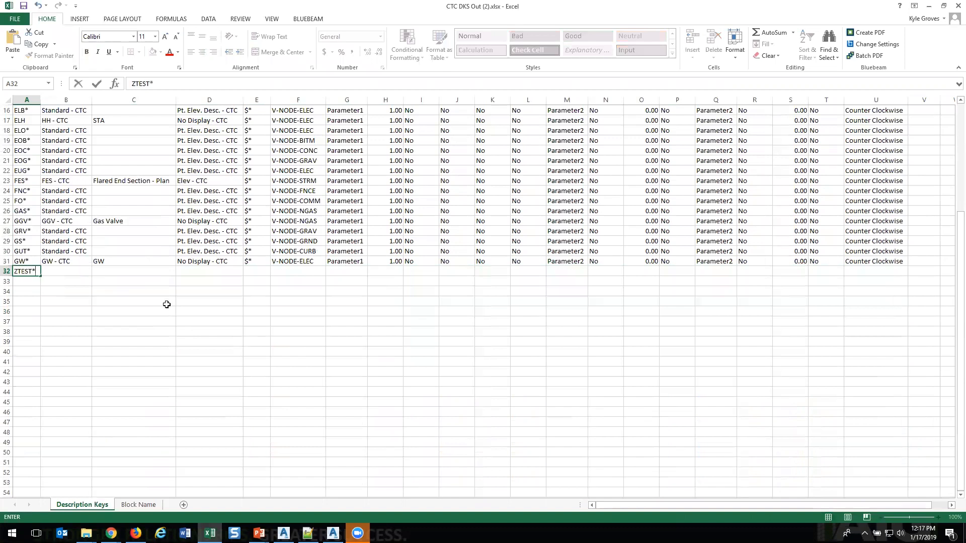
key(Escape)
drag(65, 251, 891, 256)
key(ctrl+c)
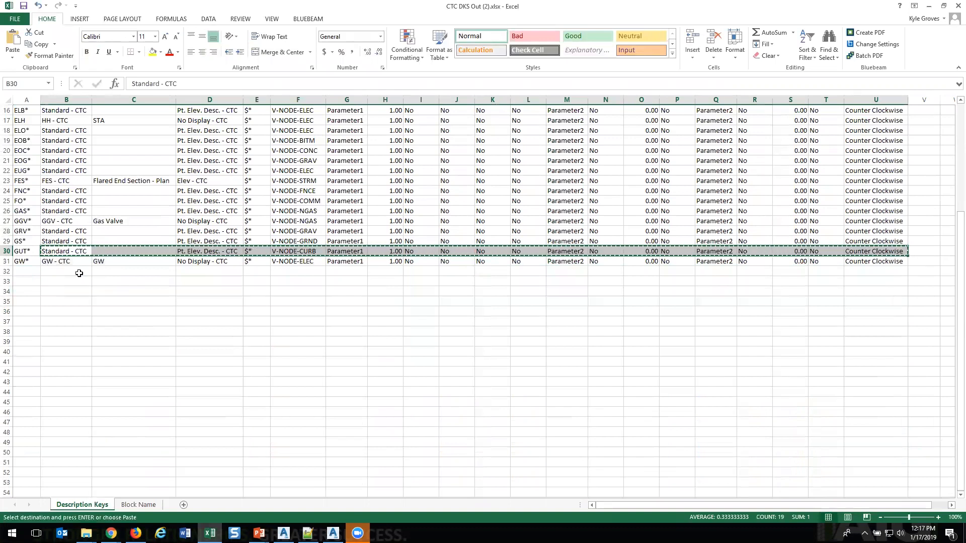
click(30, 272)
scroll(26, 279, down, 6)
scroll(25, 279, up, 8)
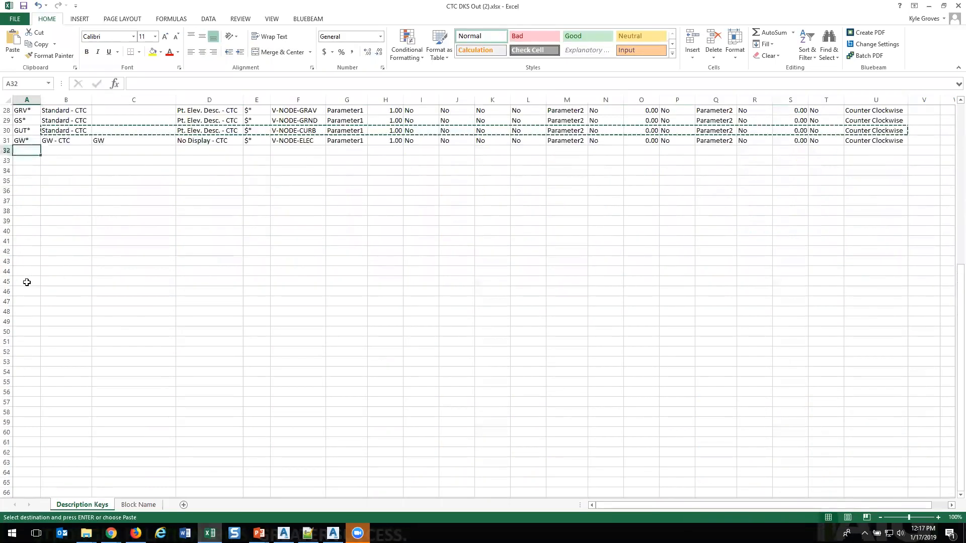
key(Escape)
scroll(30, 335, up, 3)
scroll(30, 335, down, 5)
scroll(17, 337, up, 6)
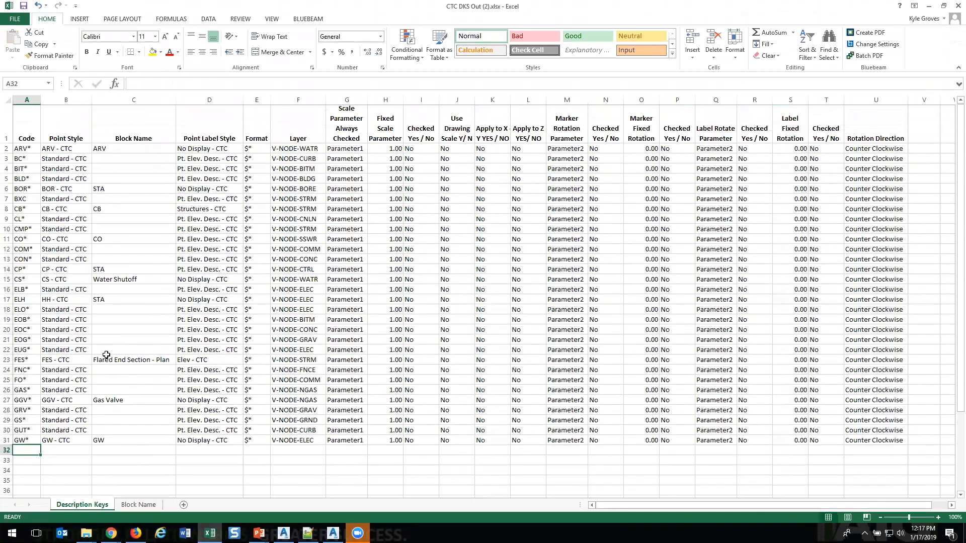
Close the exported CTC DKS Out (2).xlsx workbook and the DescKey Editor of the survey-template drawing.
click(957, 7)
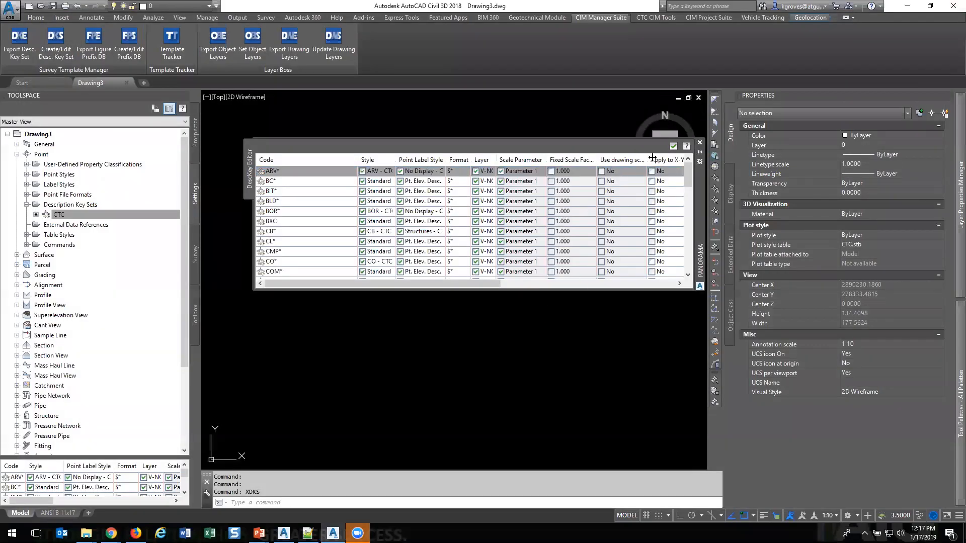
click(673, 146)
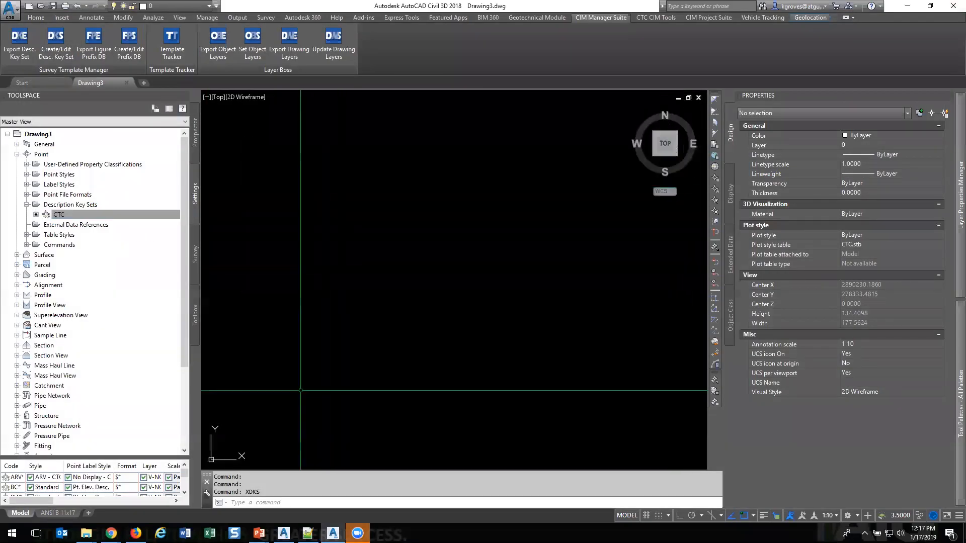
Switch to the other Civil 3D session and create a drawing from the _AutoCAD Civil 3D (Imperial) NCS.dwt template.
click(332, 533)
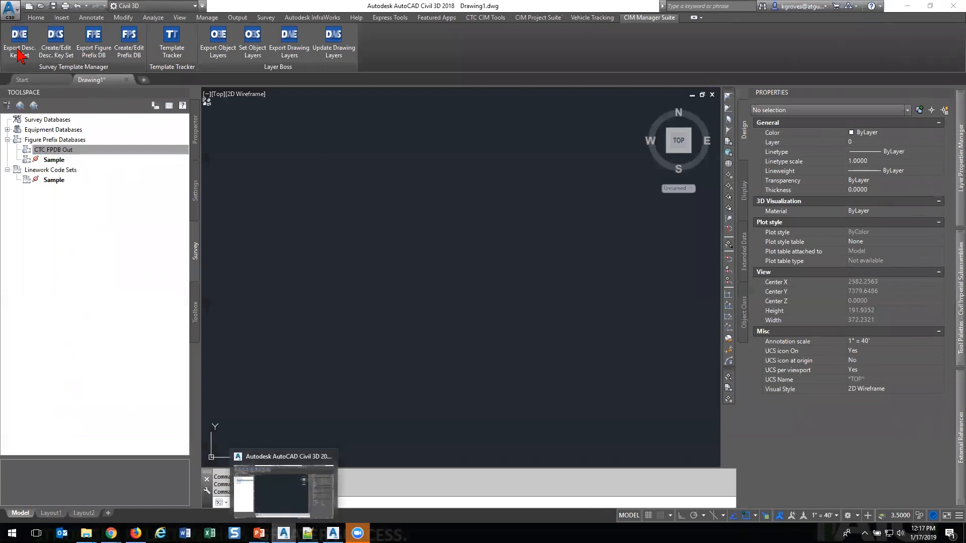
click(29, 7)
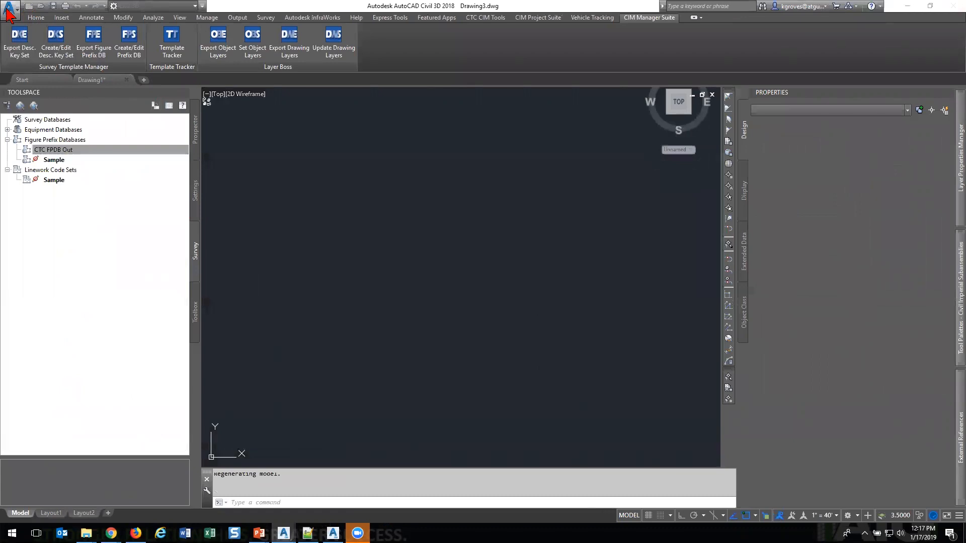
click(8, 11)
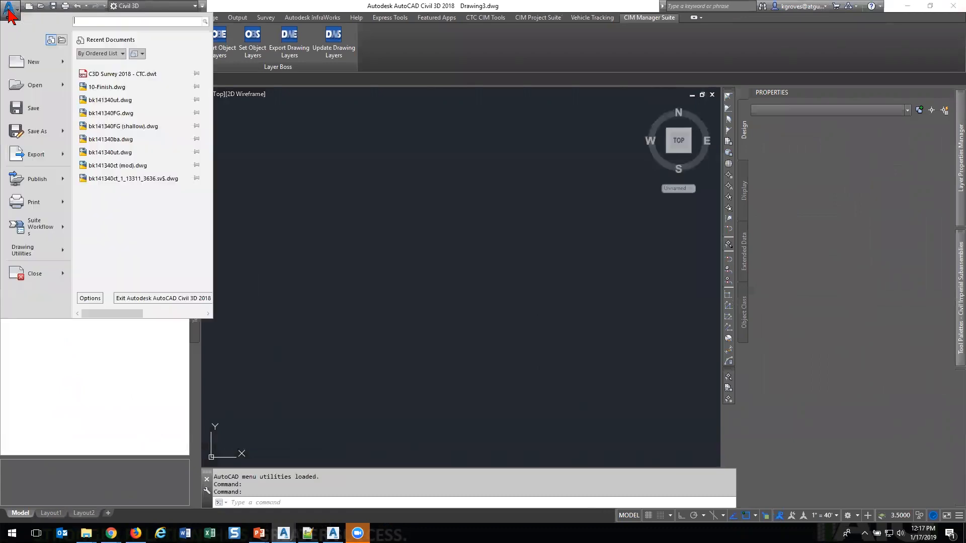
key(Escape)
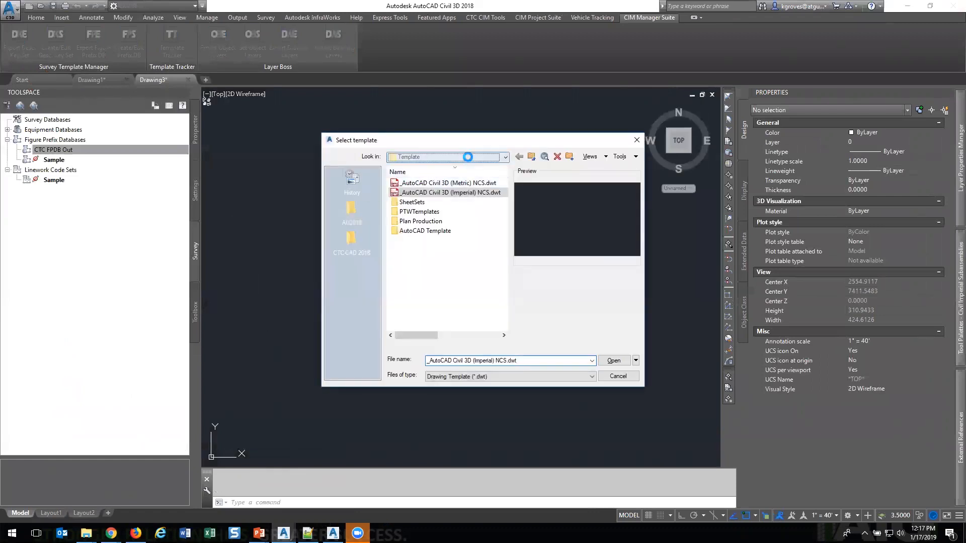
click(468, 158)
scroll(468, 186, up, 1)
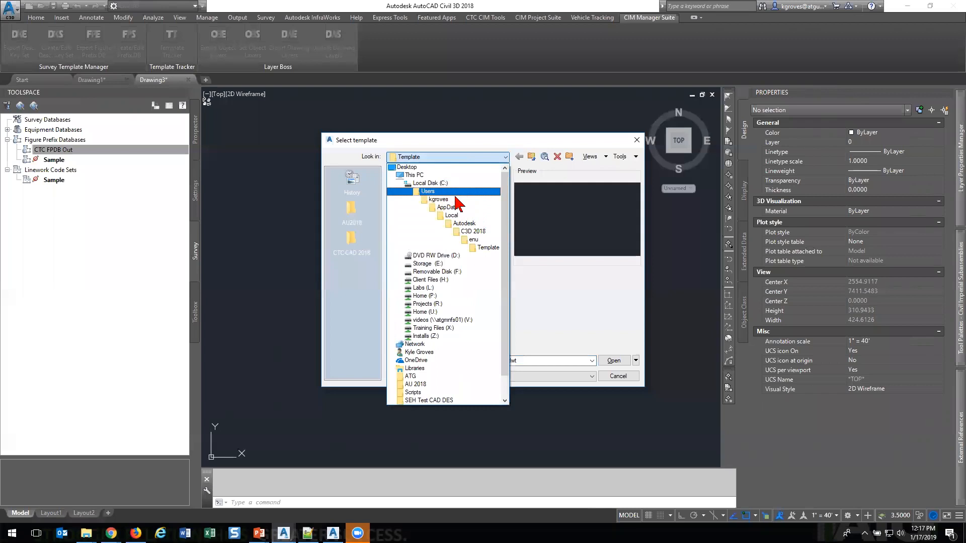
click(546, 301)
click(446, 193)
click(610, 361)
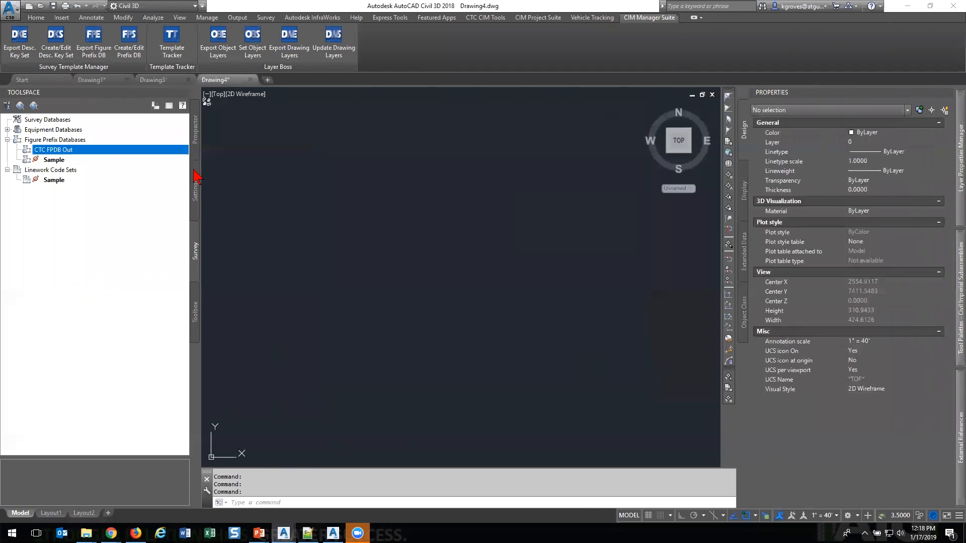
Show the point description key sets in the settings of the new drawing.
click(196, 179)
click(16, 151)
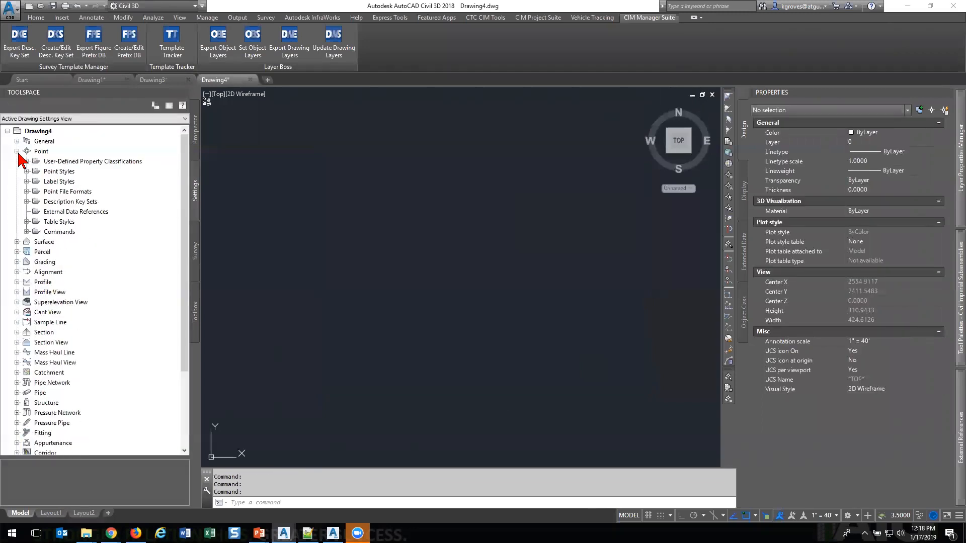
click(26, 201)
right_click(58, 212)
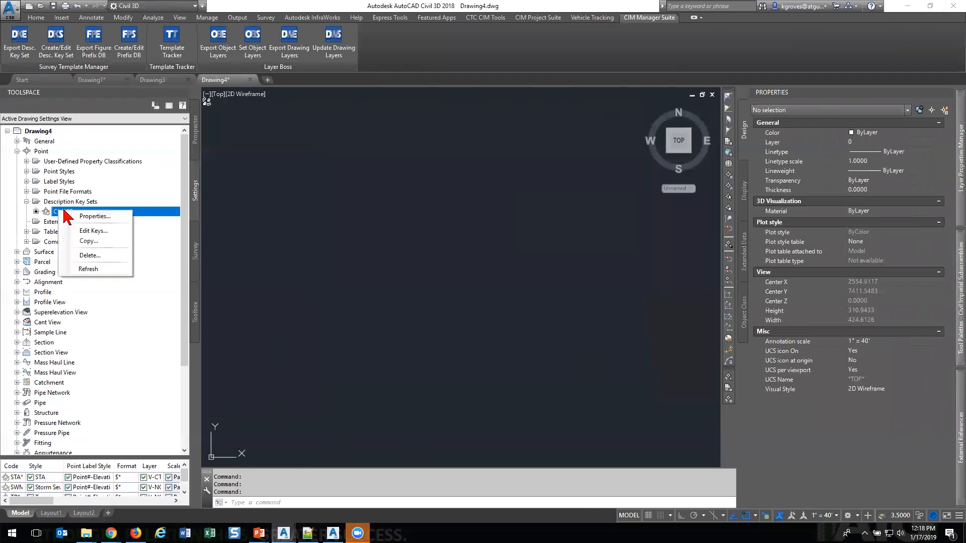
click(91, 242)
right_click(95, 222)
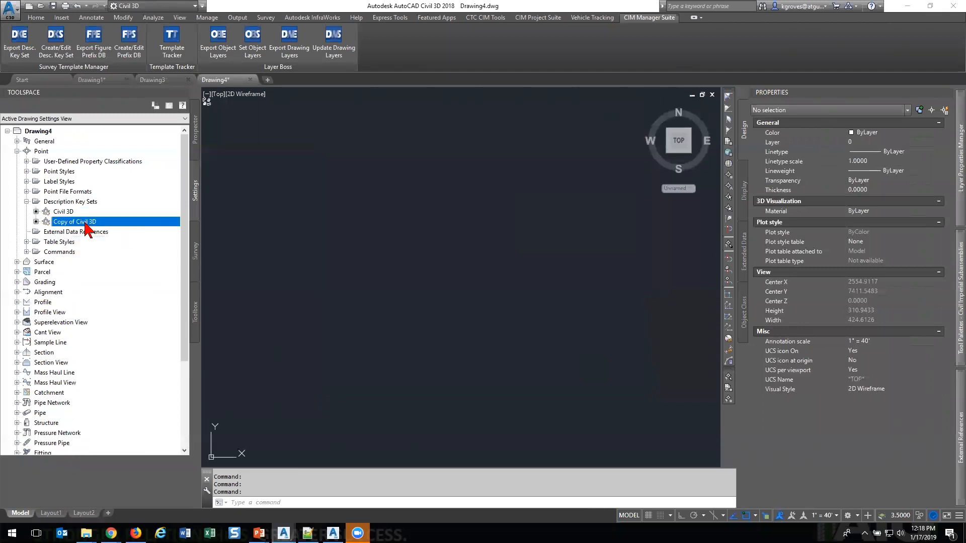
click(118, 268)
key(Return)
Examine the keys of the Civil 3D description key set in the DescKey Editor, then close the editor.
right_click(61, 213)
click(99, 237)
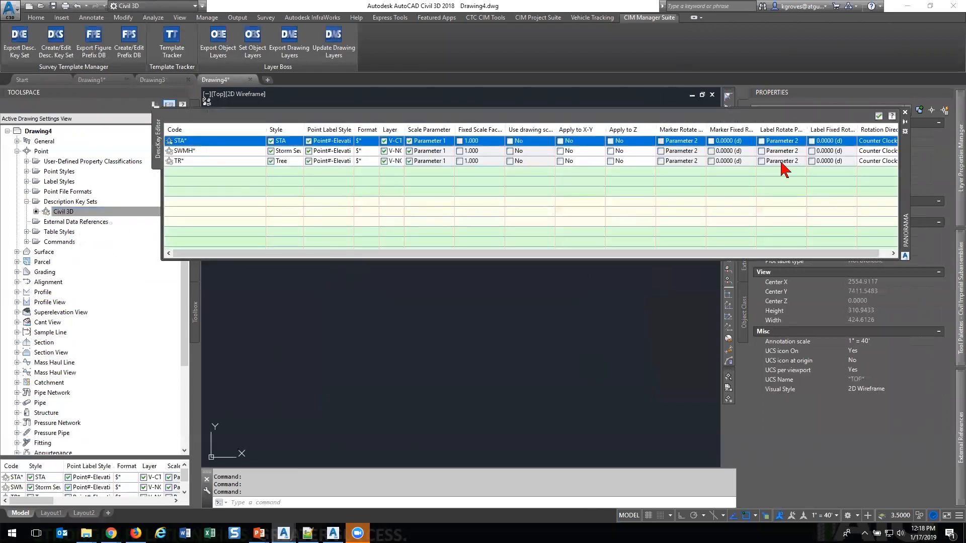
click(878, 117)
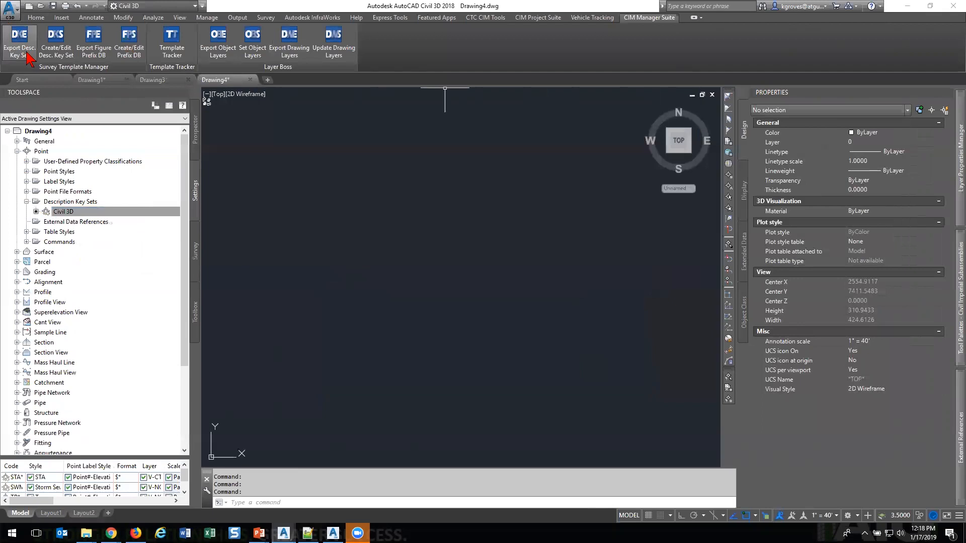
click(26, 53)
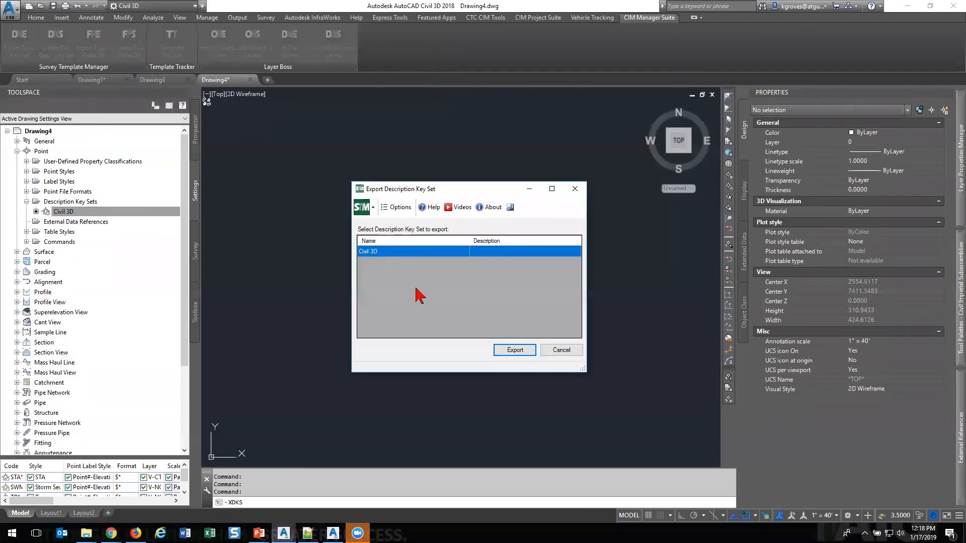
click(562, 350)
click(624, 345)
Start Create/Edit Description Key Set and load the exported CTC DKS Out workbook from the CIM Manager Suite Overview folder.
click(62, 50)
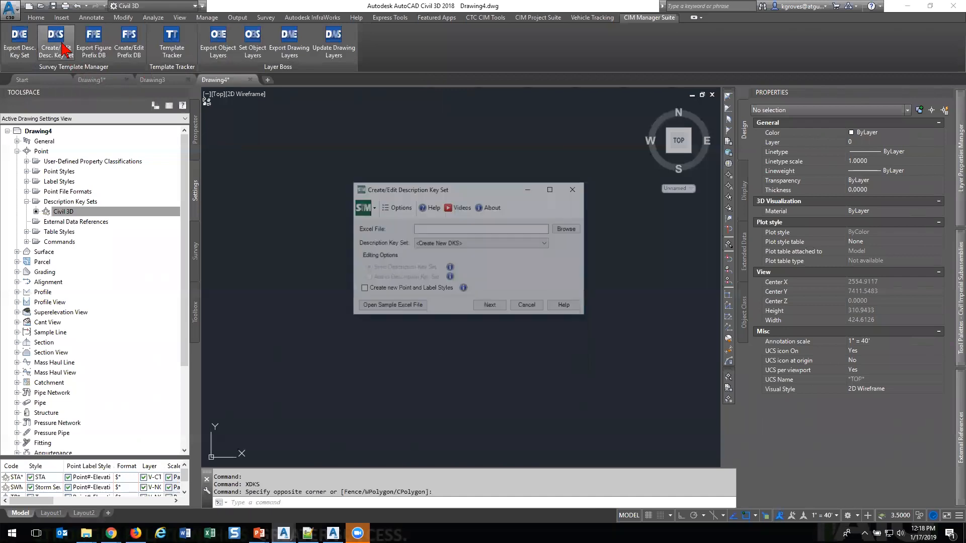
click(568, 228)
click(538, 267)
click(748, 451)
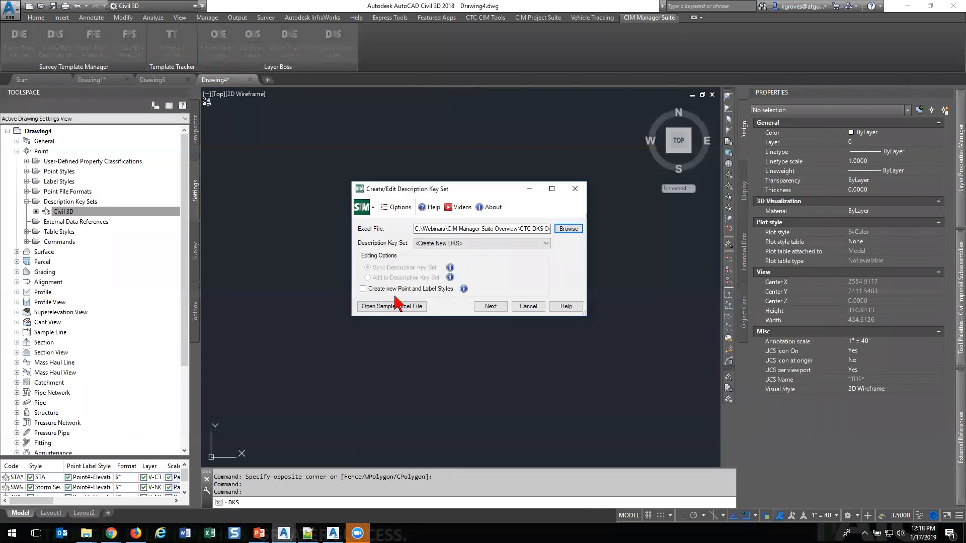
Target the Civil 3D description key set with the Sync Description Key Set option and proceed to the code comparison.
click(460, 243)
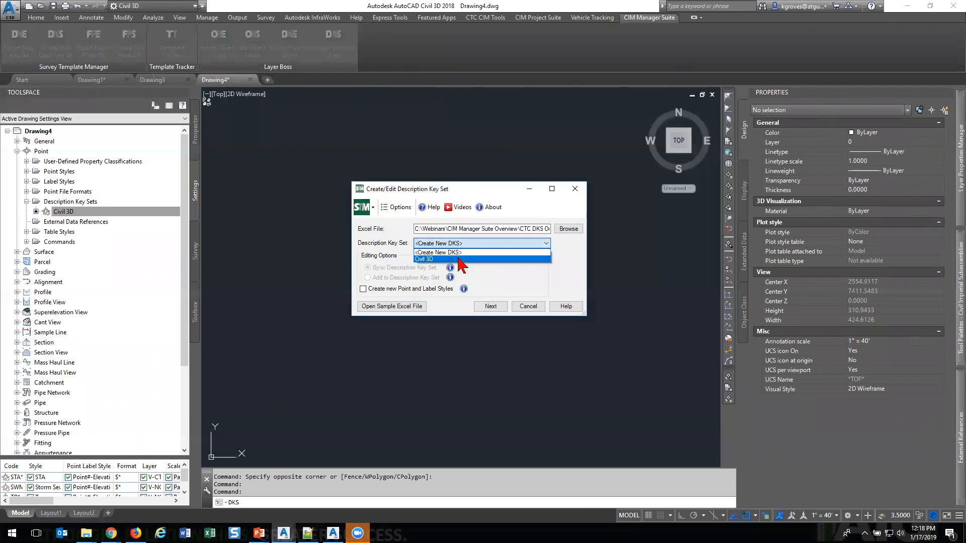
click(460, 259)
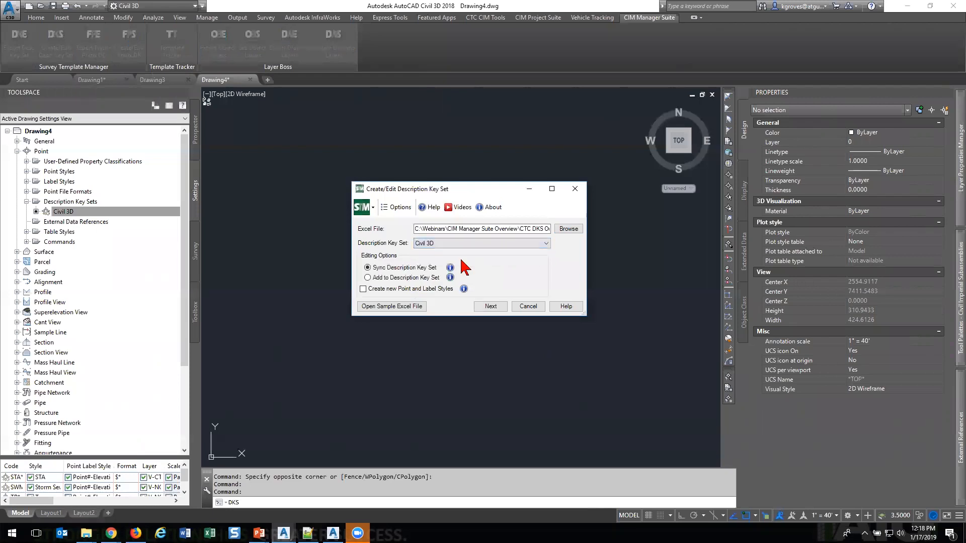
click(422, 280)
click(416, 268)
click(491, 306)
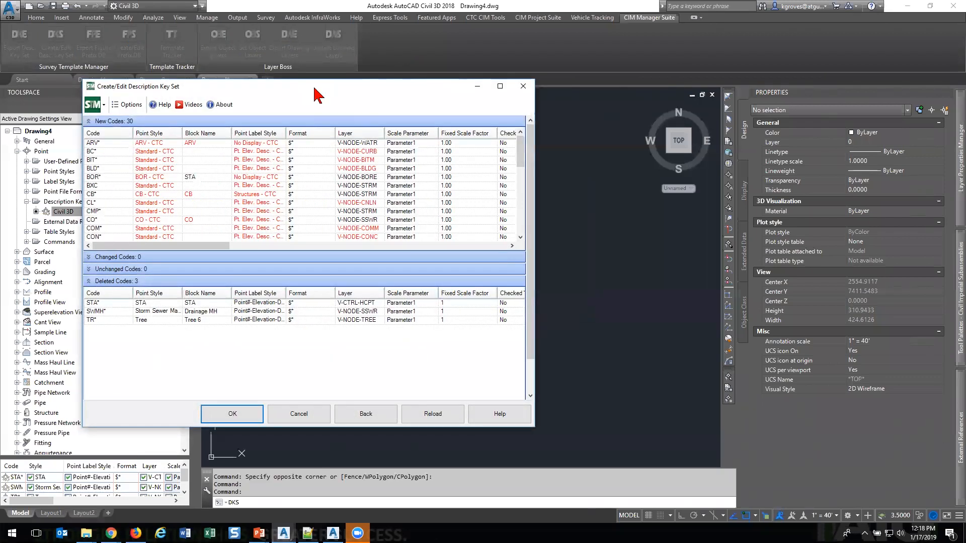
Enlarge the code comparison window, review the new and deleted codes, and collapse the Deleted Codes section.
drag(313, 91, 412, 39)
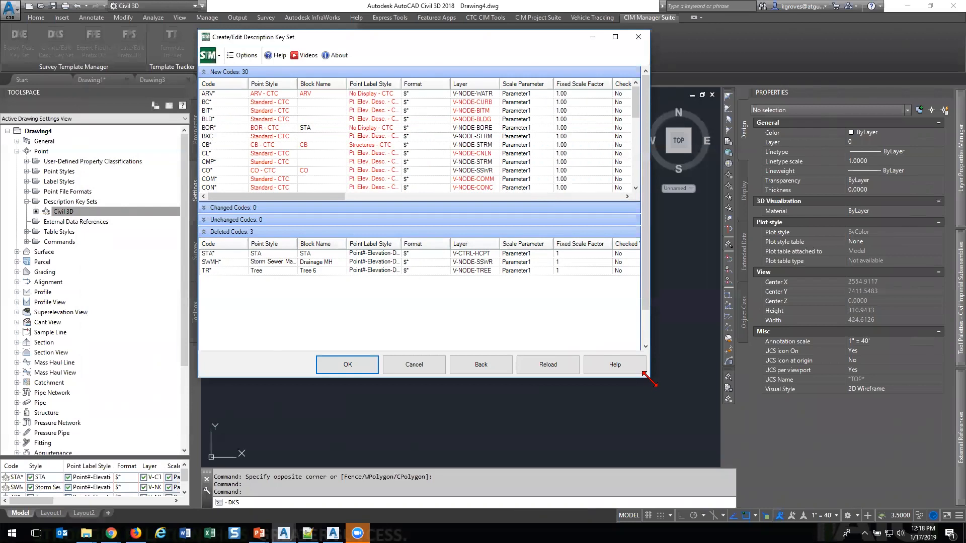
drag(648, 380, 825, 456)
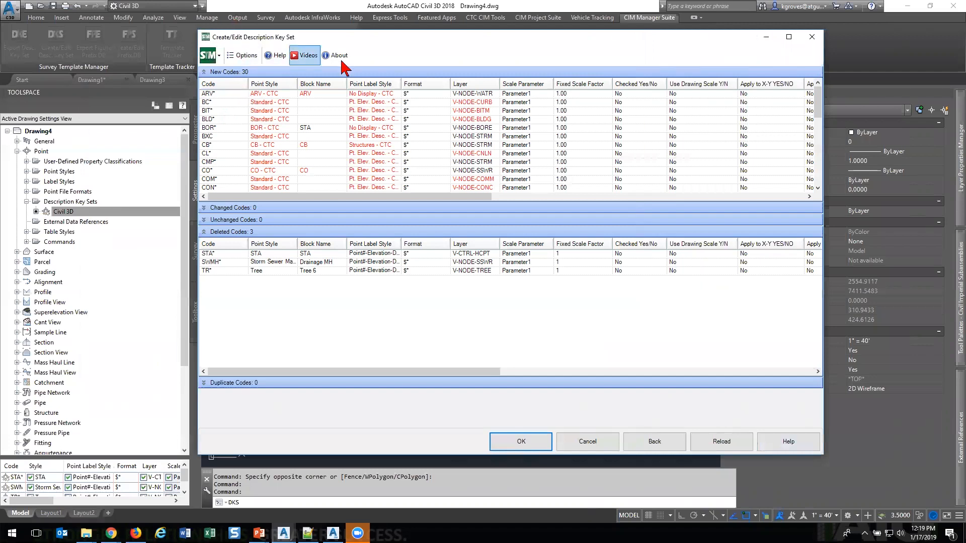
click(230, 95)
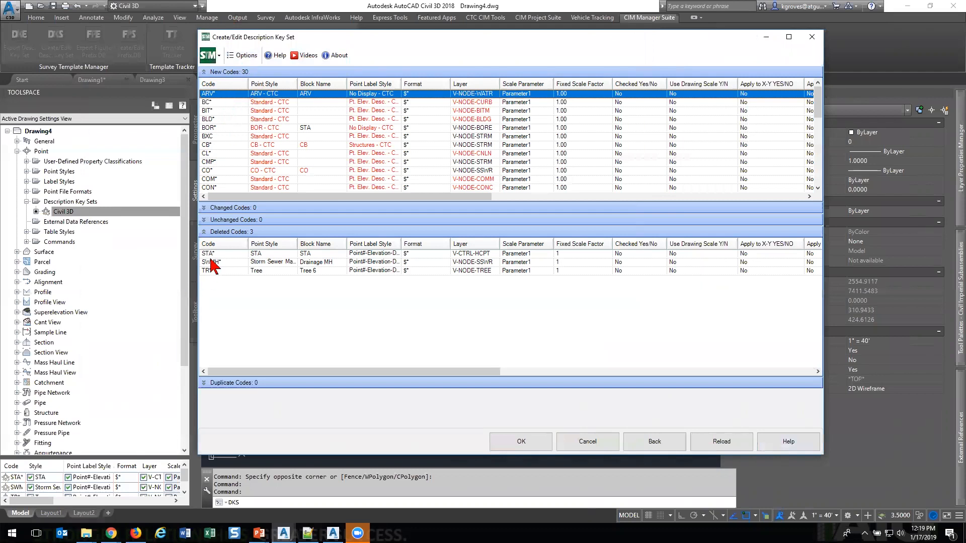
click(230, 254)
click(233, 271)
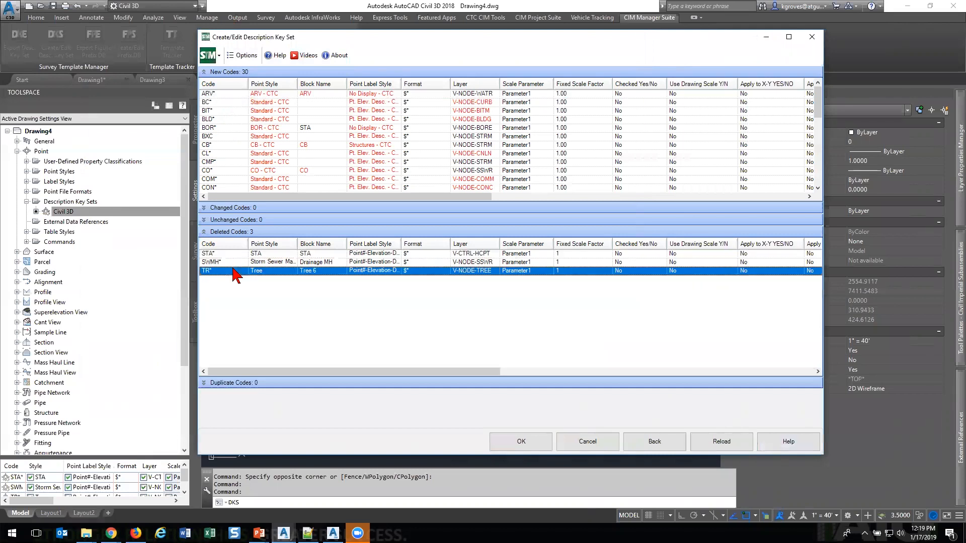
click(233, 262)
click(232, 271)
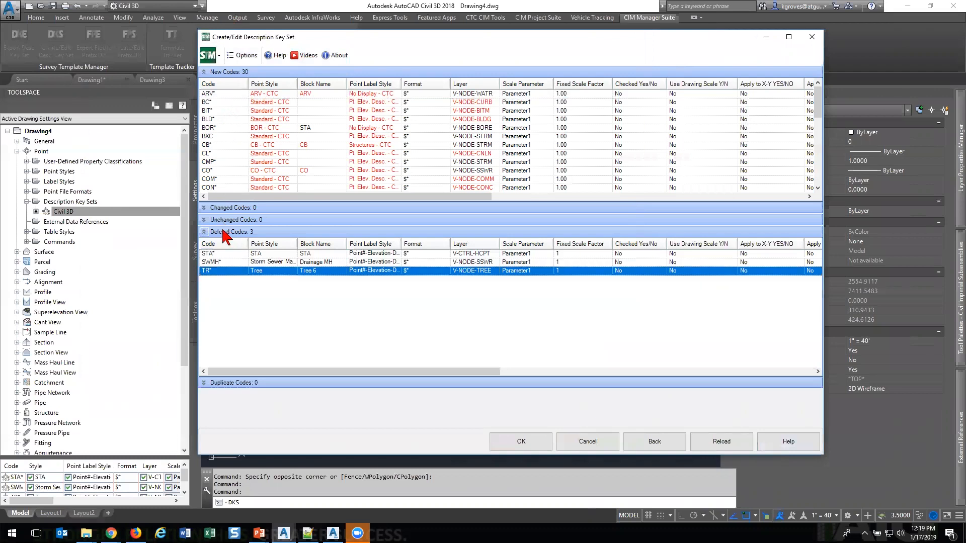
click(204, 232)
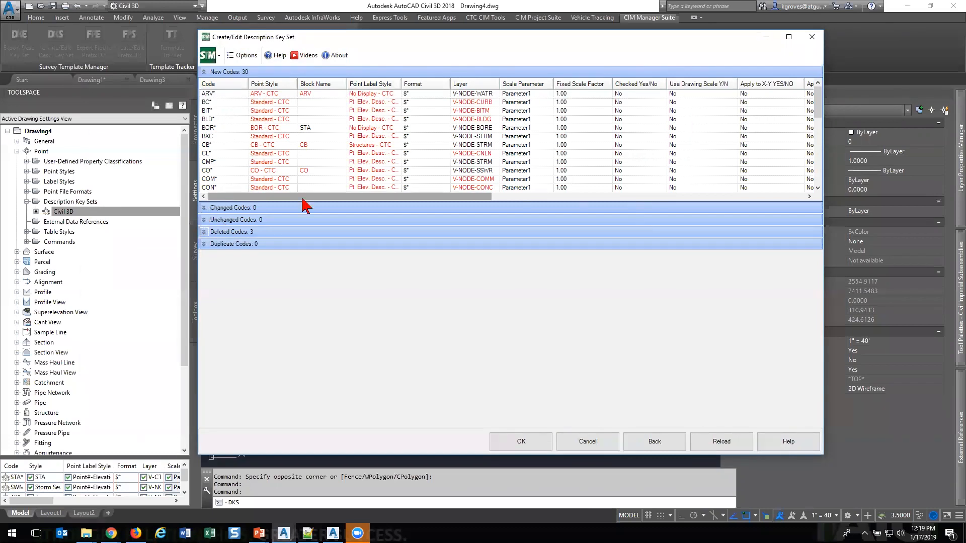
Examine the red-marked point styles, blocks, label styles and layers of the new codes, including ARV*, BC* and BOR*.
click(262, 94)
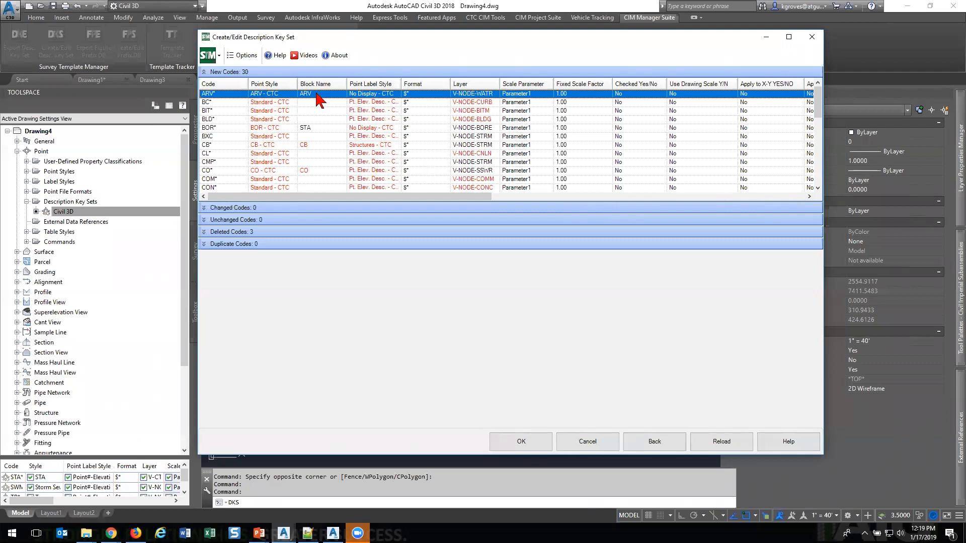
click(430, 136)
click(430, 127)
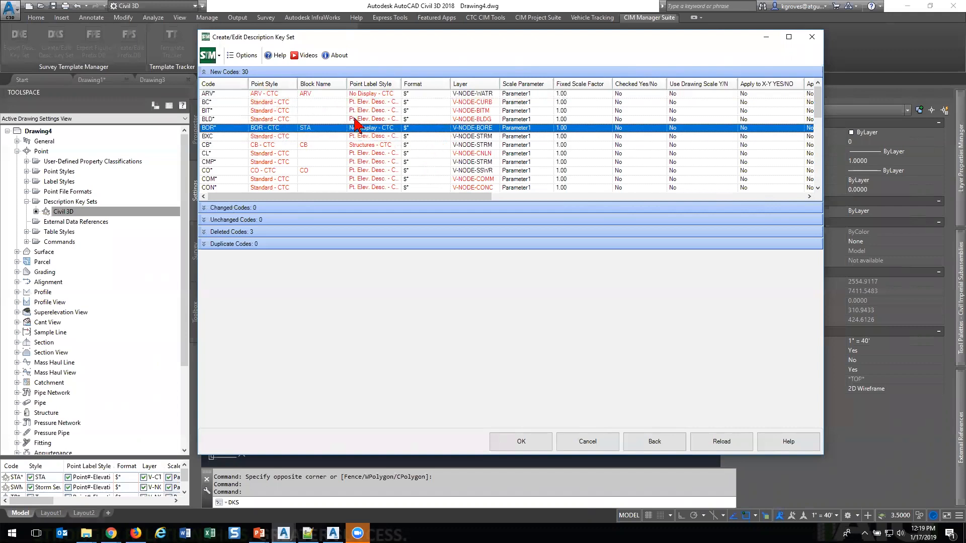
click(325, 95)
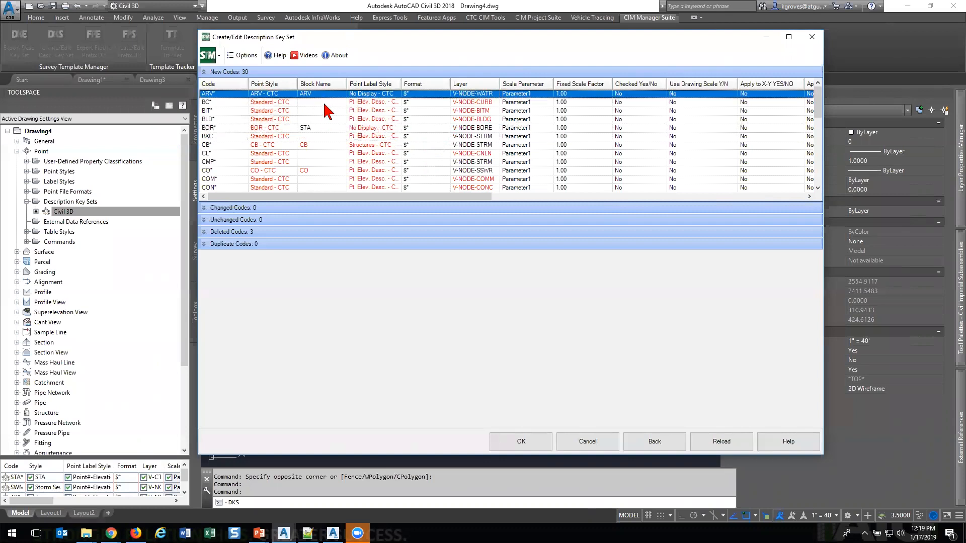
click(322, 102)
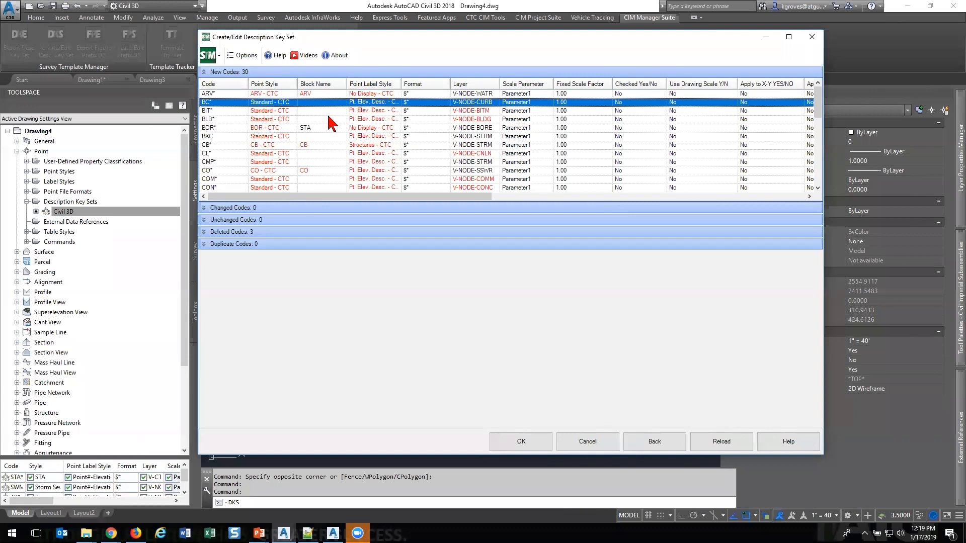
click(232, 129)
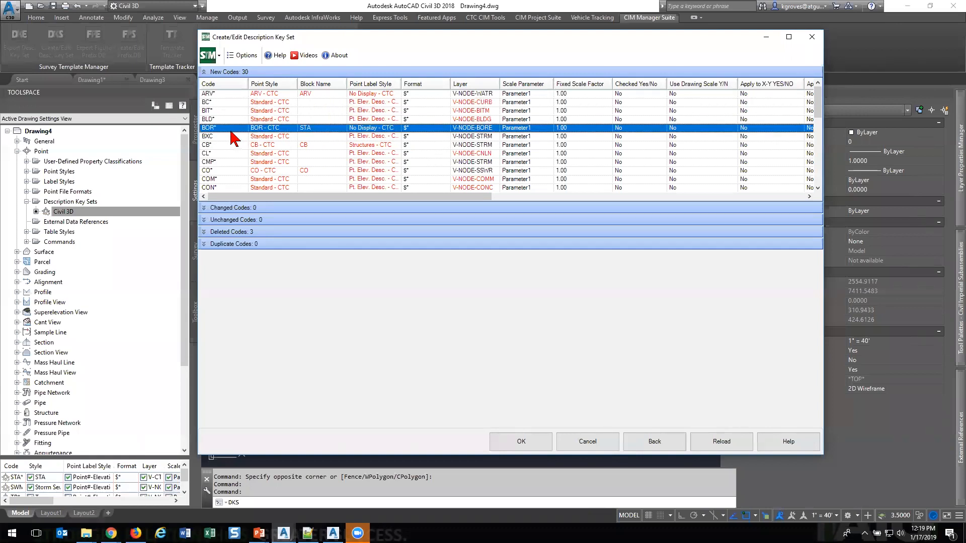
Compare the block name, point label style and layer entries of the new codes BOR*, BXC and BLD*.
click(326, 136)
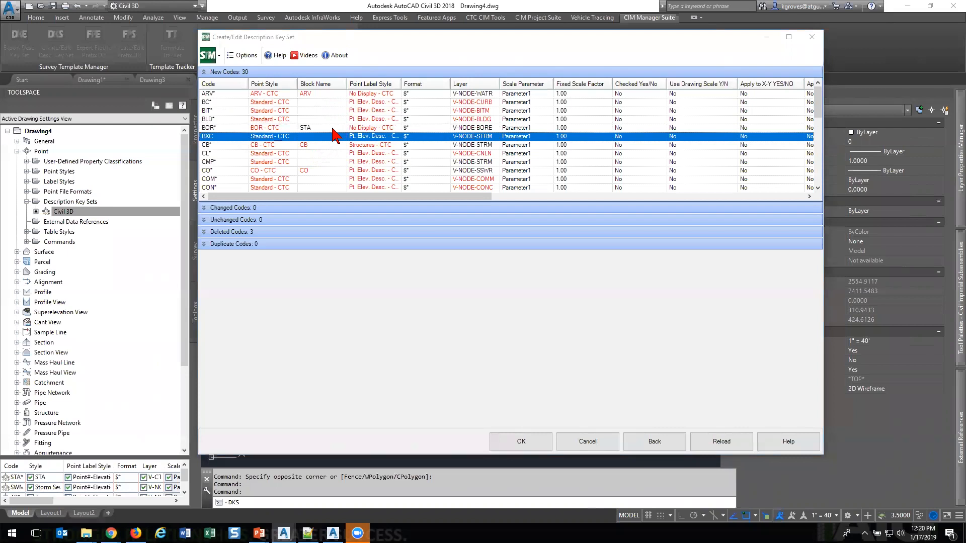
click(285, 129)
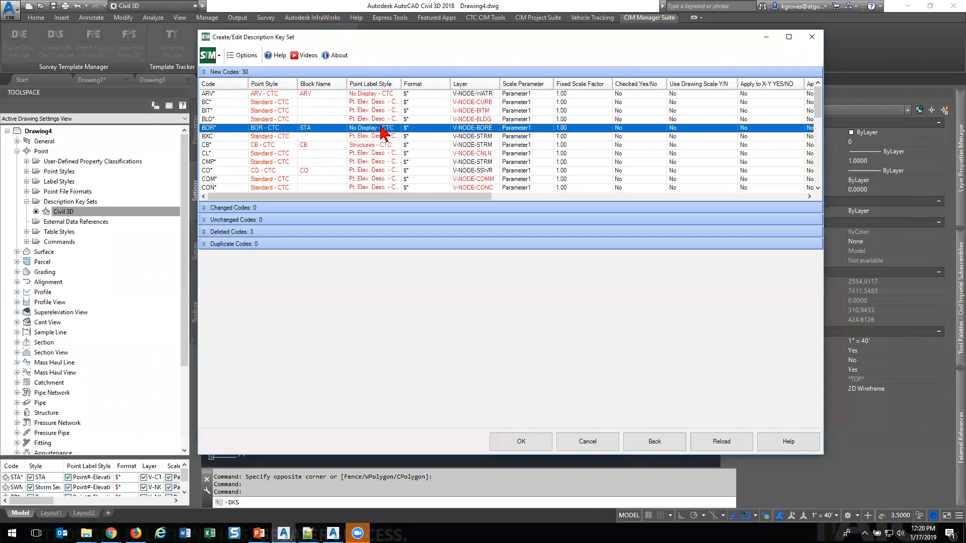
click(431, 136)
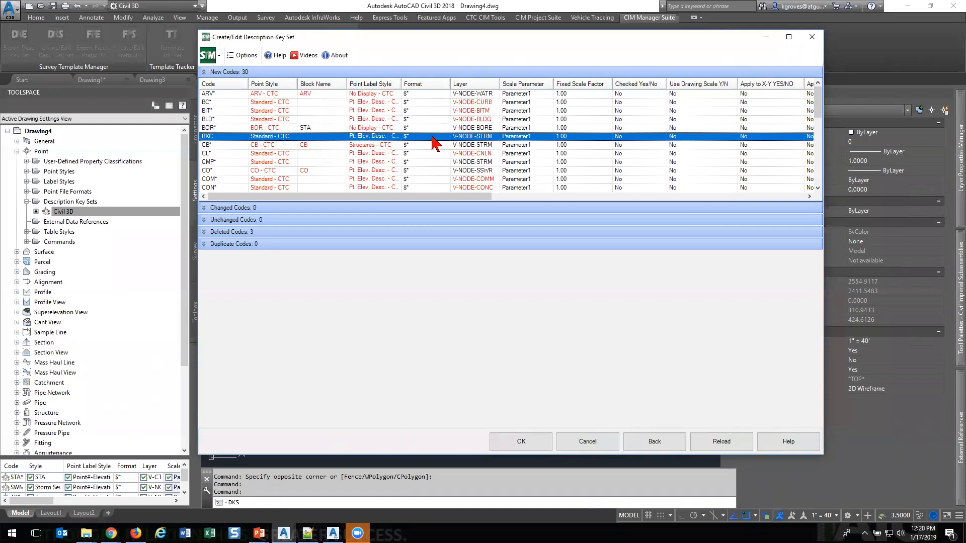
click(468, 128)
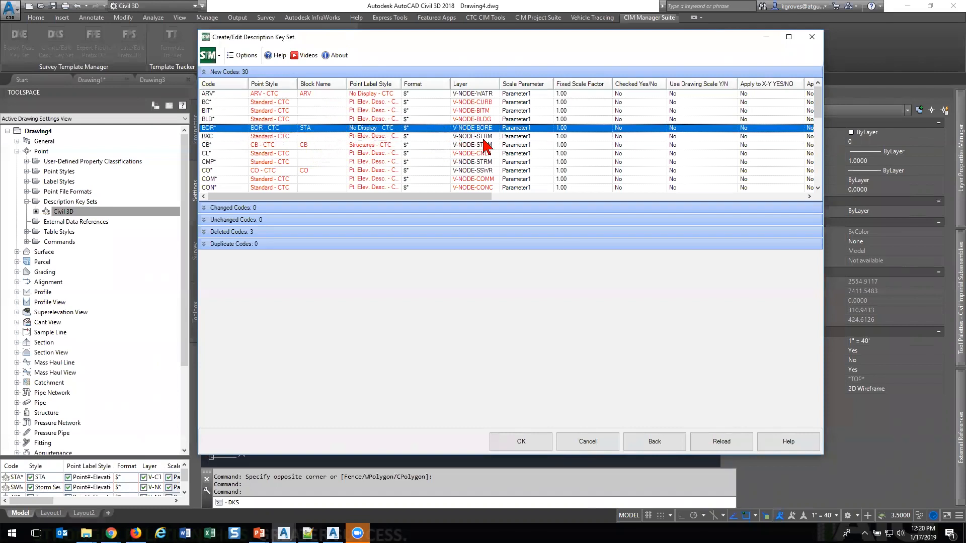
click(447, 136)
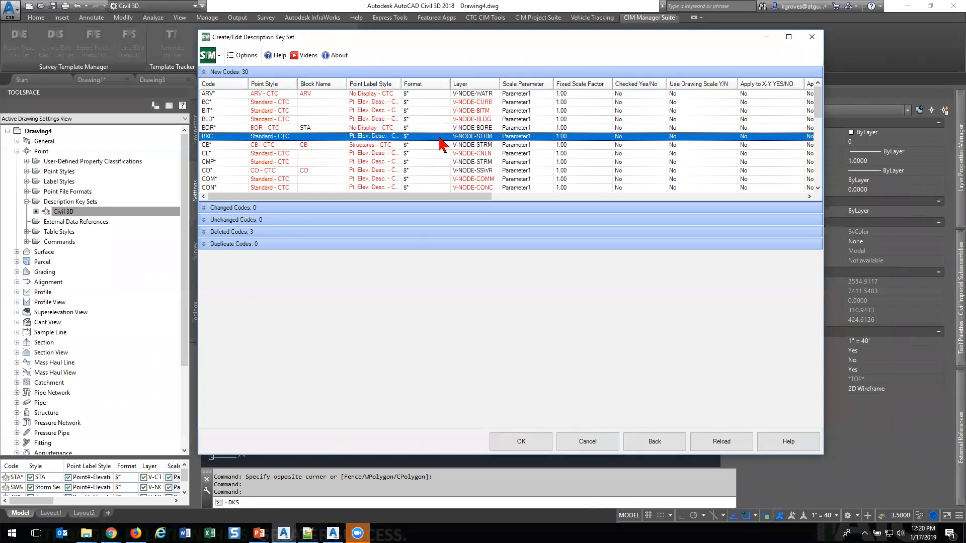
click(464, 129)
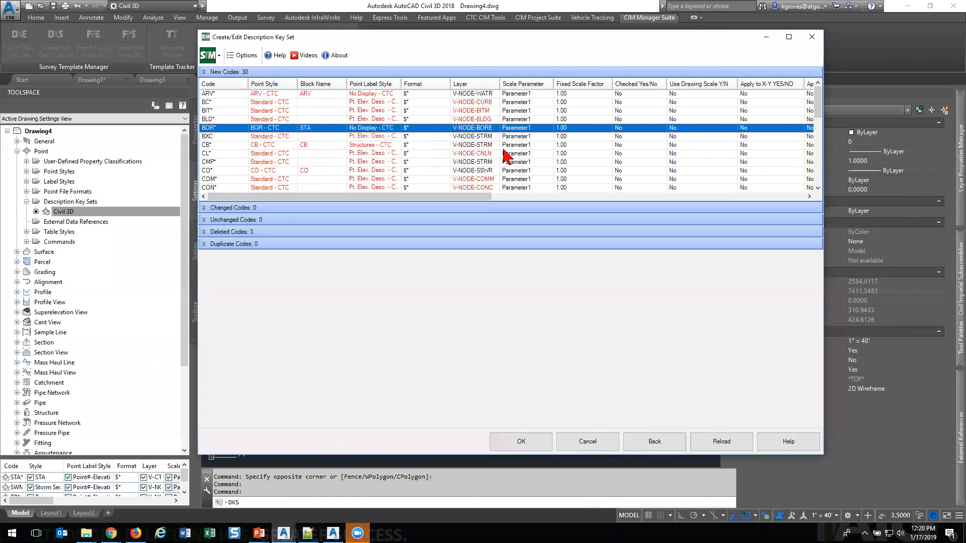
click(442, 119)
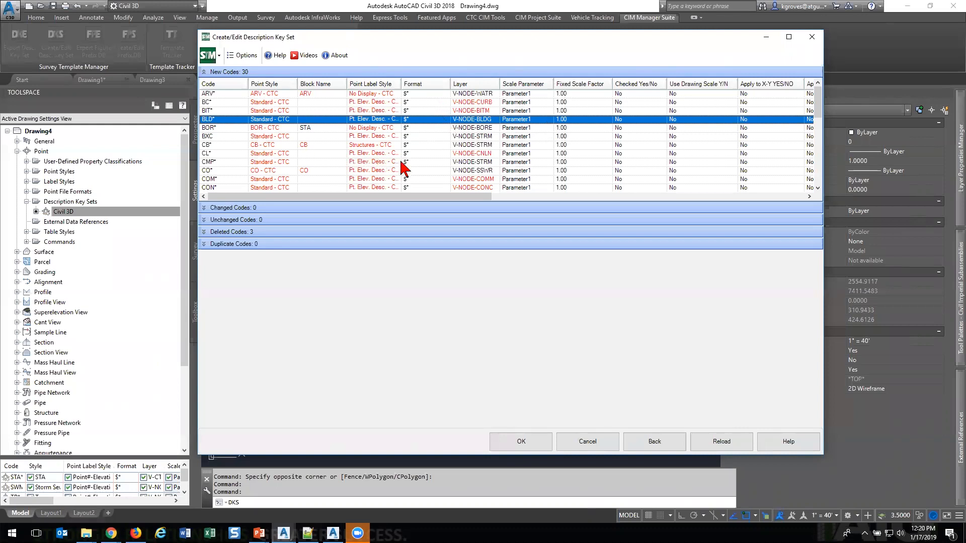
Review the rest of the new codes list, checking the styles and blocks of CB*, CMP* and BOR*.
scroll(404, 163, down, 5)
scroll(405, 166, down, 2)
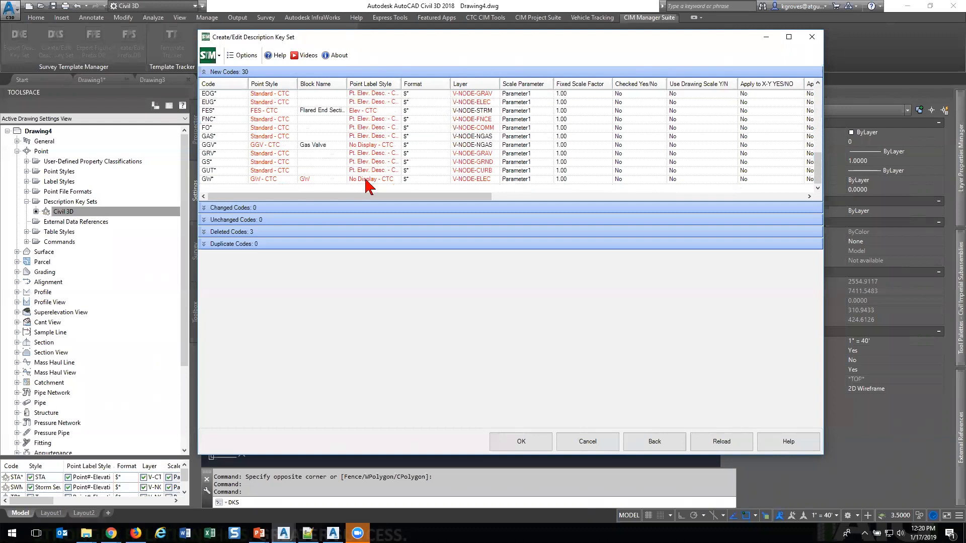
scroll(366, 184, up, 7)
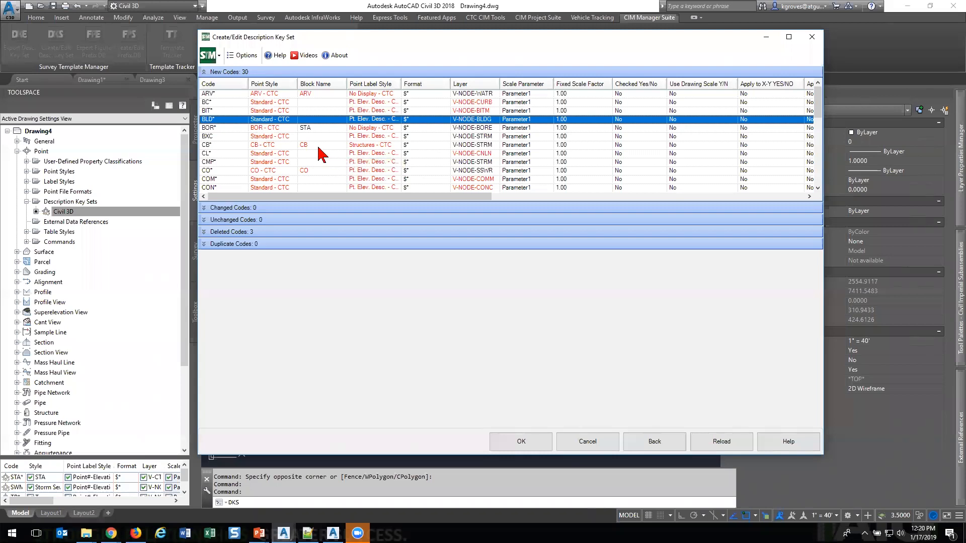
click(271, 146)
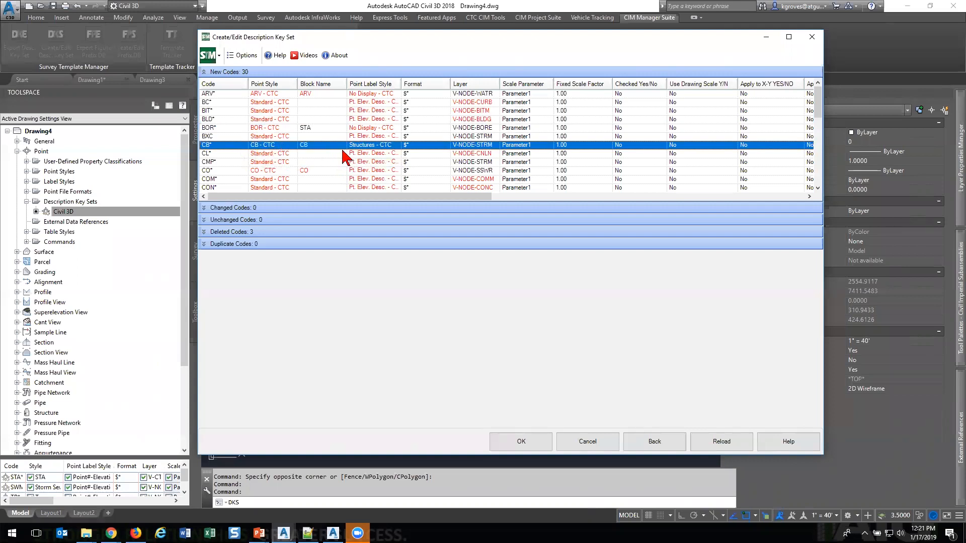
click(324, 153)
click(324, 146)
click(422, 164)
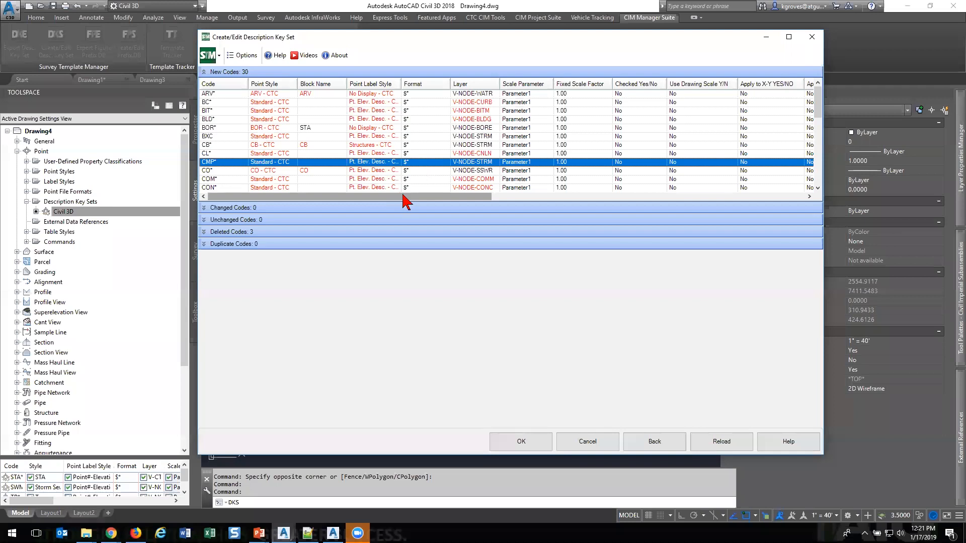
click(317, 128)
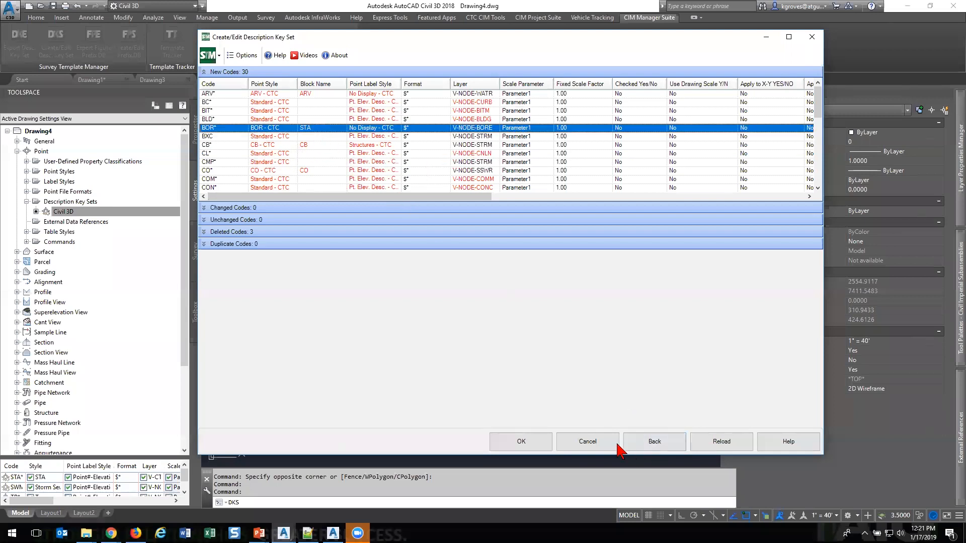
Apply the new and deleted codes to the Civil 3D description key set and confirm the change summary.
click(534, 444)
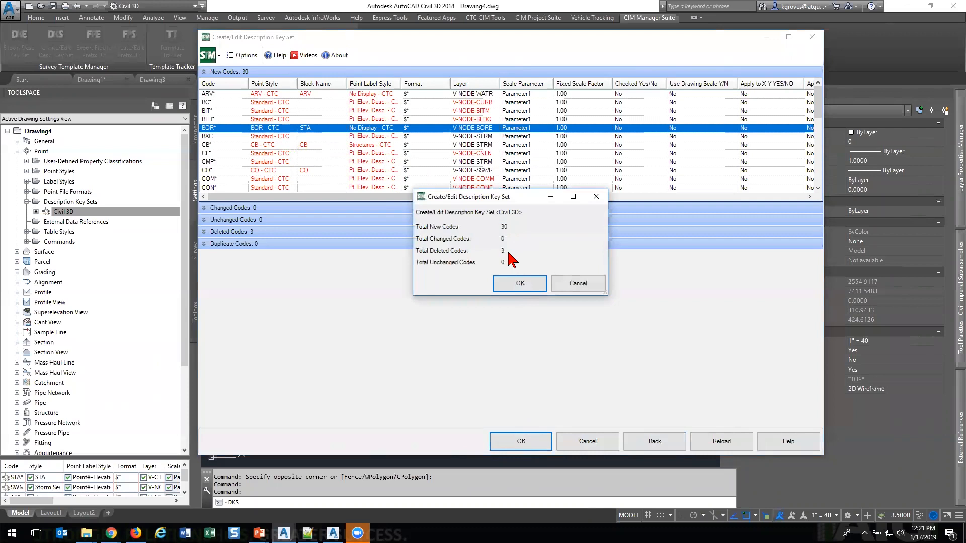
click(523, 285)
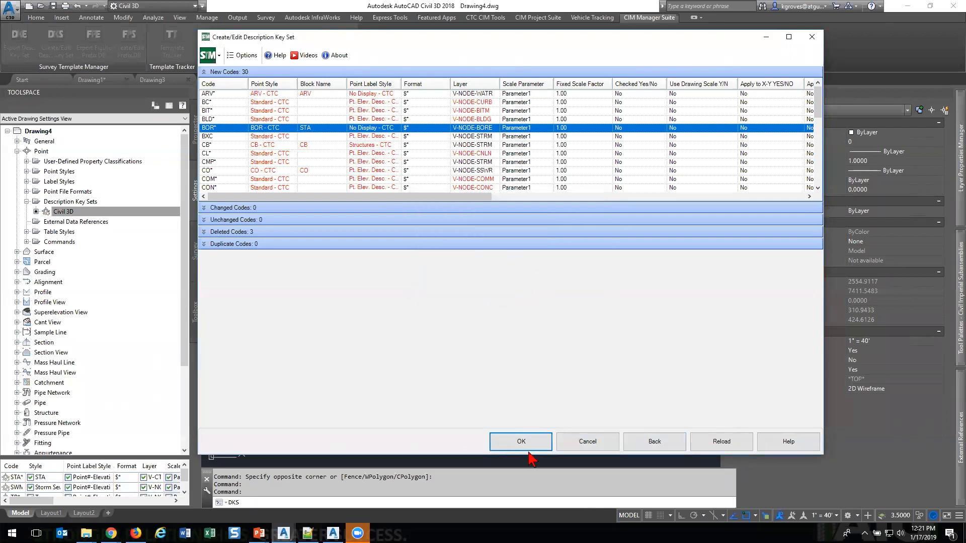
click(543, 445)
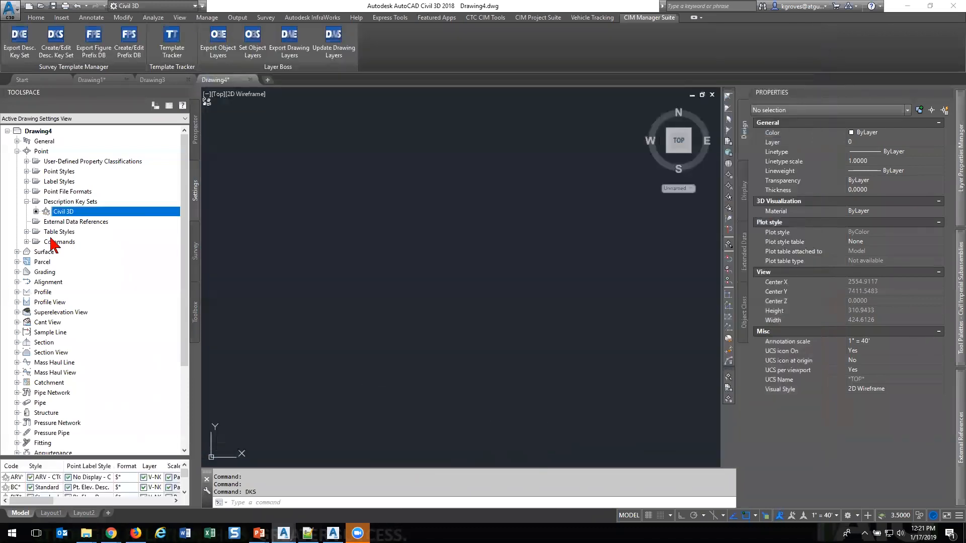
Open the keys of the Civil 3D description key set for editing and widen the Style column to read the style names.
right_click(72, 213)
click(91, 231)
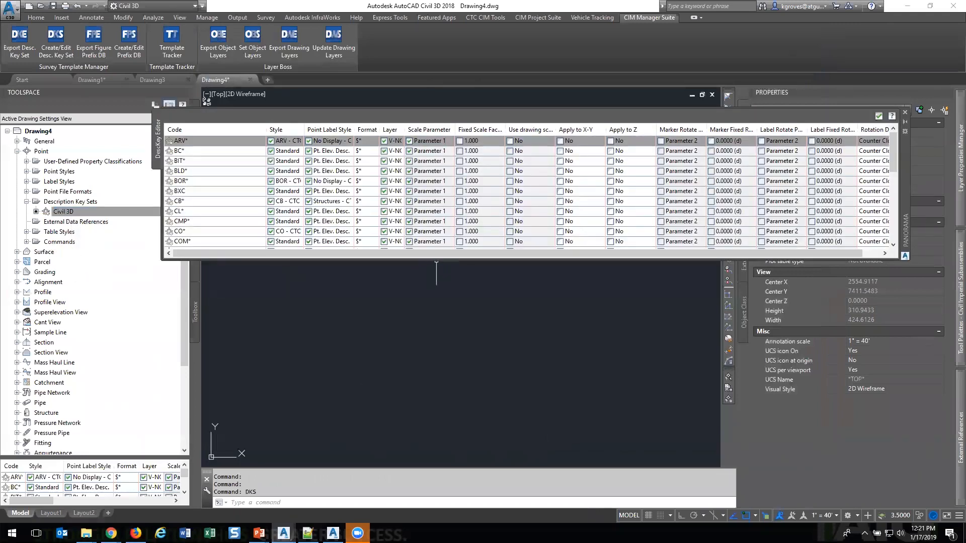
drag(305, 130, 352, 130)
click(329, 160)
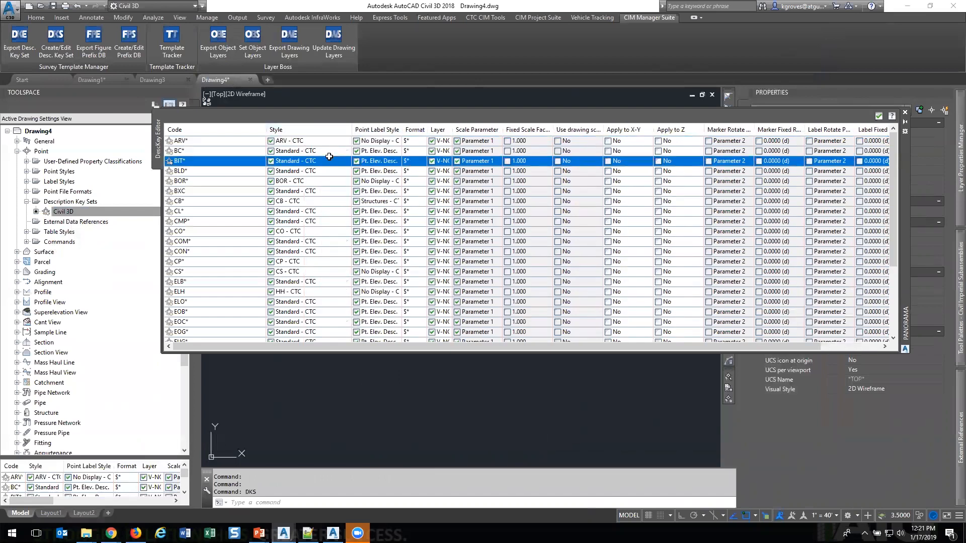
click(313, 190)
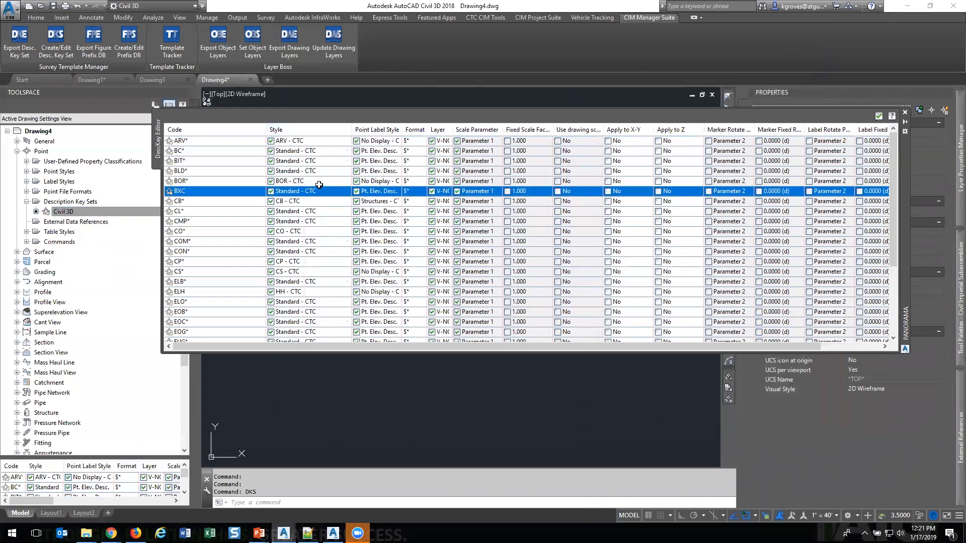
click(322, 182)
Inspect the marker block of the BOR* key's BOR - CTC point style, then cancel and close the key editor.
double_click(297, 182)
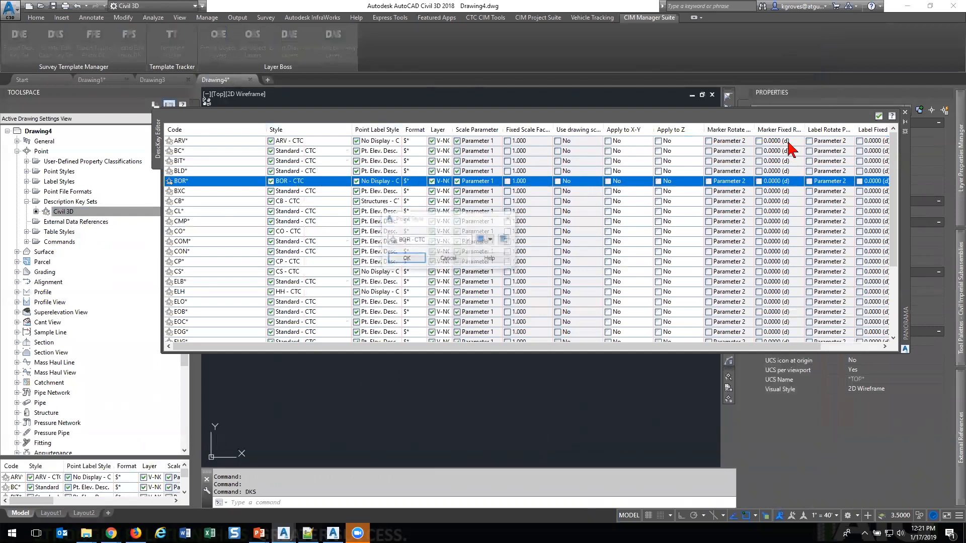
click(482, 241)
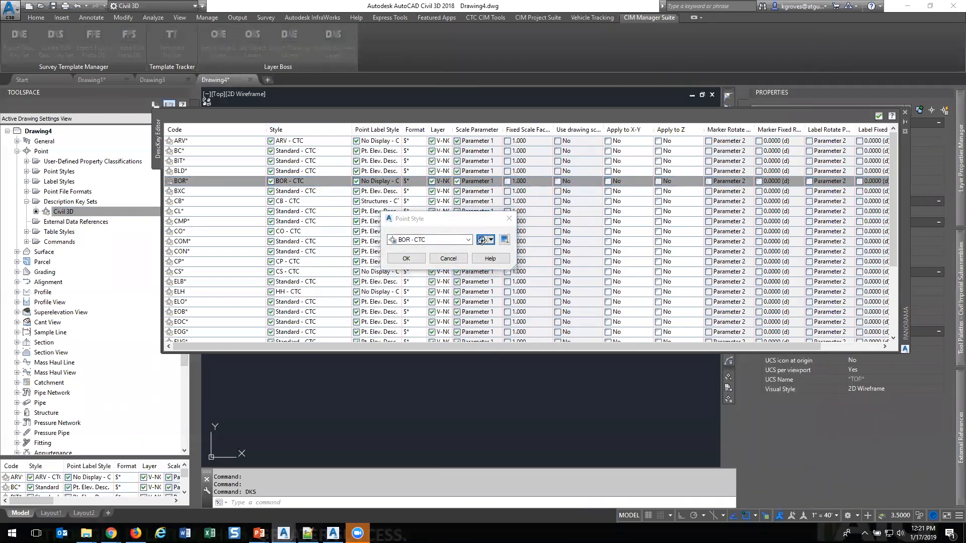
click(329, 144)
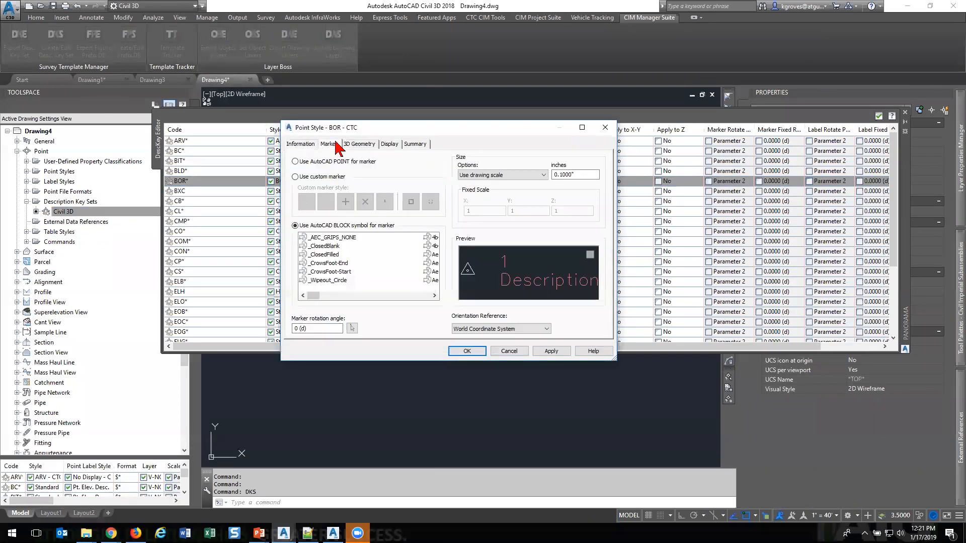
drag(314, 296, 355, 297)
click(434, 296)
click(434, 296)
click(434, 295)
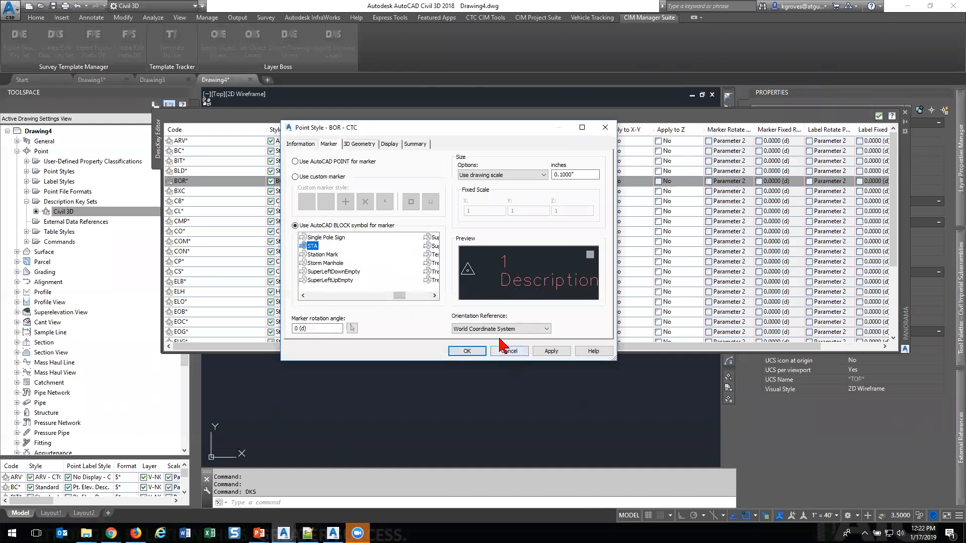
click(508, 351)
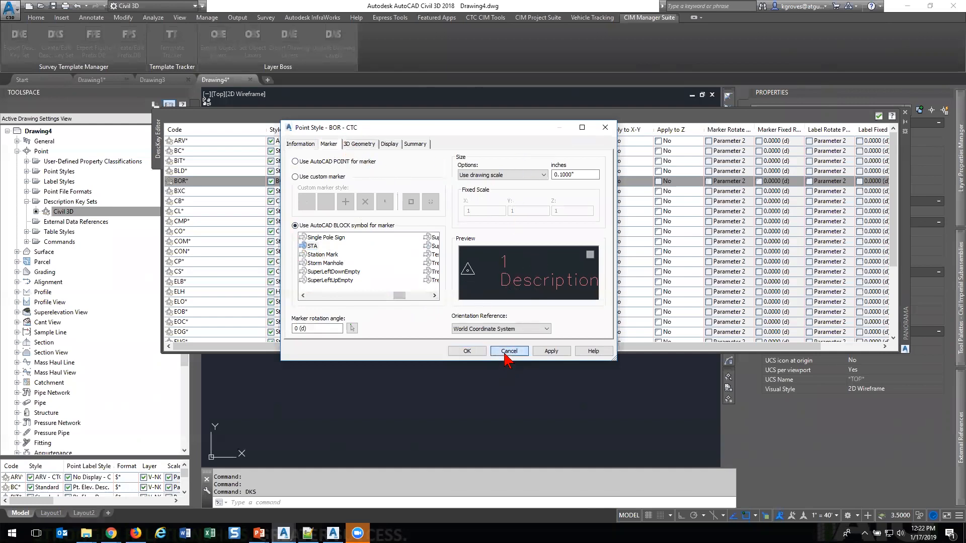
click(446, 261)
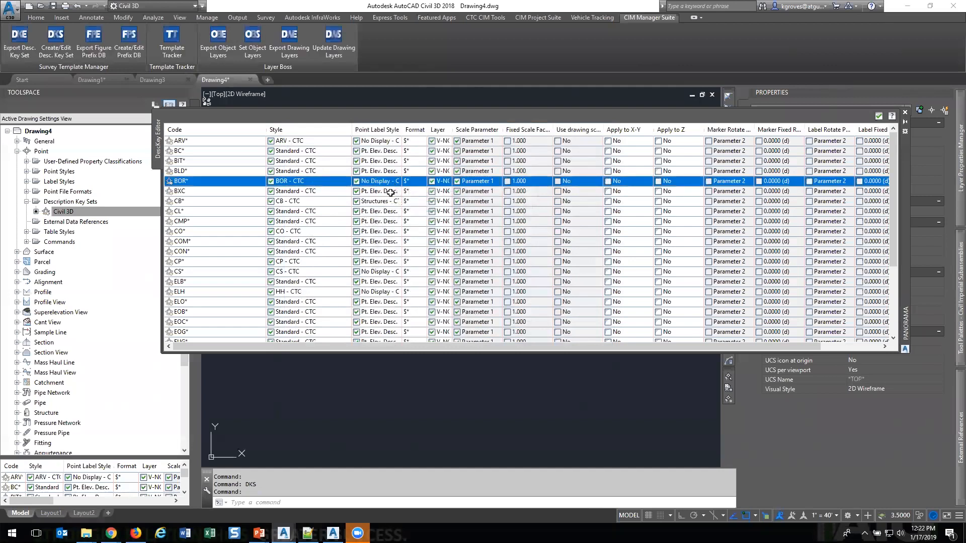
click(879, 117)
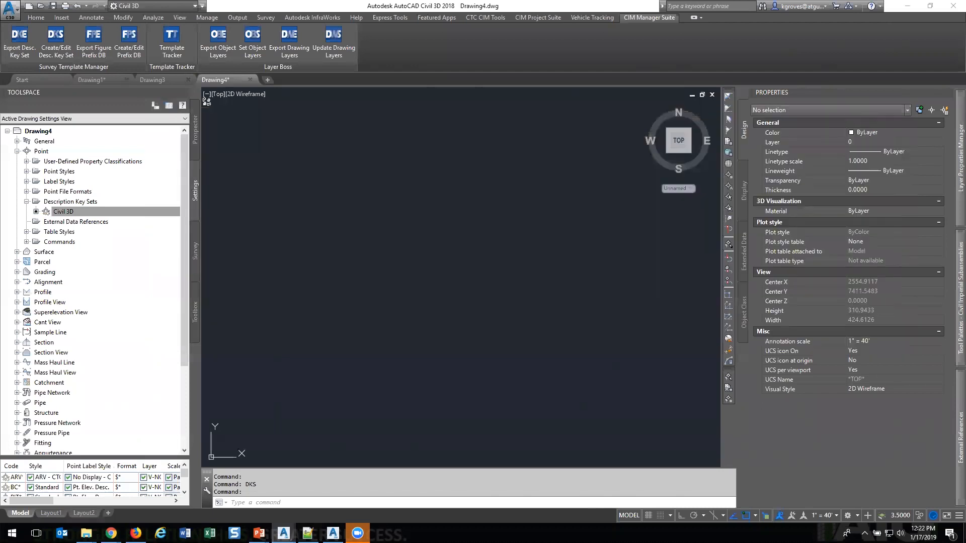
Examine the layout components of the No Display - CTC point label style and cancel without changes.
click(27, 181)
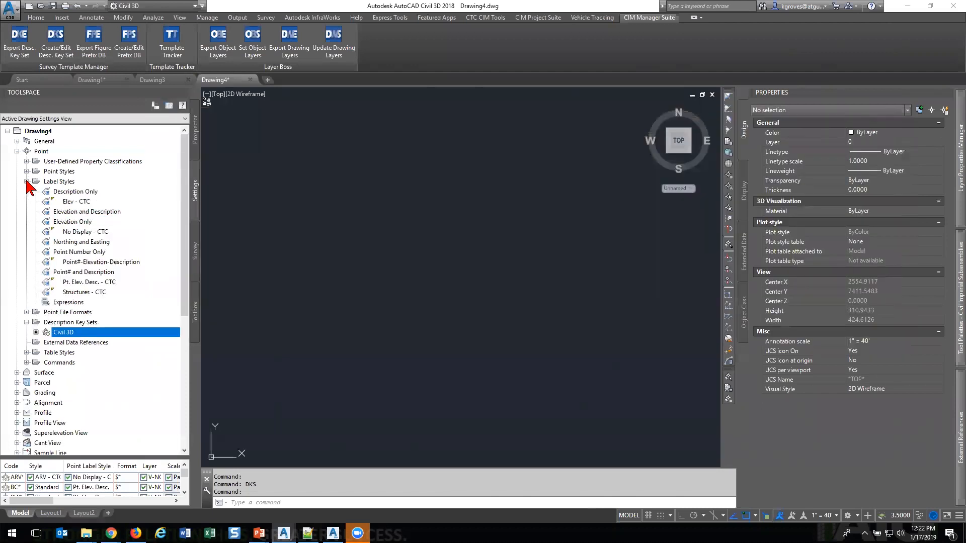
click(79, 232)
right_click(79, 233)
key(Escape)
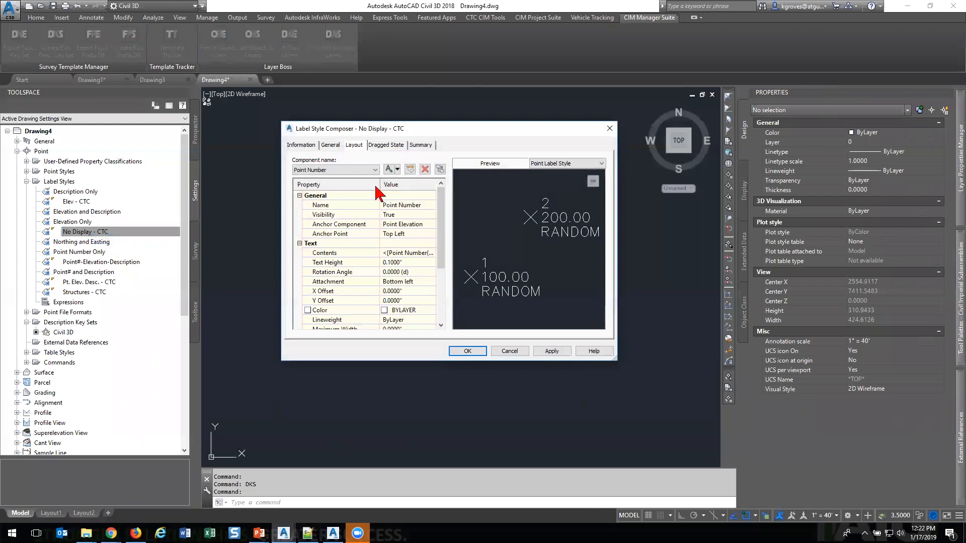
scroll(443, 199, down, 3)
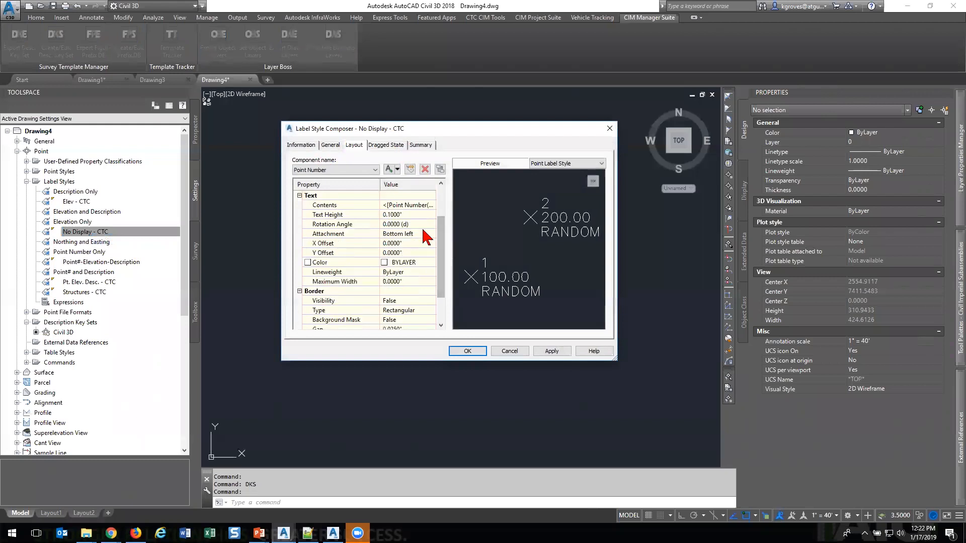
click(338, 170)
click(338, 170)
click(505, 351)
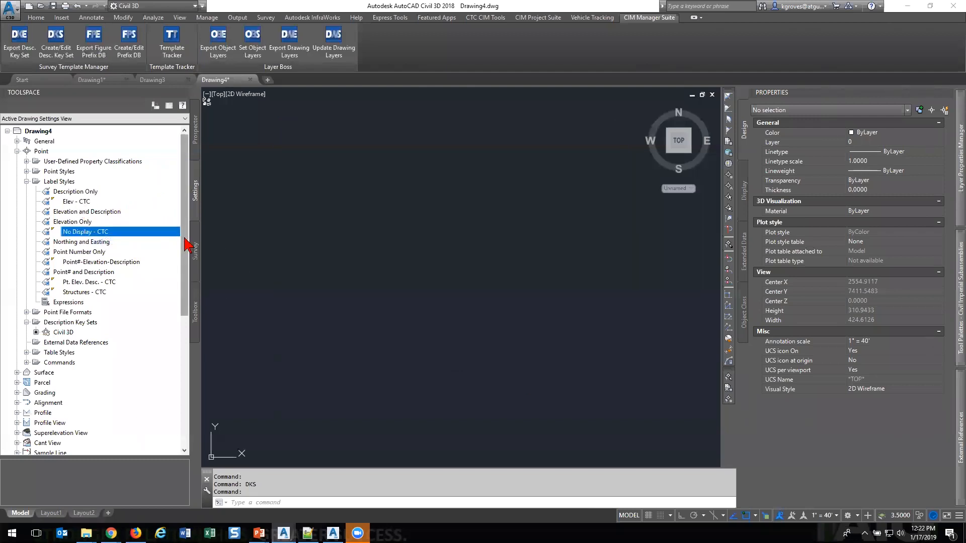
click(27, 182)
Cancel the properties of the Civil 3D description key set and open its keys for editing.
right_click(48, 212)
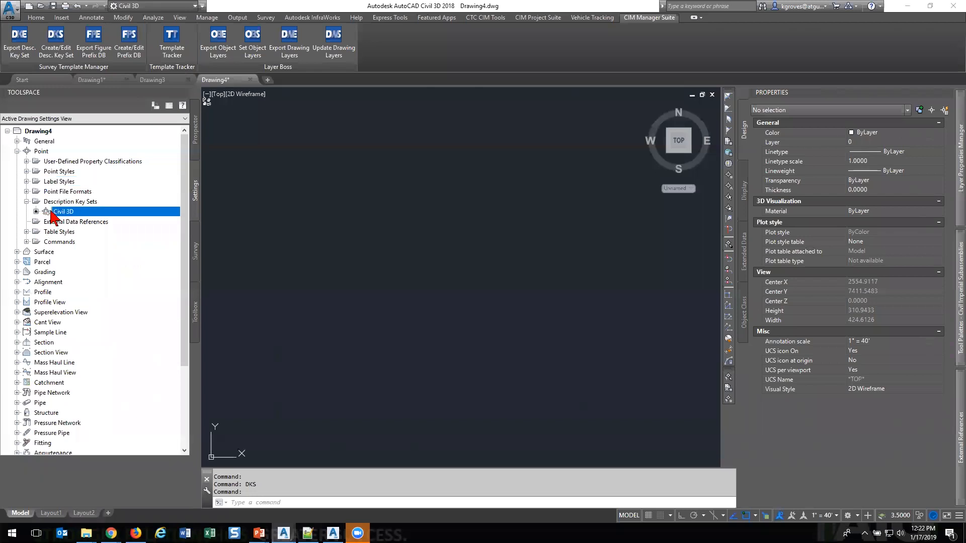
click(76, 217)
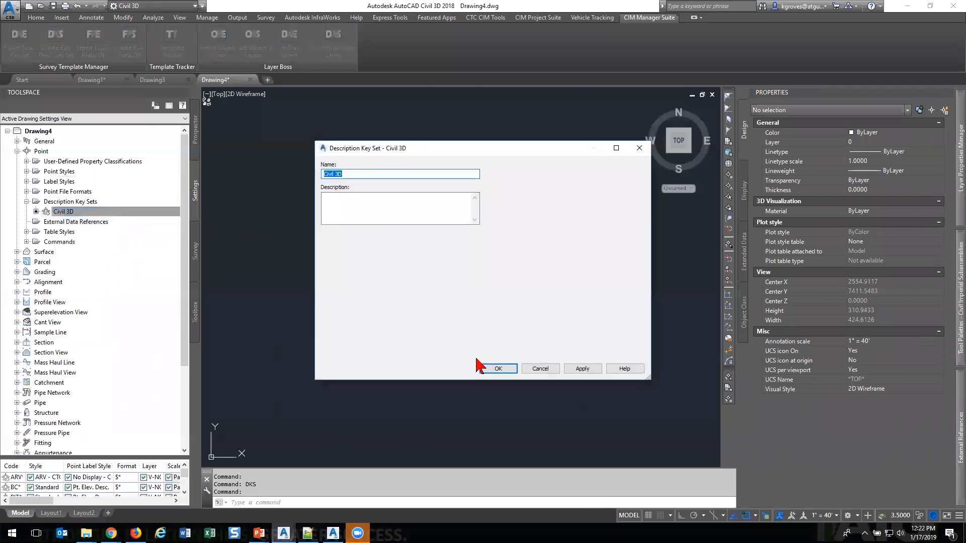
click(532, 370)
right_click(59, 217)
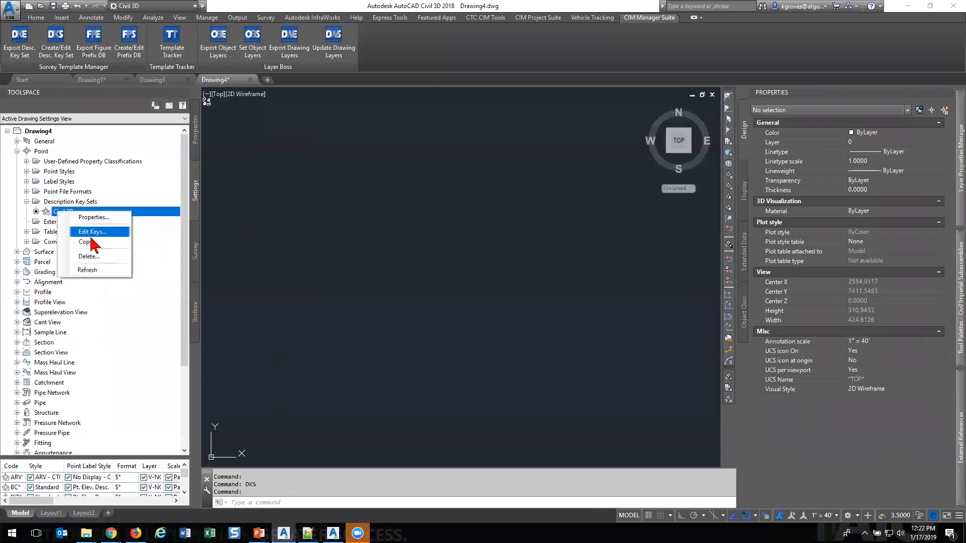
click(99, 232)
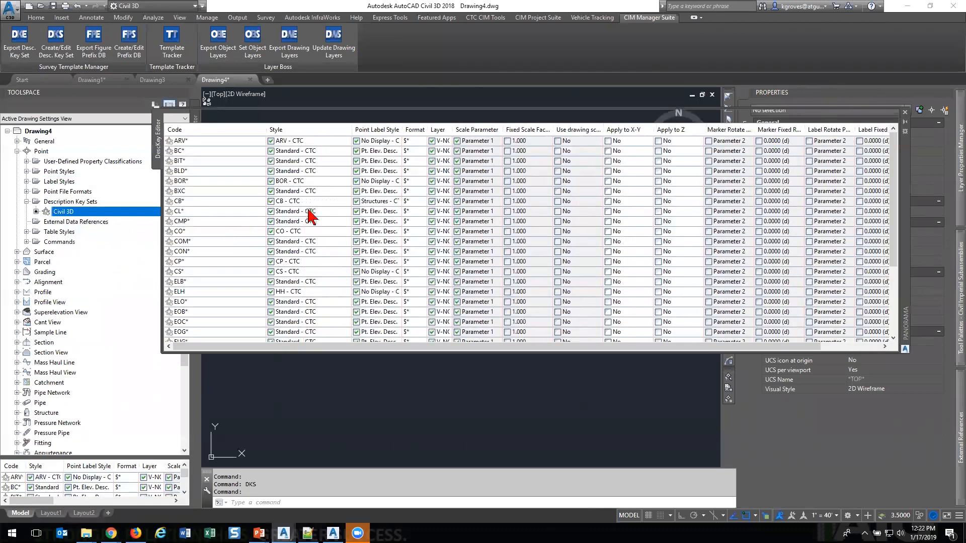
Inspect the custom marker of the CB* key's CB - CTC point style, then cancel and close the key editor.
click(309, 201)
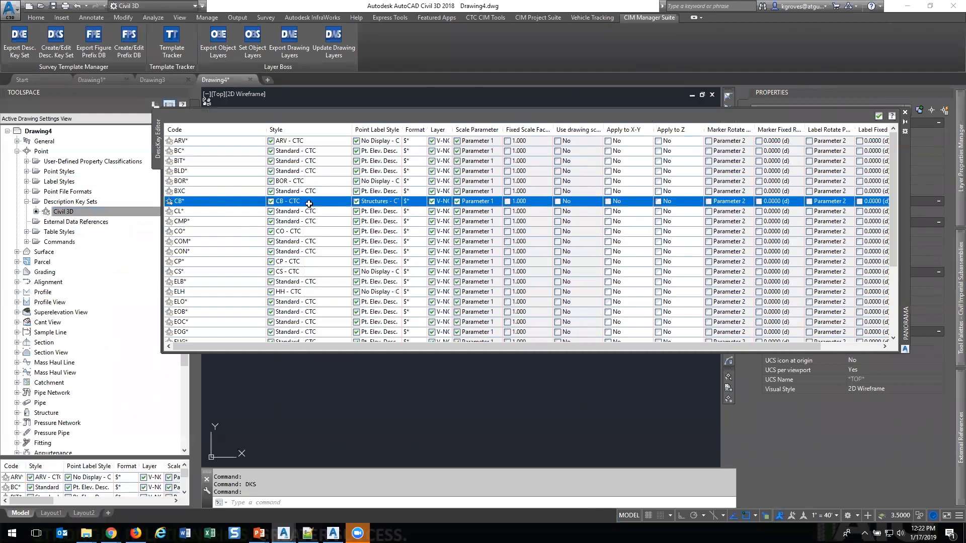
click(310, 203)
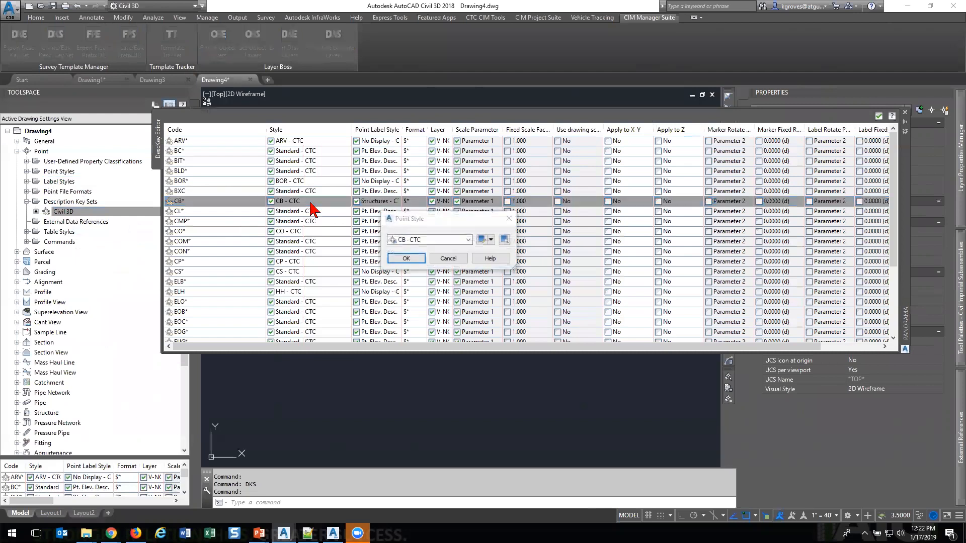
click(478, 240)
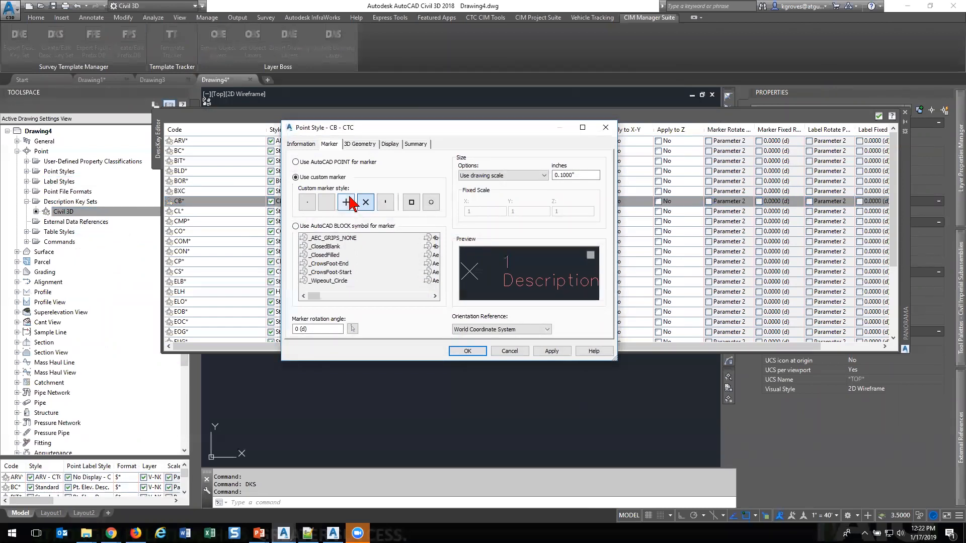
click(368, 207)
click(368, 207)
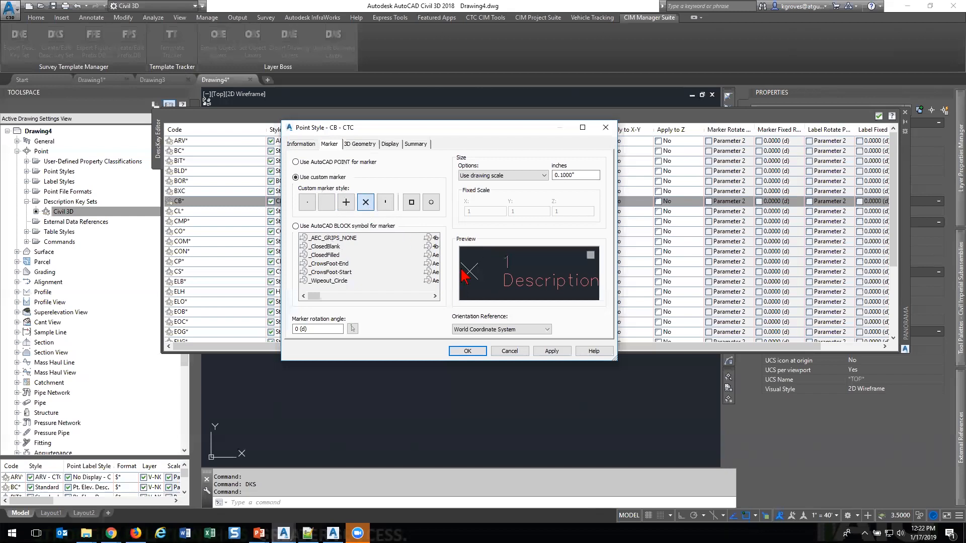
click(522, 354)
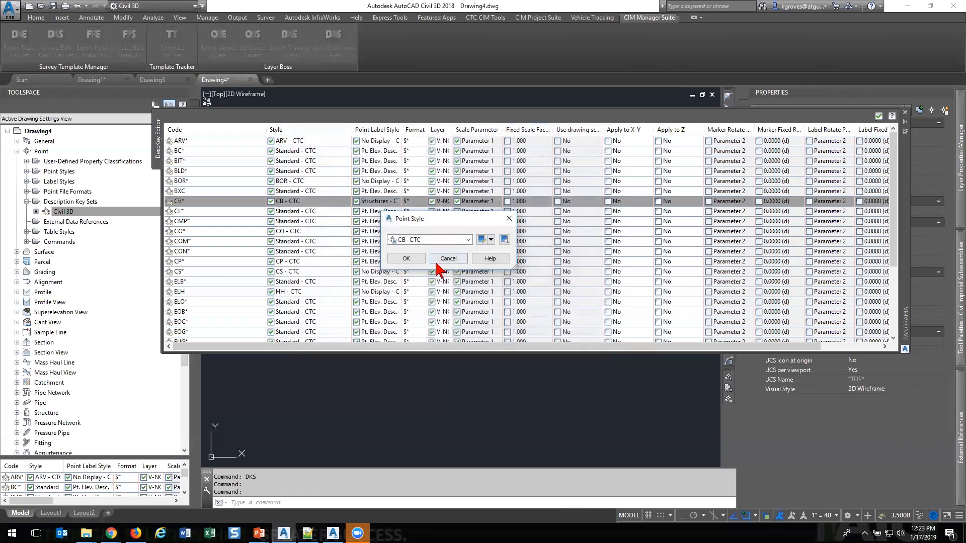
click(439, 258)
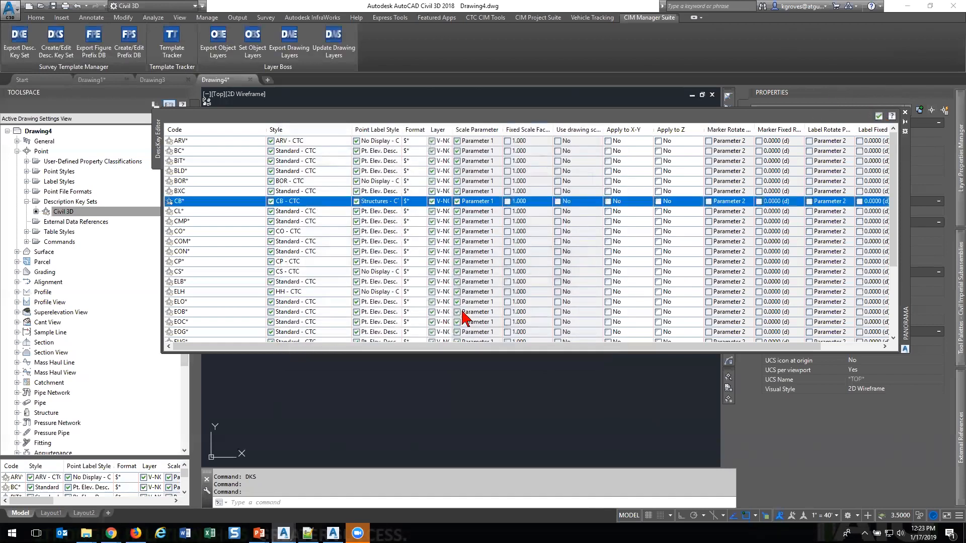
click(878, 116)
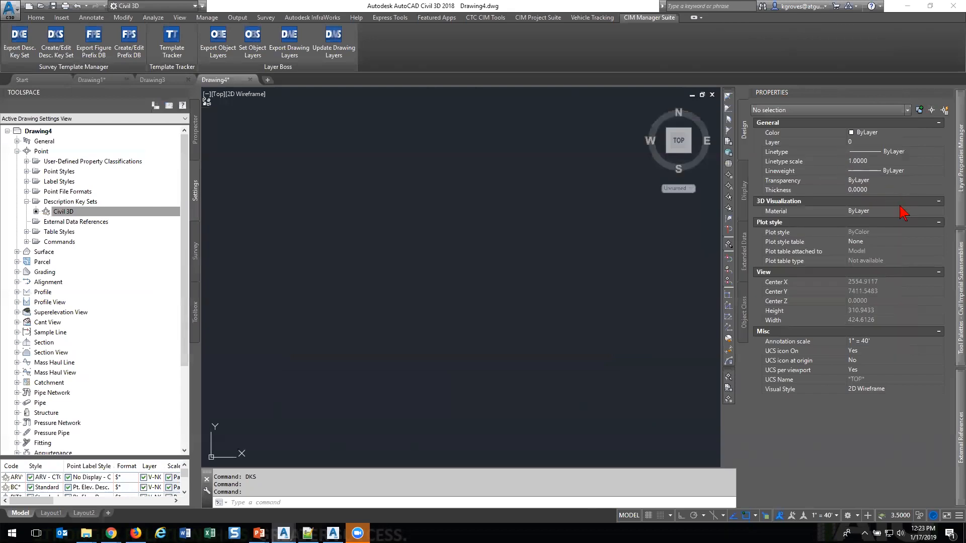
Filter the drawing's layers by *bldg* and check the properties of the V-NODE-BLDG layer.
mouse_move(954, 189)
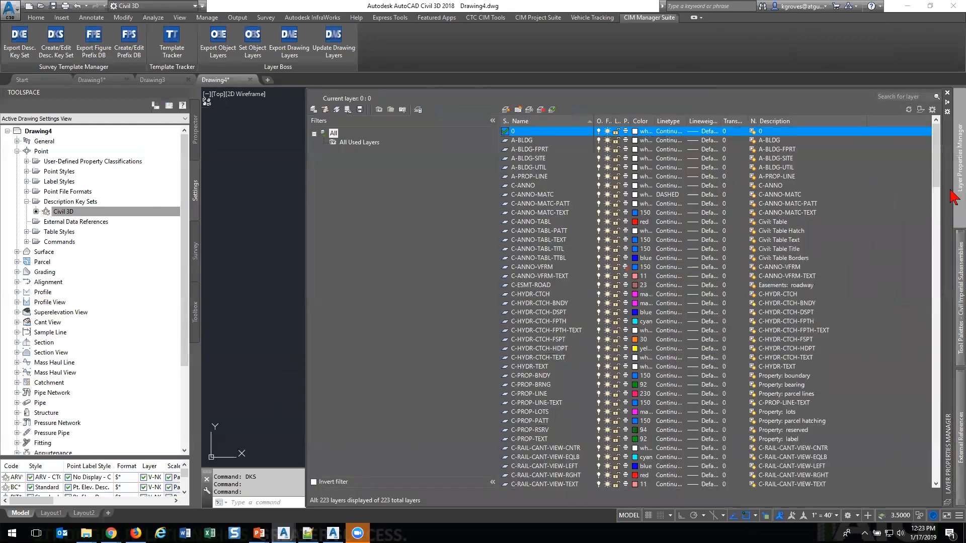
scroll(603, 277, down, 1)
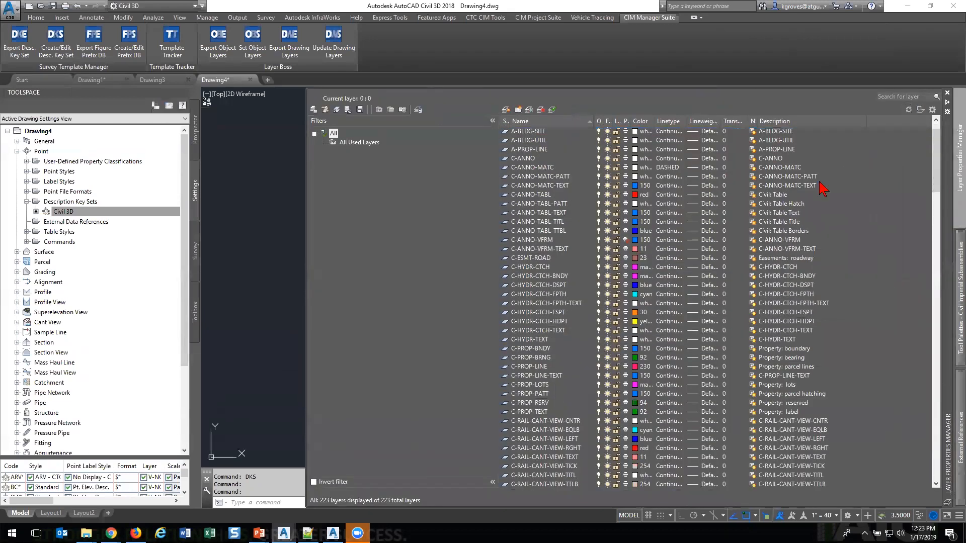
click(904, 96)
text(bldg*)
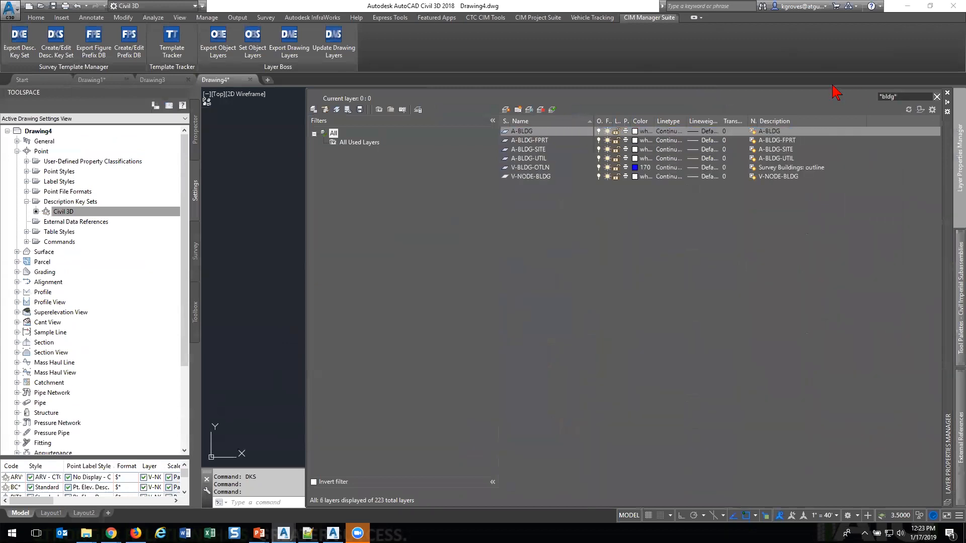
click(525, 177)
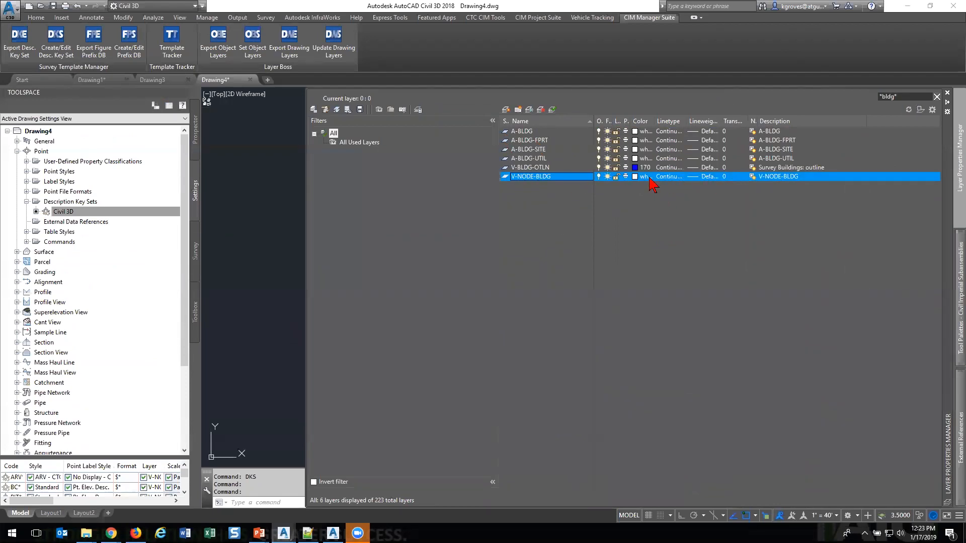
click(324, 49)
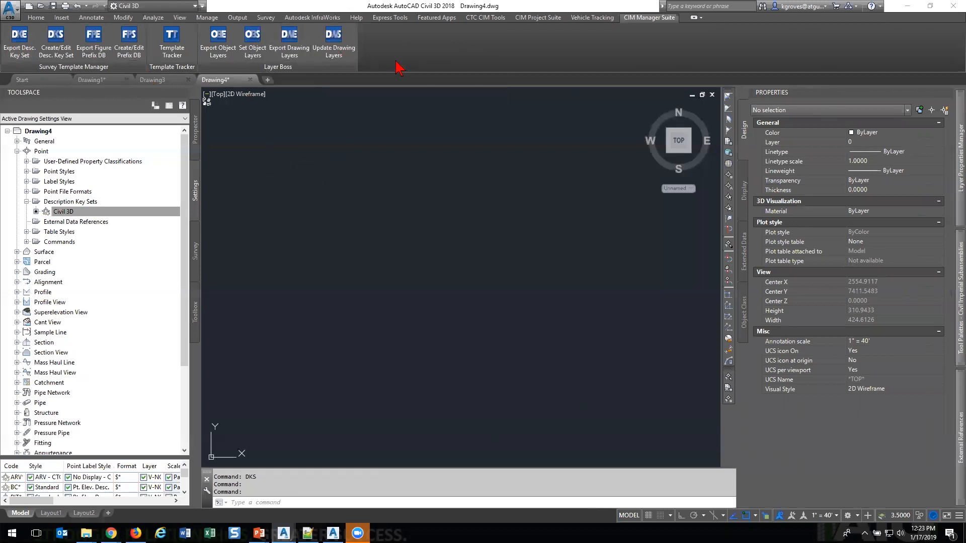
click(395, 263)
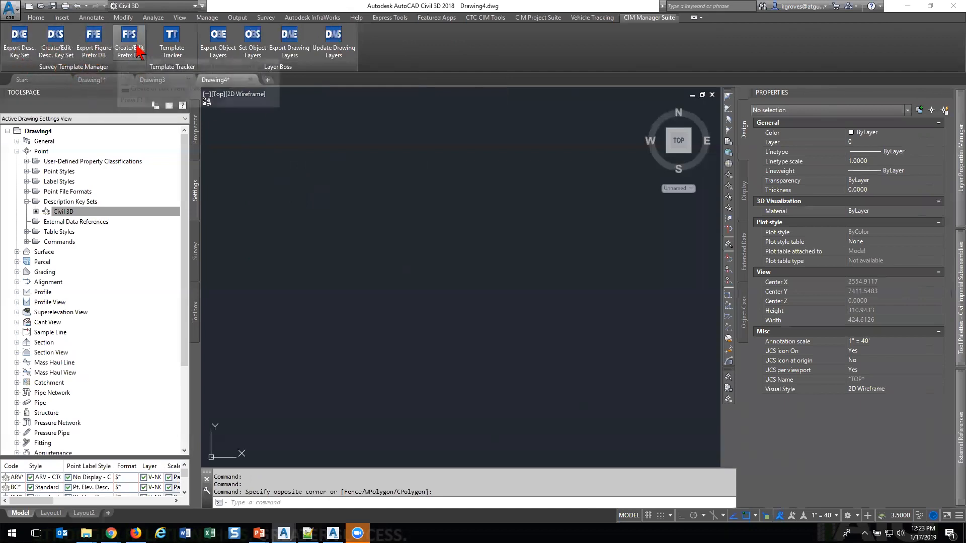
Switch to the other Civil 3D session with Drawing3 and review its equipment databases, figure prefix databases and linework code sets.
click(333, 534)
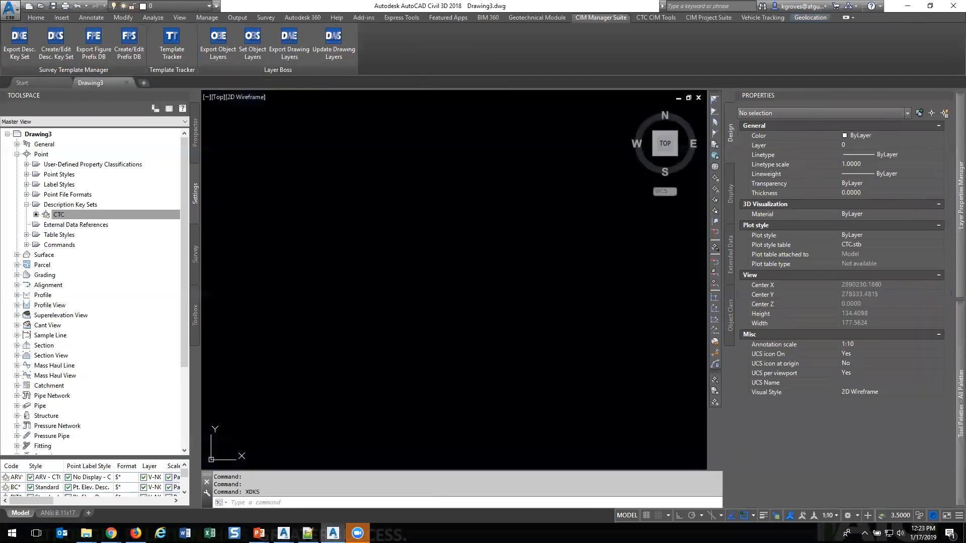
mouse_move(333, 533)
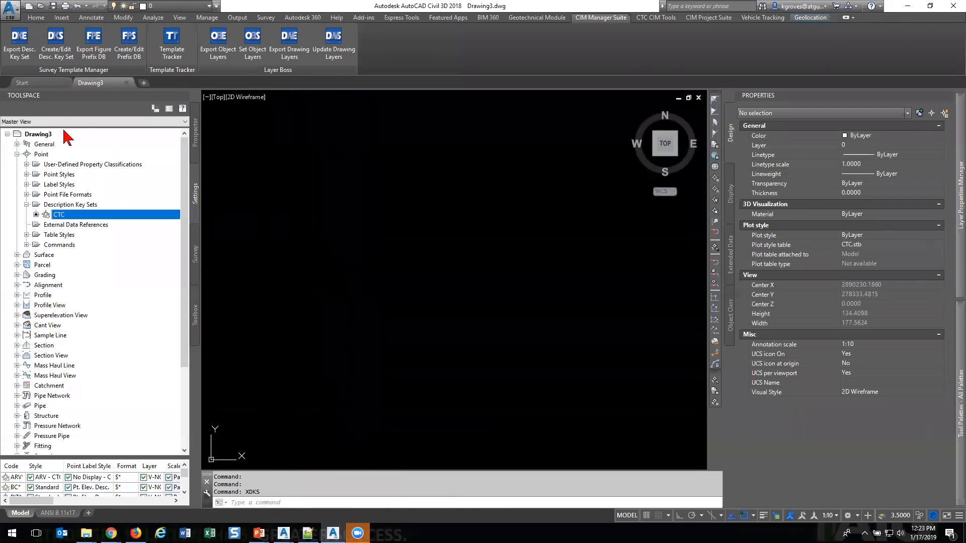
click(194, 257)
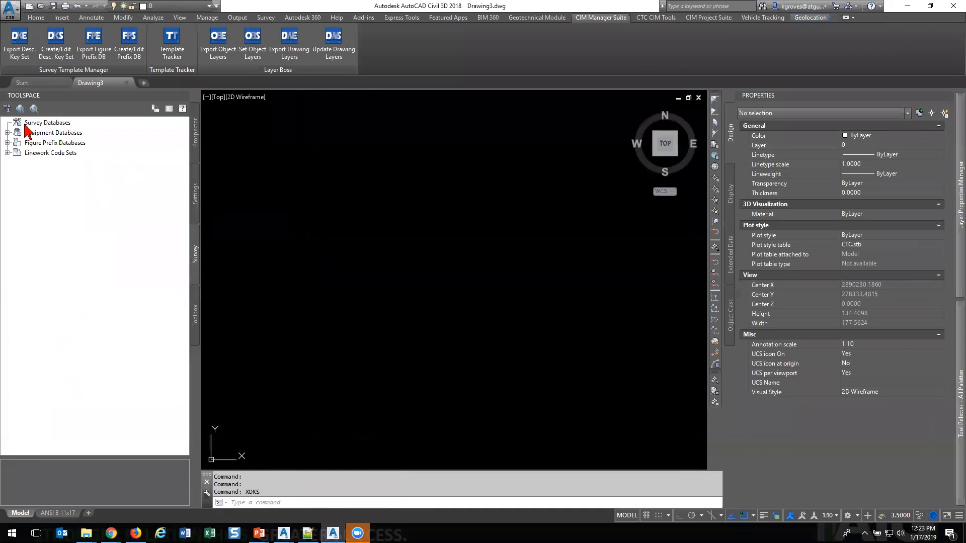
click(7, 132)
click(7, 153)
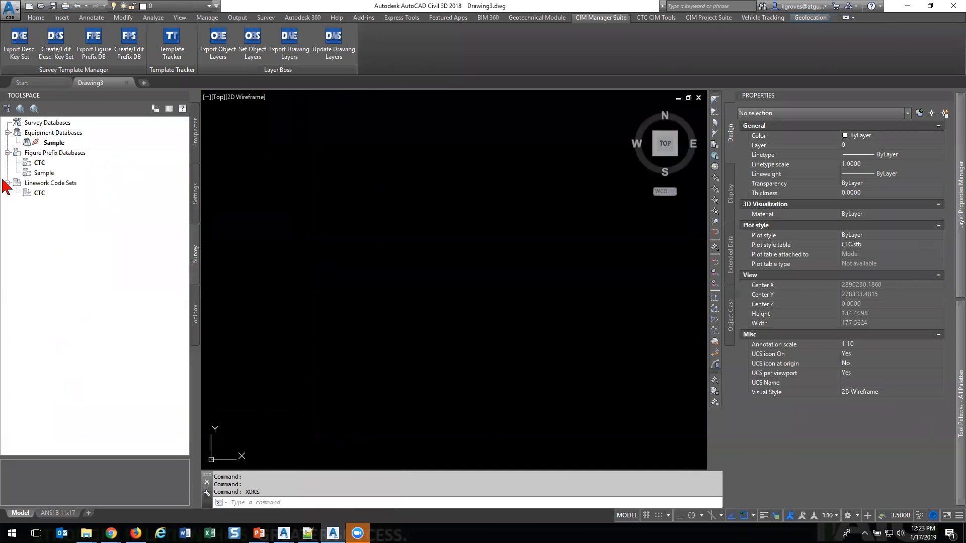
click(6, 109)
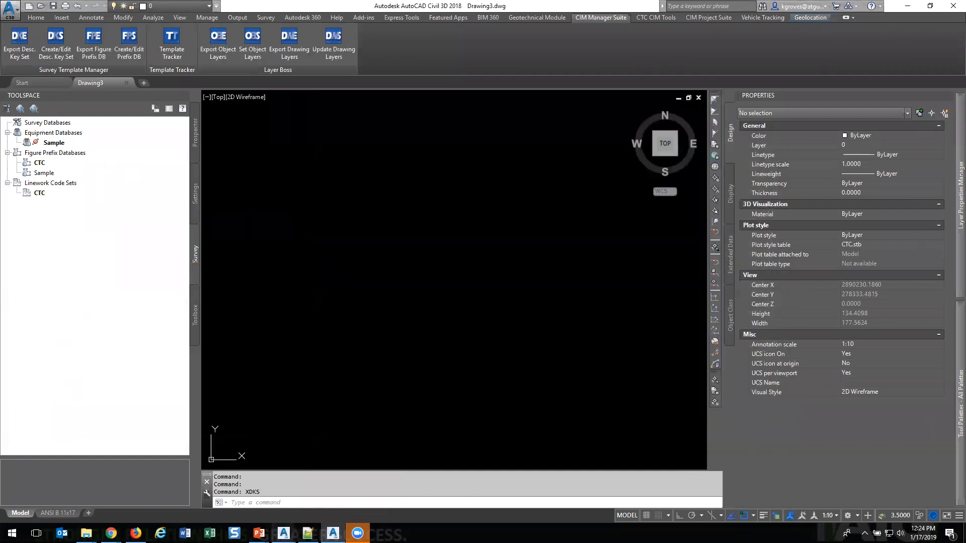
Return to the Civil 3D session containing Drawing4 and close its Drawing1 and Drawing3 files.
mouse_move(284, 532)
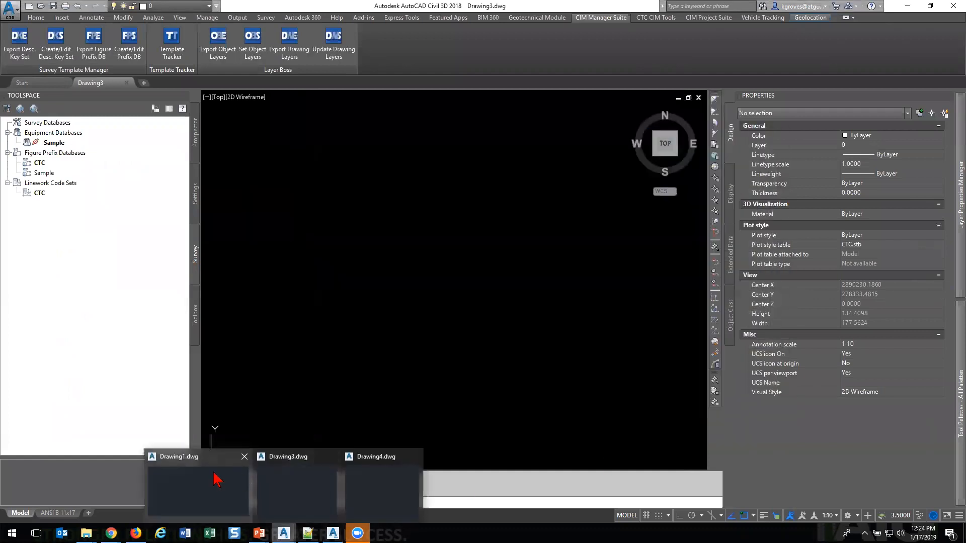
click(216, 478)
click(220, 83)
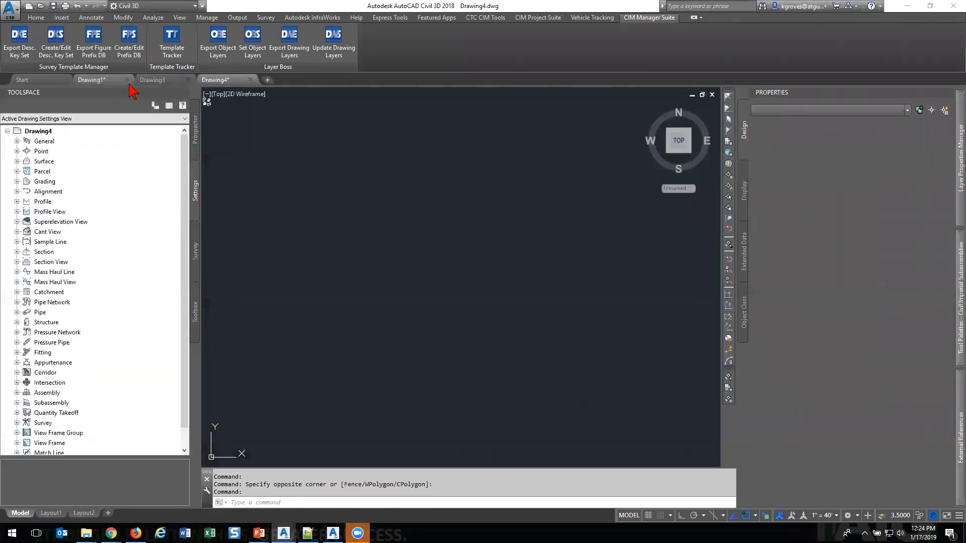
click(127, 80)
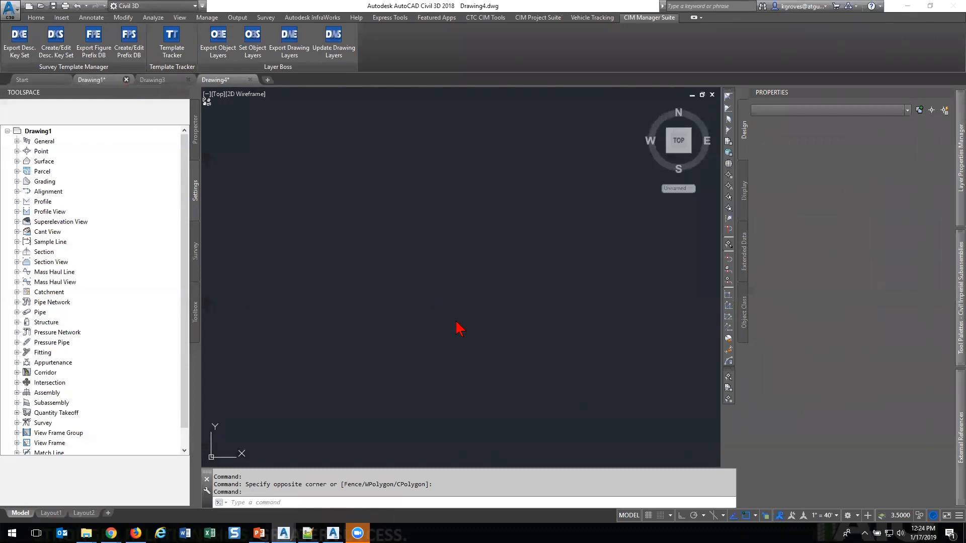
click(486, 287)
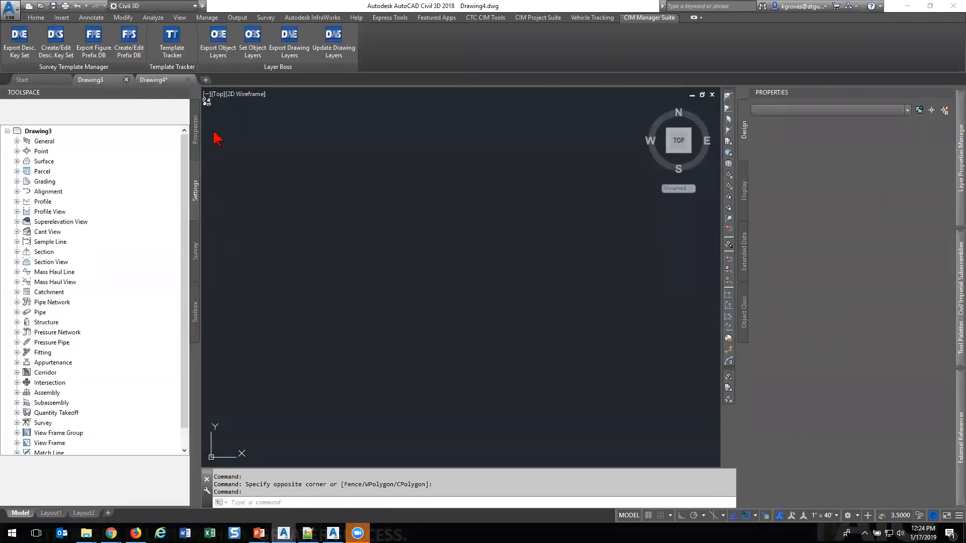
click(127, 80)
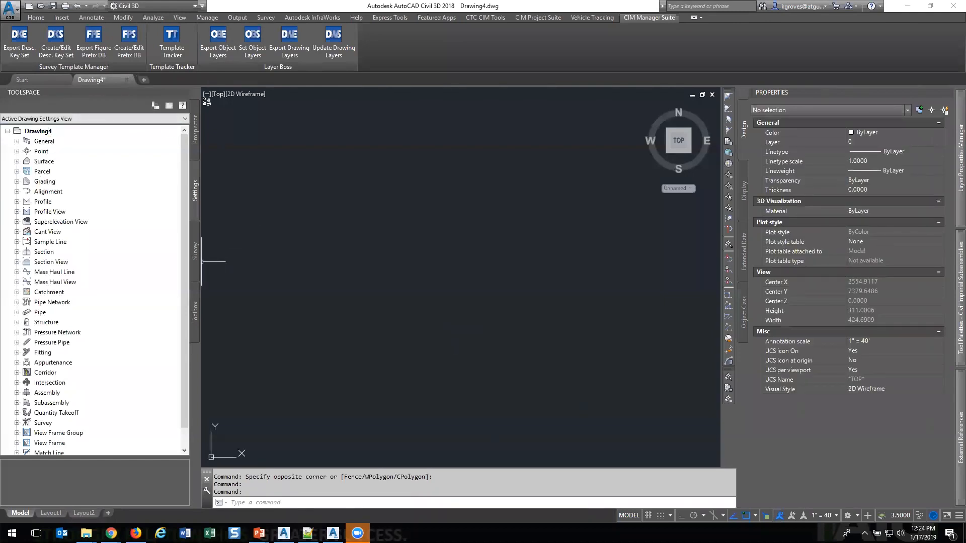
Open the Survey User Settings for Drawing4 and dismiss the folder browser for the equipment database path.
click(197, 254)
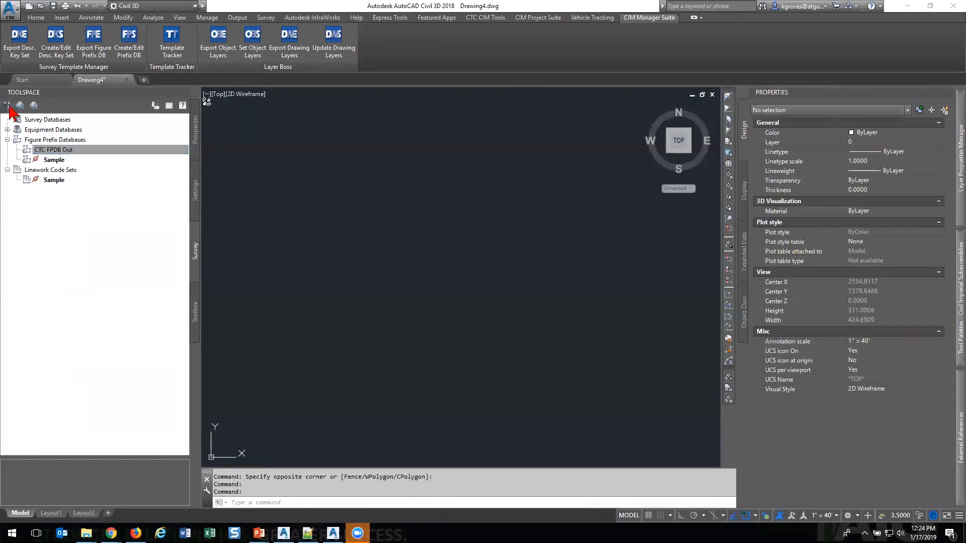
click(7, 105)
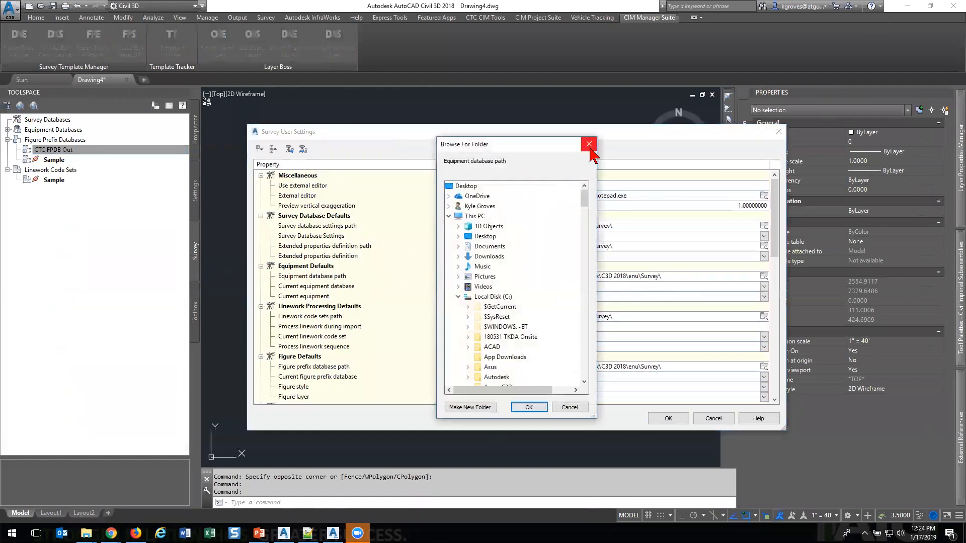
click(592, 143)
scroll(431, 325, down, 1)
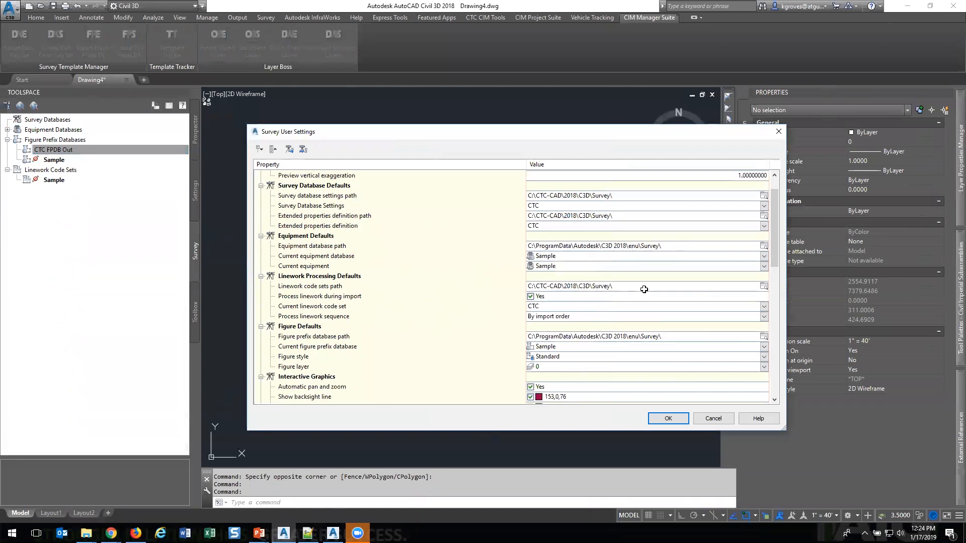
Set the linework code sets path to C:\ProgramData\Autodesk\C3D 2018\enu\Survey\ in the survey user settings.
click(764, 286)
scroll(457, 301, down, 6)
click(466, 296)
click(466, 296)
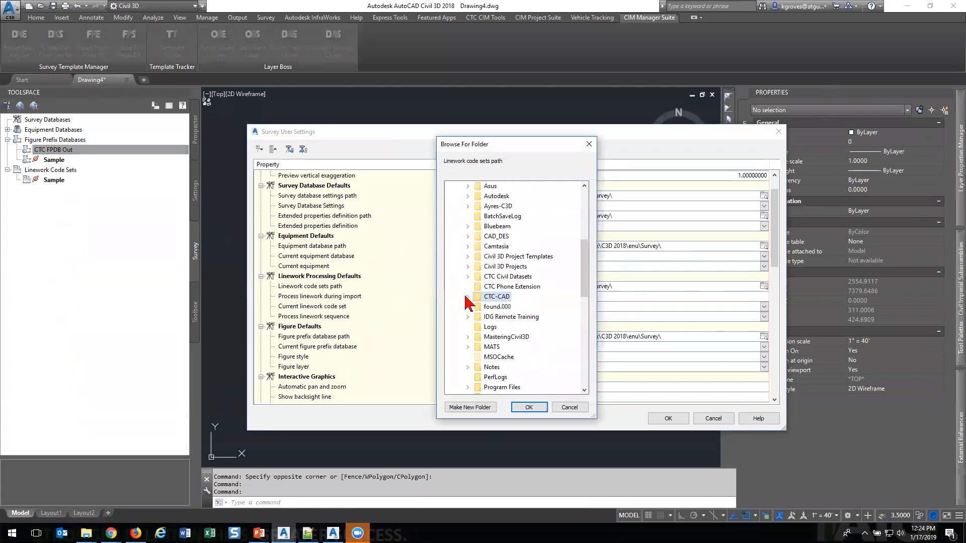
scroll(490, 302, down, 4)
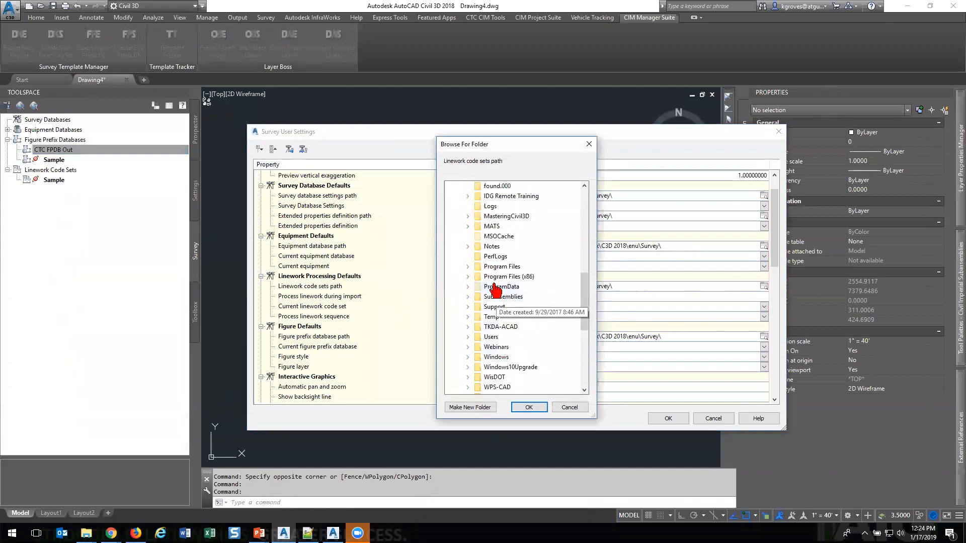
double_click(495, 286)
scroll(505, 302, down, 2)
scroll(505, 304, down, 5)
scroll(538, 302, up, 6)
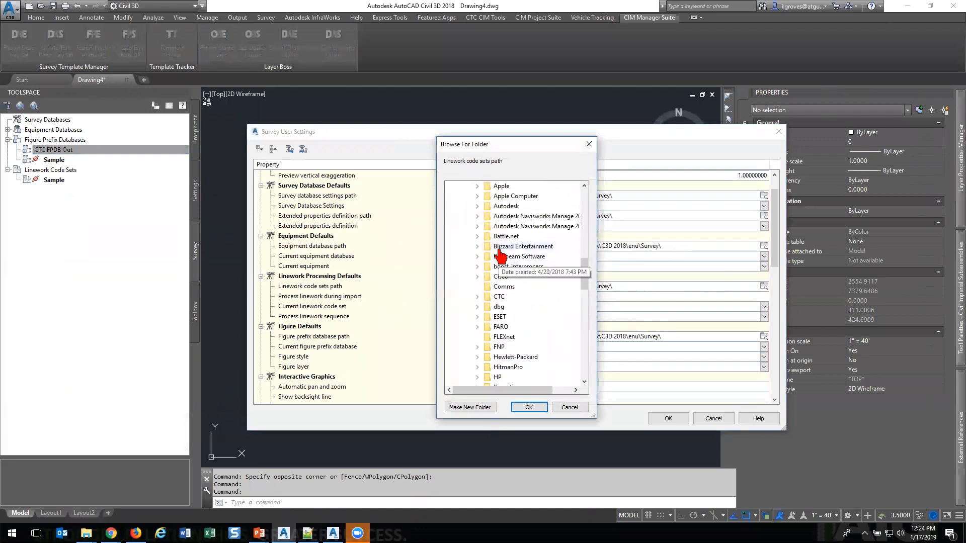
scroll(501, 254, up, 3)
double_click(509, 297)
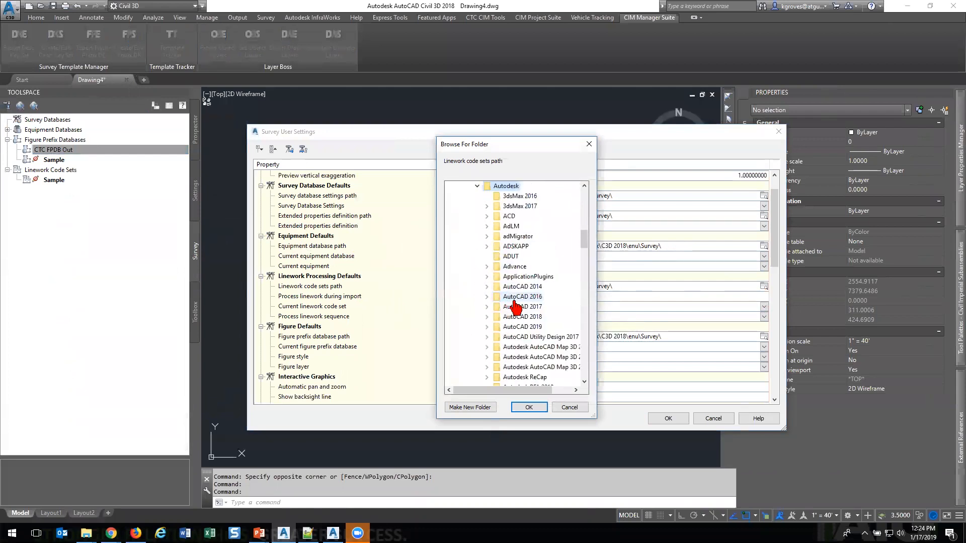
scroll(518, 342, down, 1)
double_click(511, 329)
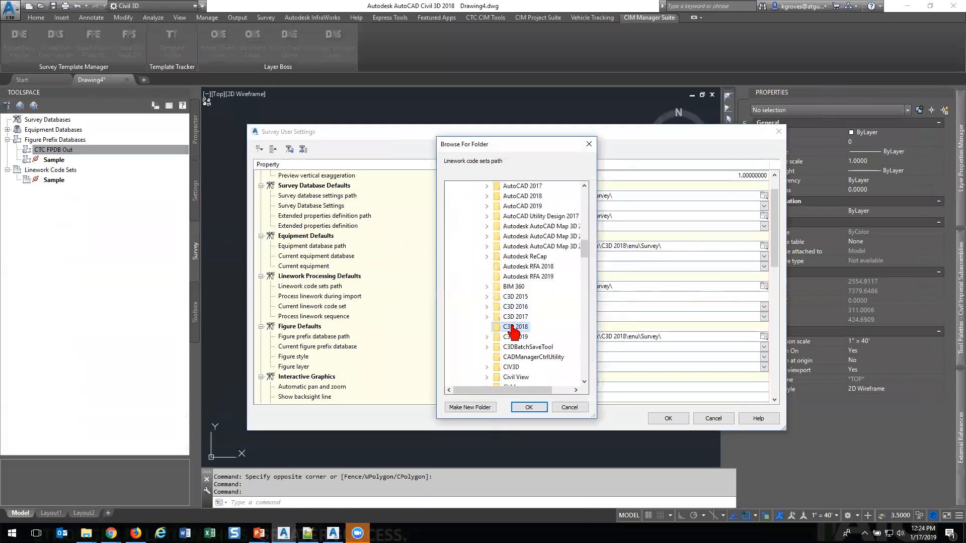
double_click(525, 336)
scroll(558, 350, down, 2)
click(529, 309)
click(529, 408)
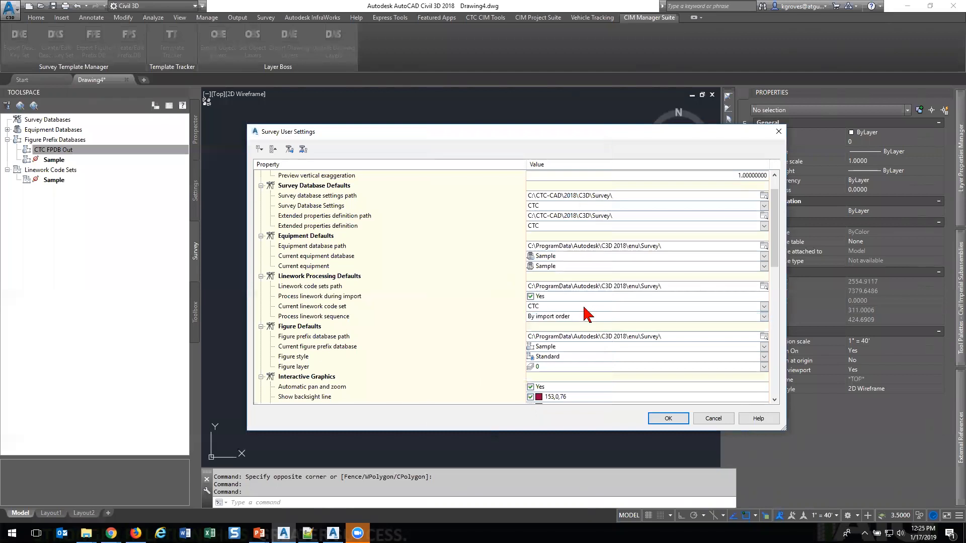
Set the current linework code set to Sample and apply the survey user settings.
click(583, 308)
click(567, 318)
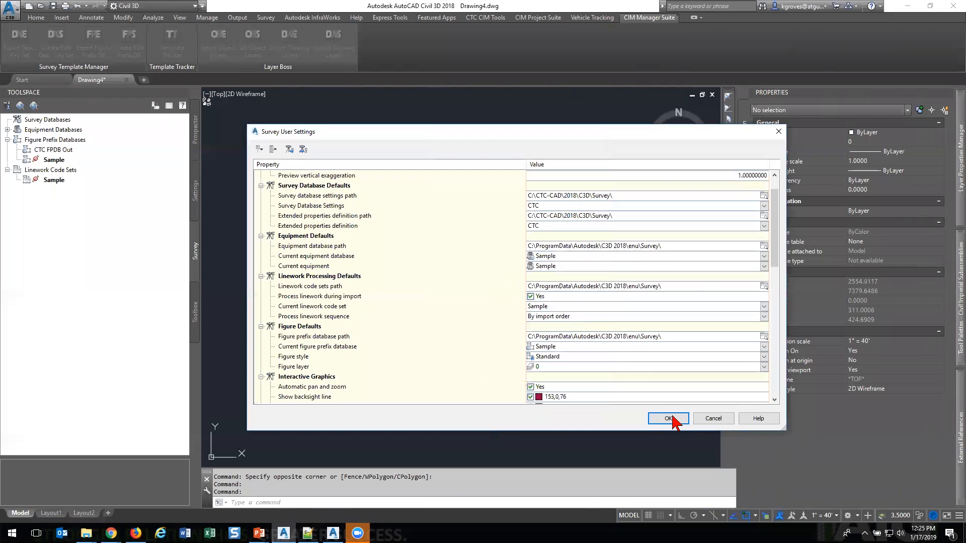
click(668, 418)
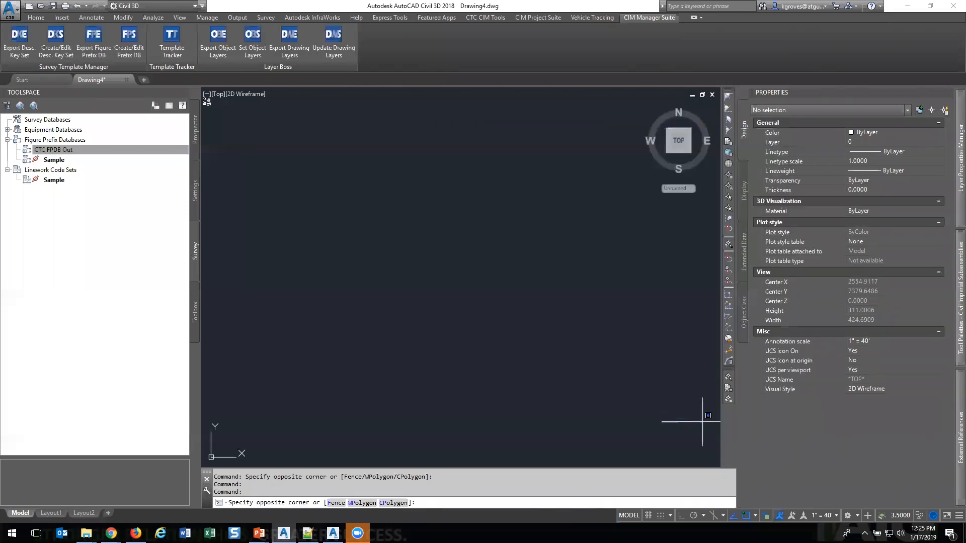
Refresh the Figure Prefix Databases collection of the survey data in Drawing4.
click(51, 150)
right_click(61, 141)
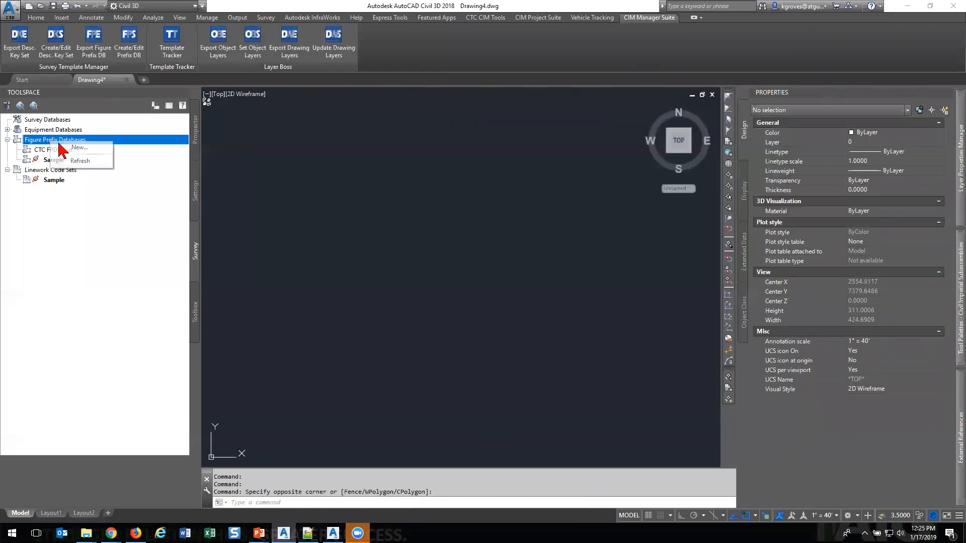
click(76, 161)
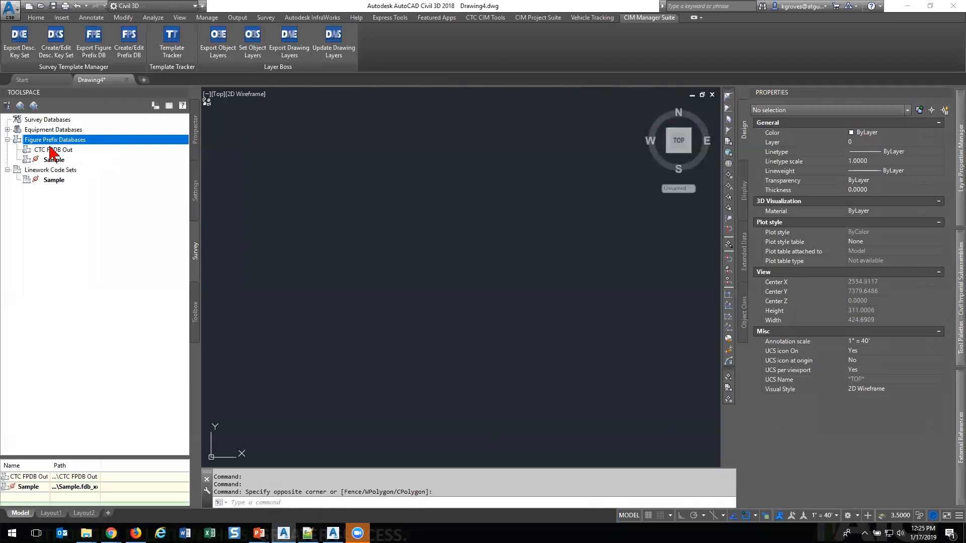
Switch to File Explorer's Survey folder and compare its path with that of the CTC FPDB Out figure prefix database.
mouse_move(86, 533)
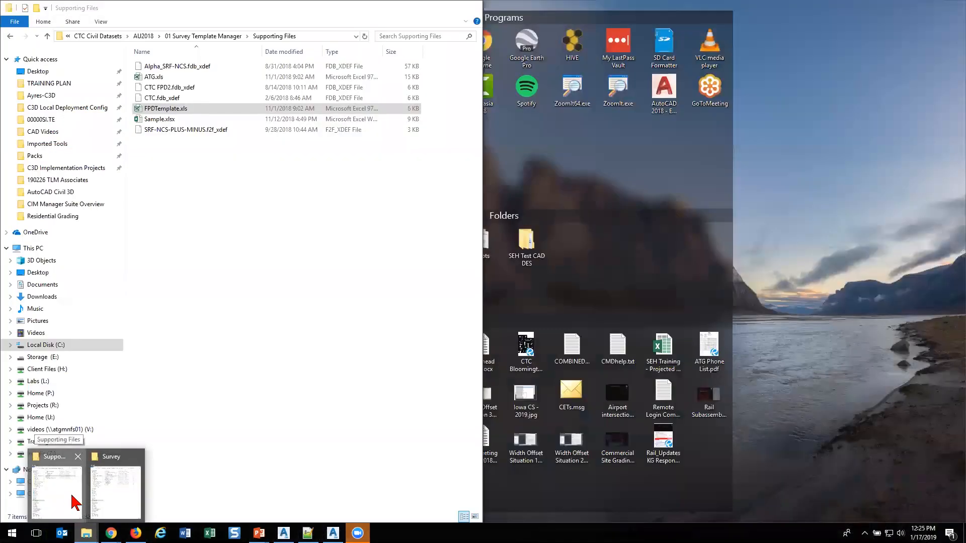
click(75, 502)
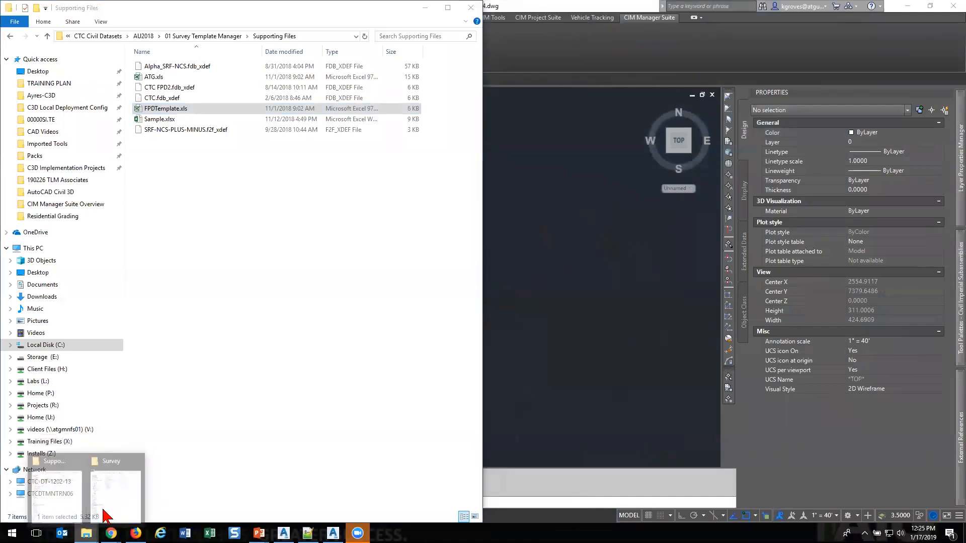
click(108, 495)
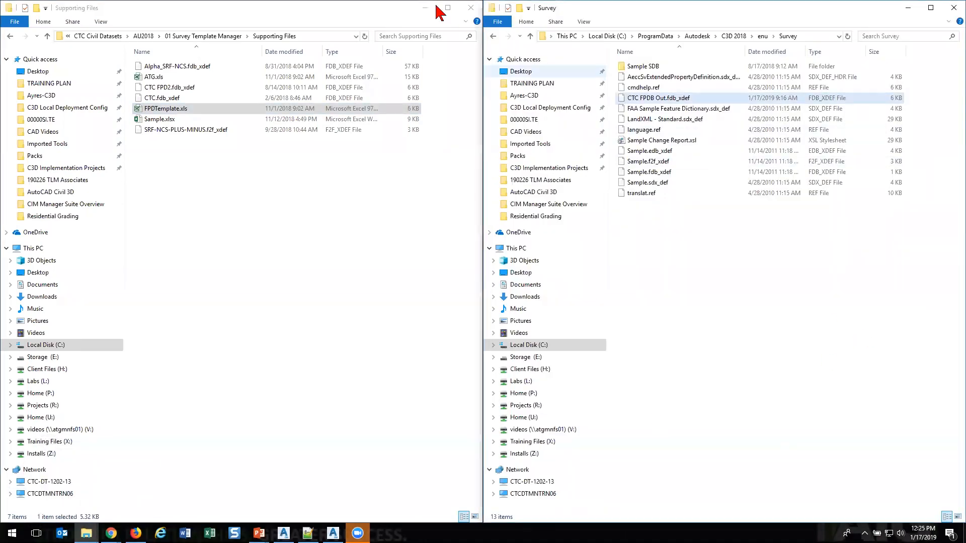
click(425, 8)
click(802, 37)
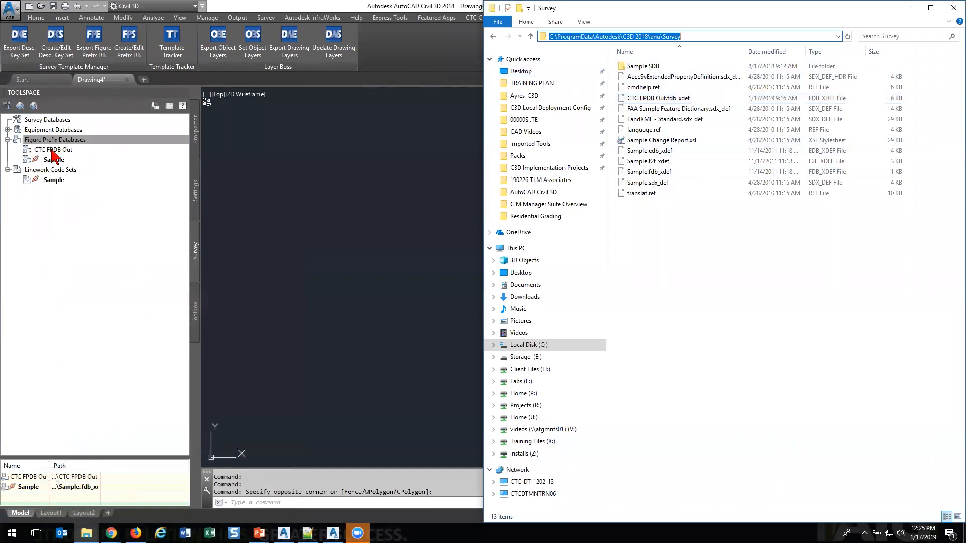
mouse_move(54, 155)
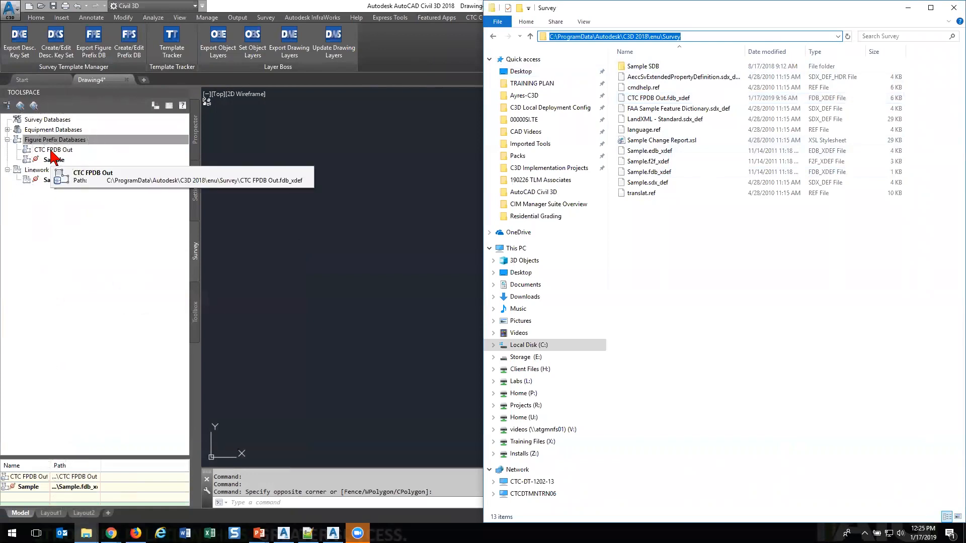
click(637, 253)
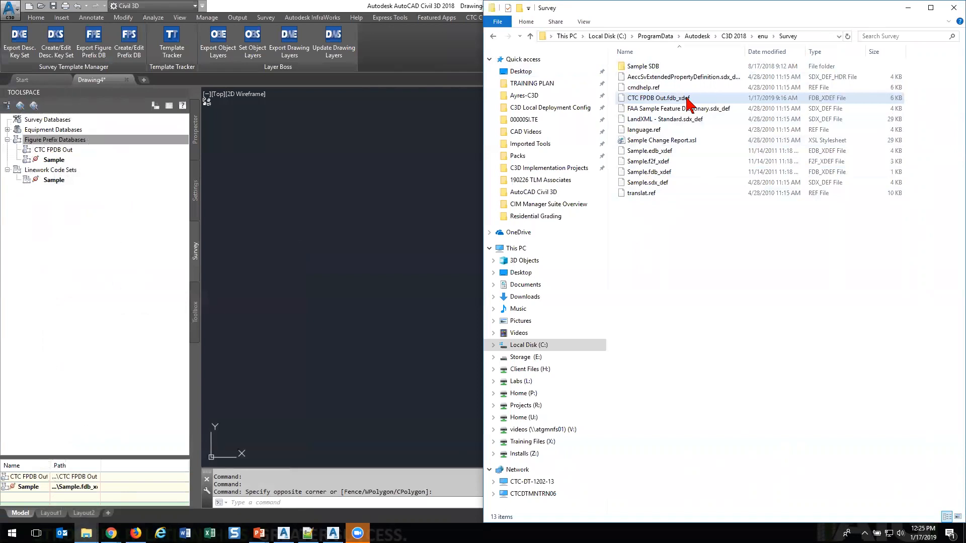
Delete CTC FPDB Out.fdb_xdef from the Survey folder and refresh Drawing4's figure prefix databases in Civil 3D.
click(690, 98)
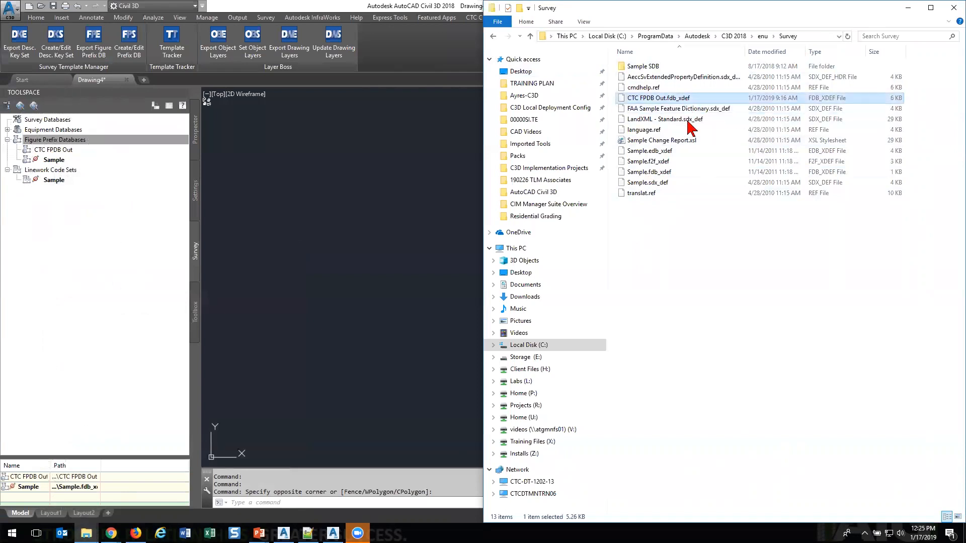
key(Delete)
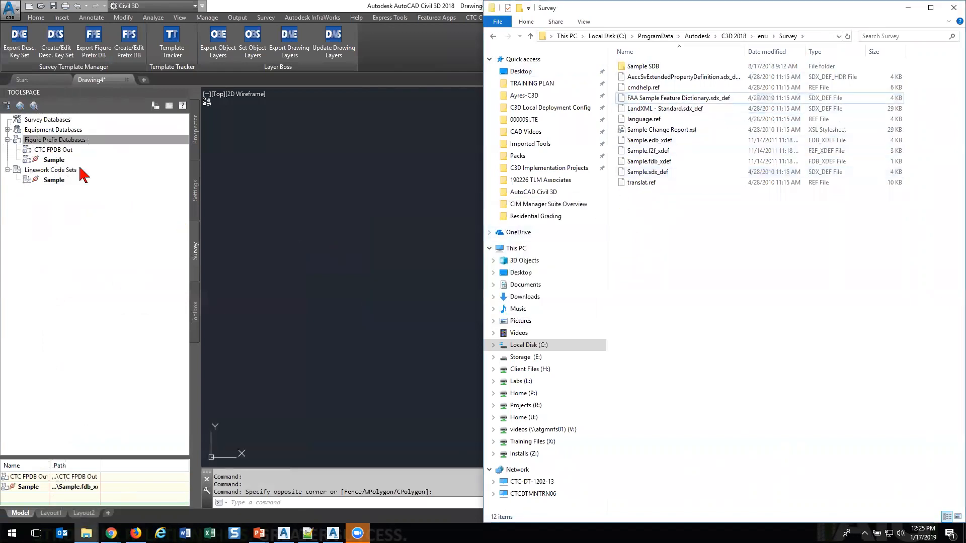
click(25, 141)
right_click(30, 140)
click(59, 164)
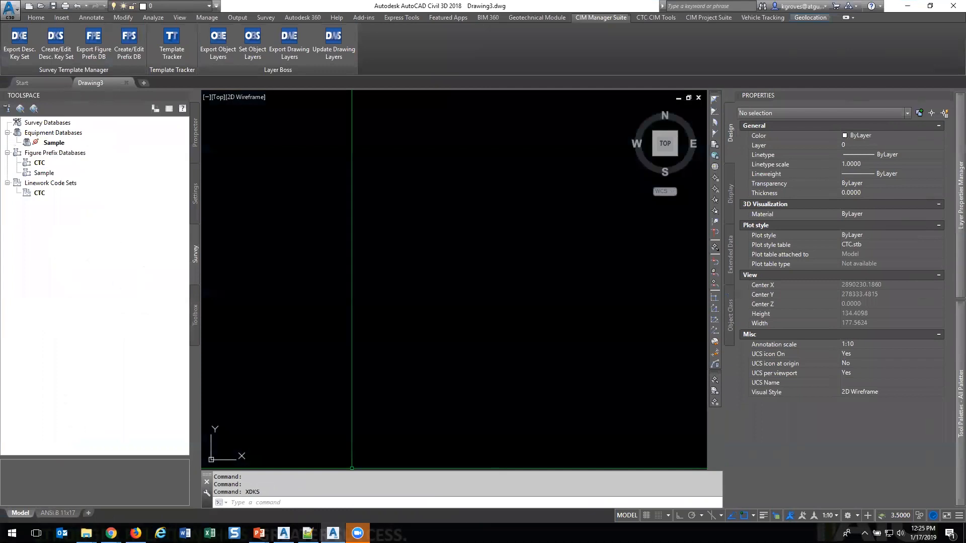
click(89, 56)
click(90, 57)
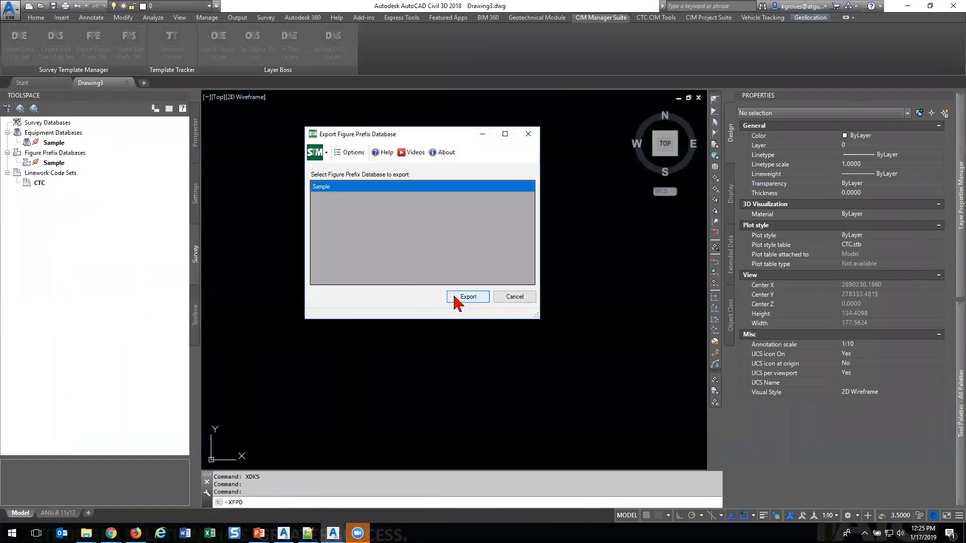
click(513, 299)
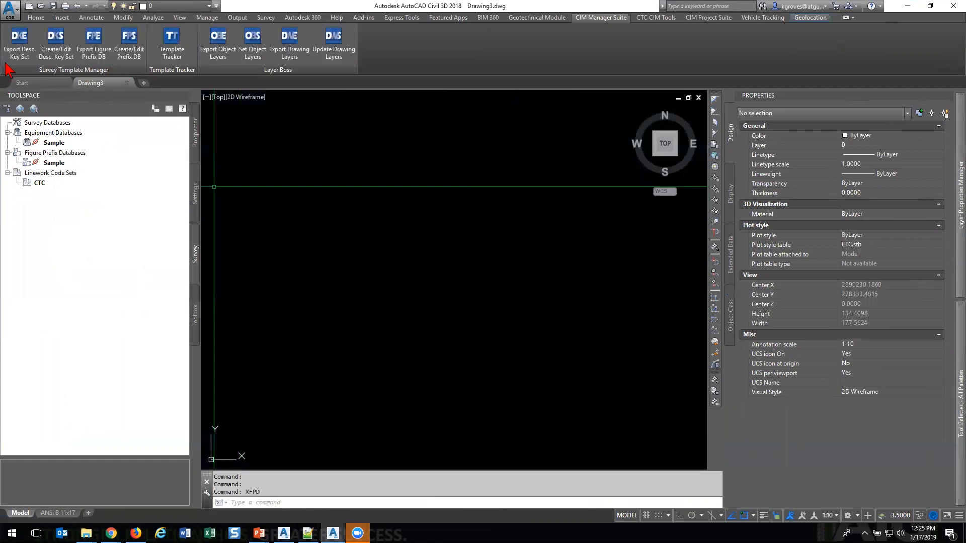
Set Drawing3's equipment database path to C:\CTC-CAD\2018\C3D\Survey\ and apply the survey user settings.
click(7, 108)
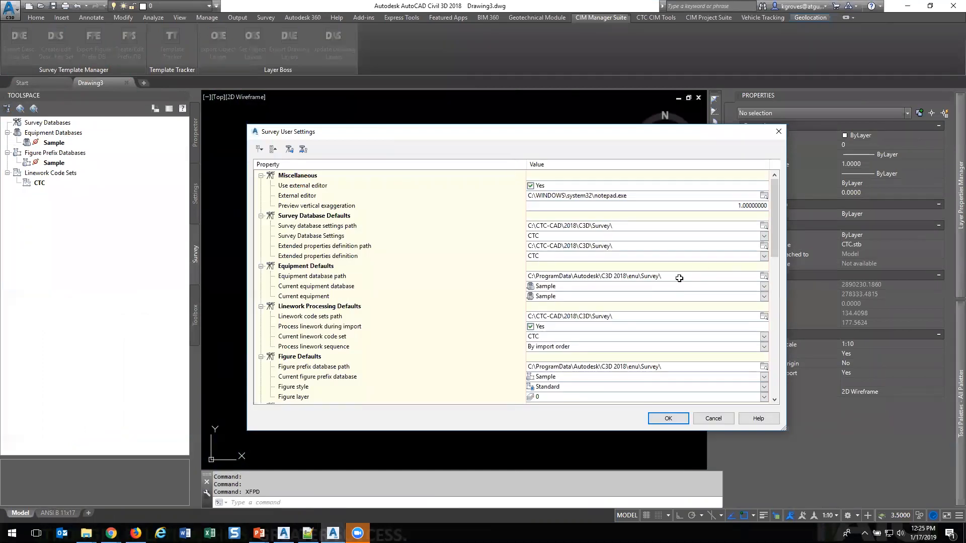
click(763, 276)
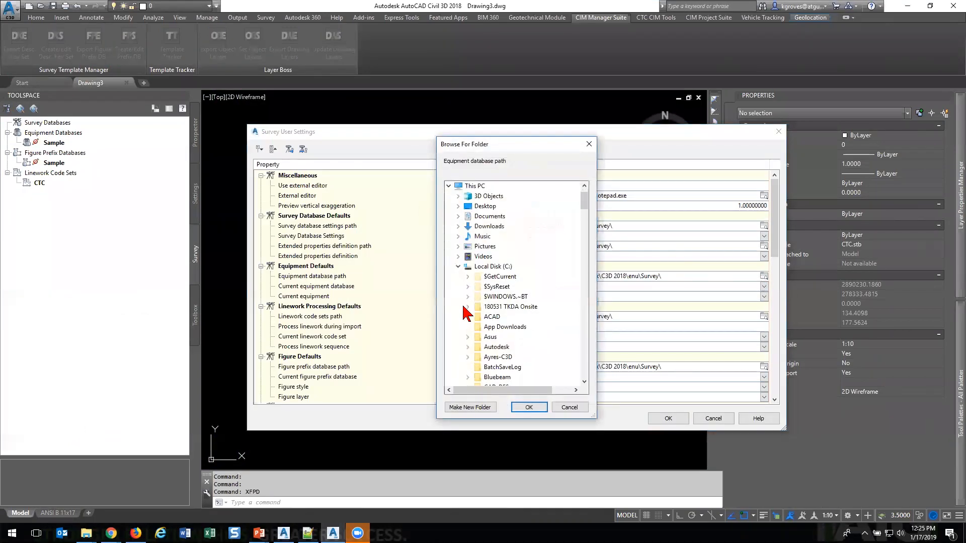
scroll(465, 313, down, 2)
click(468, 297)
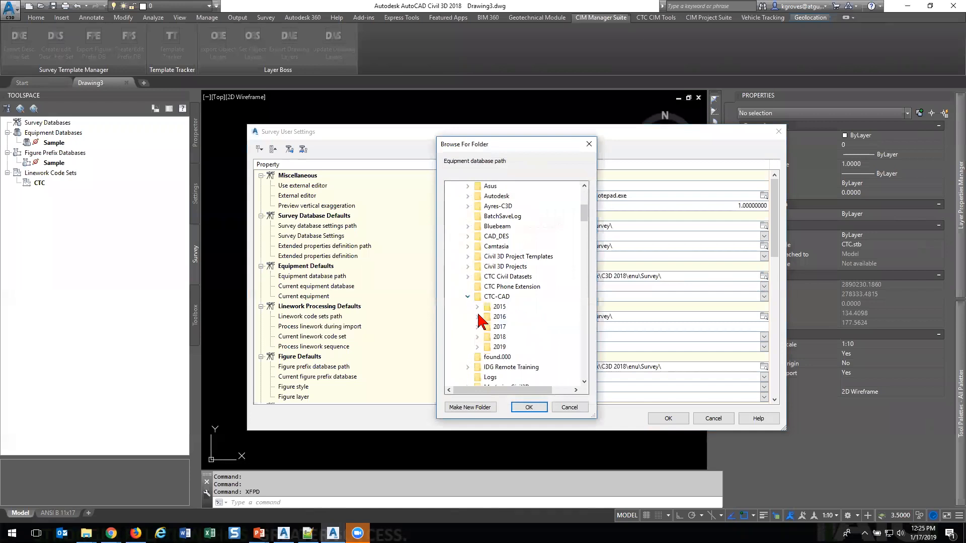
click(477, 337)
scroll(478, 342, down, 4)
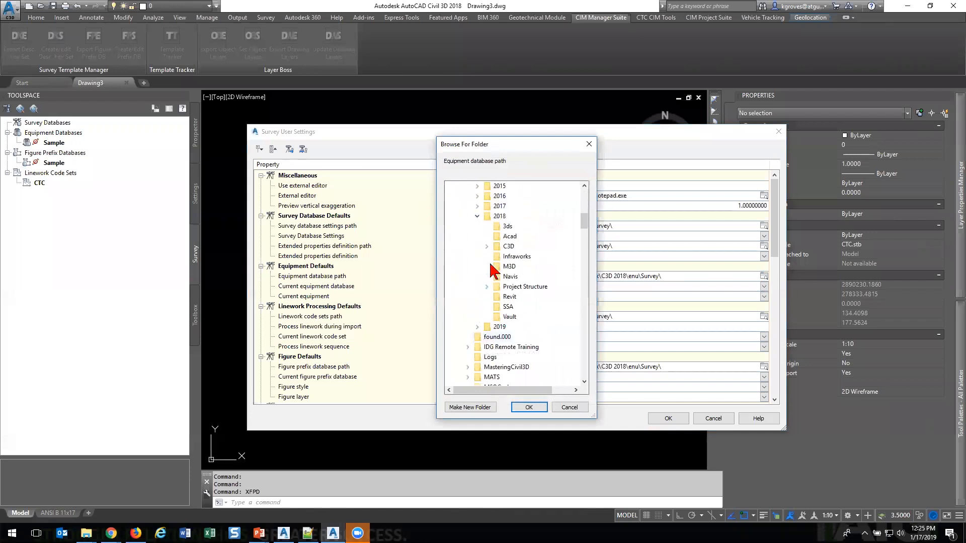
click(486, 246)
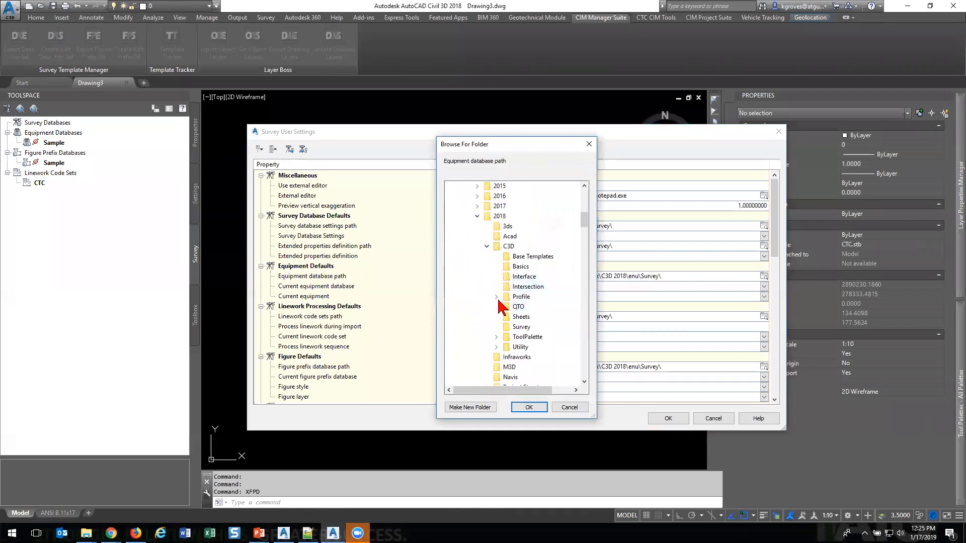
click(521, 326)
click(528, 407)
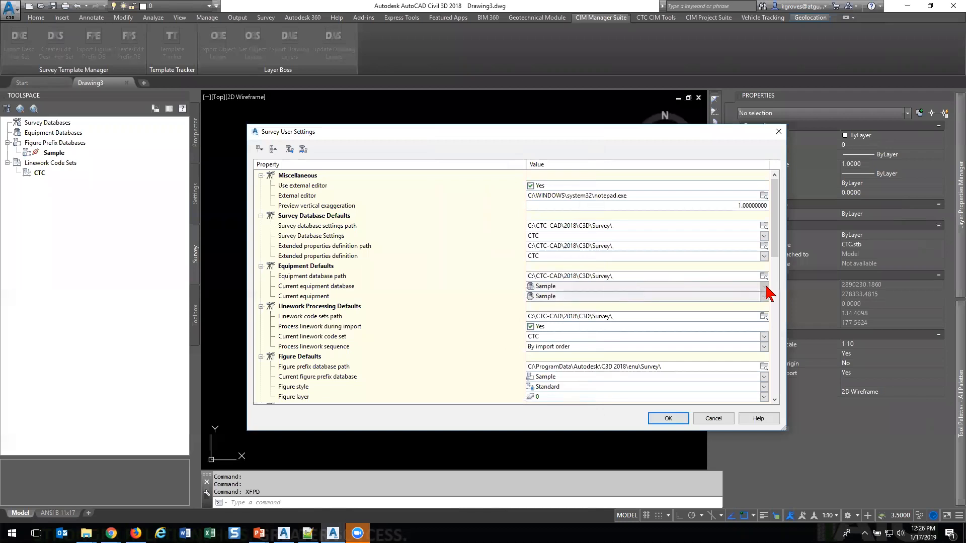
click(663, 418)
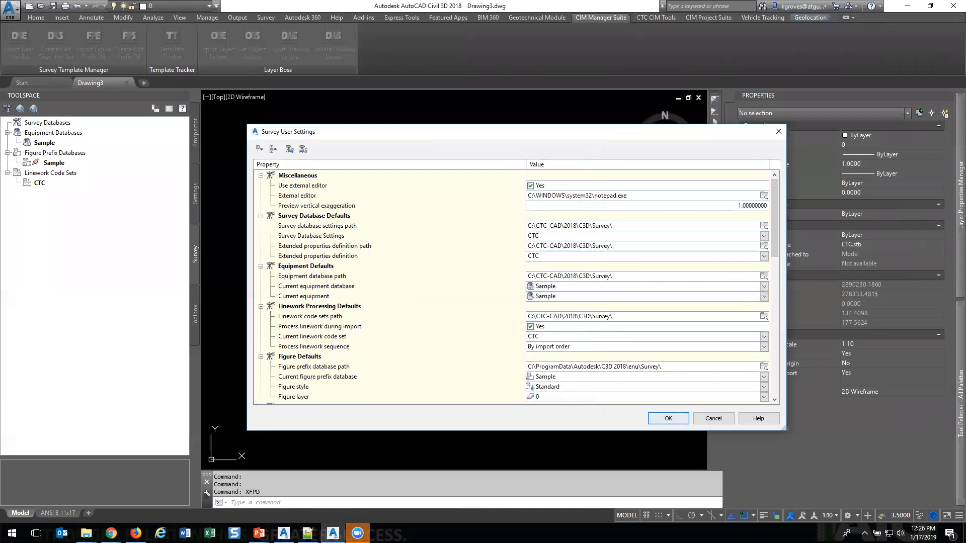
Refresh Drawing3's figure prefix databases and leave the collection's commands without creating a new database.
right_click(48, 152)
click(72, 174)
right_click(65, 153)
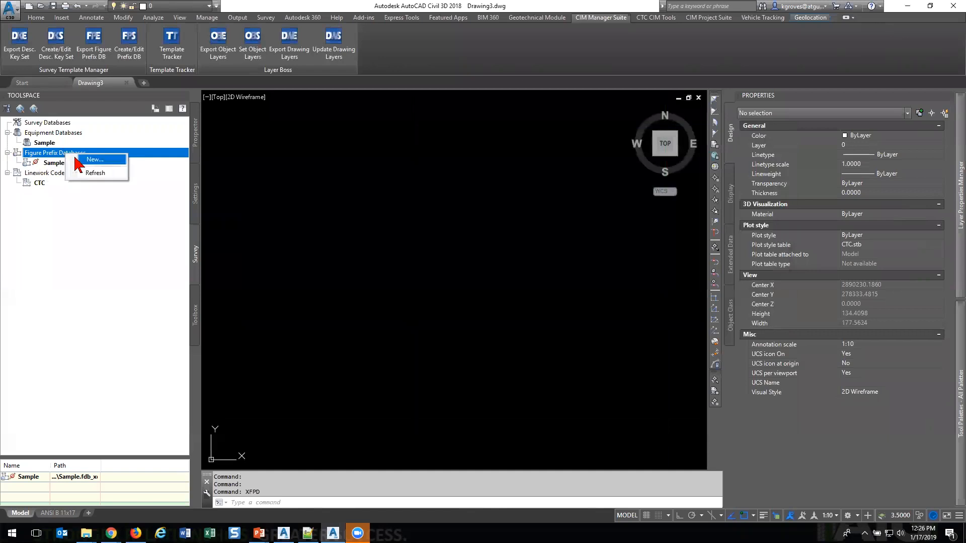
click(76, 159)
key(Escape)
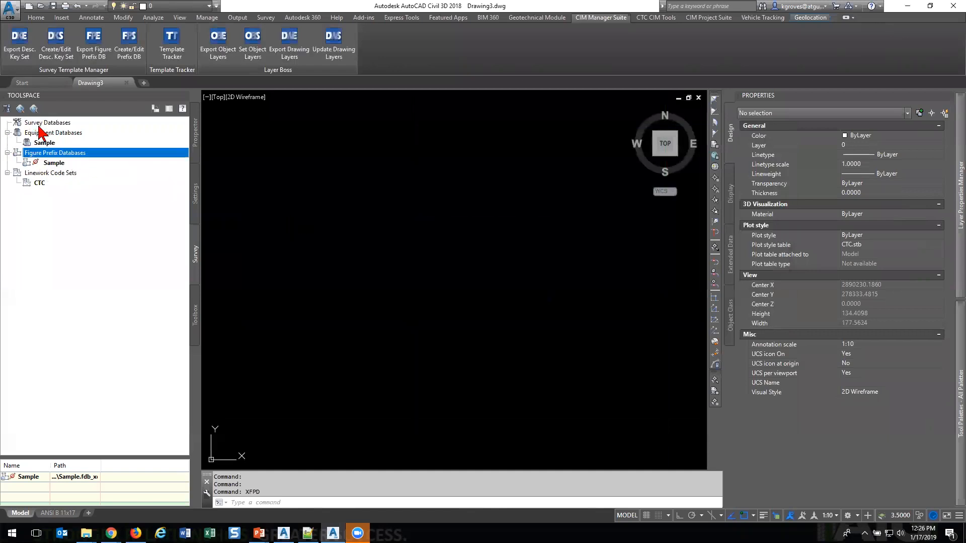
Review the equipment, linework processing and figure defaults in Drawing3's survey user settings and close them.
click(6, 109)
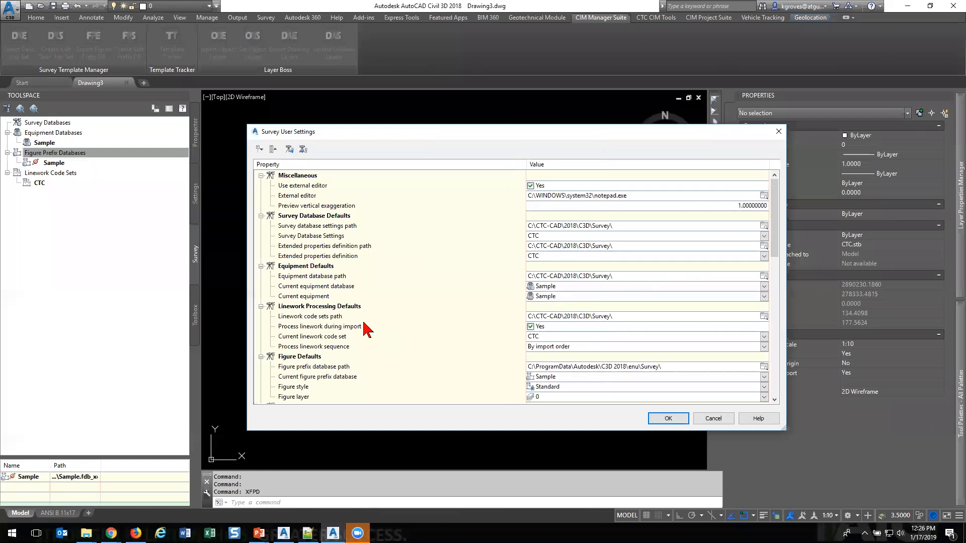
click(548, 346)
click(553, 346)
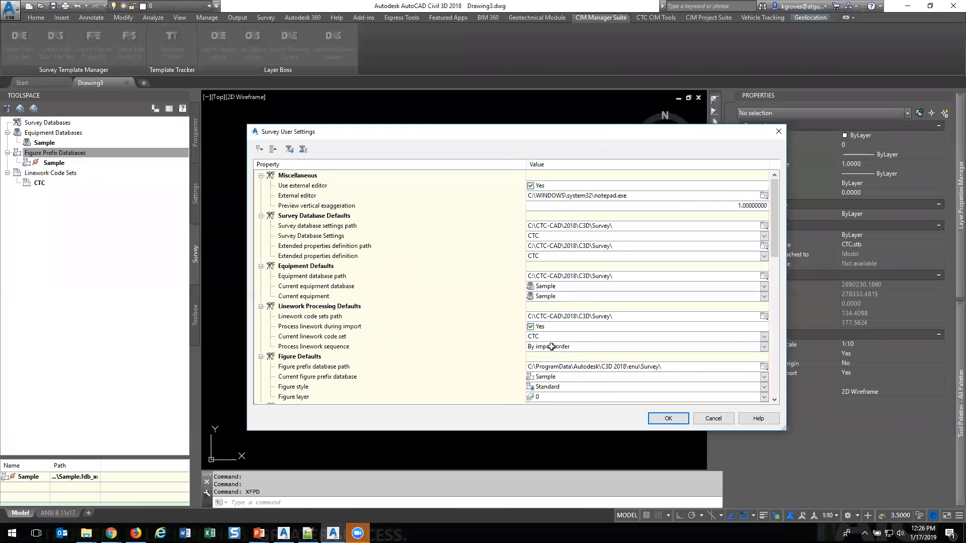
click(668, 419)
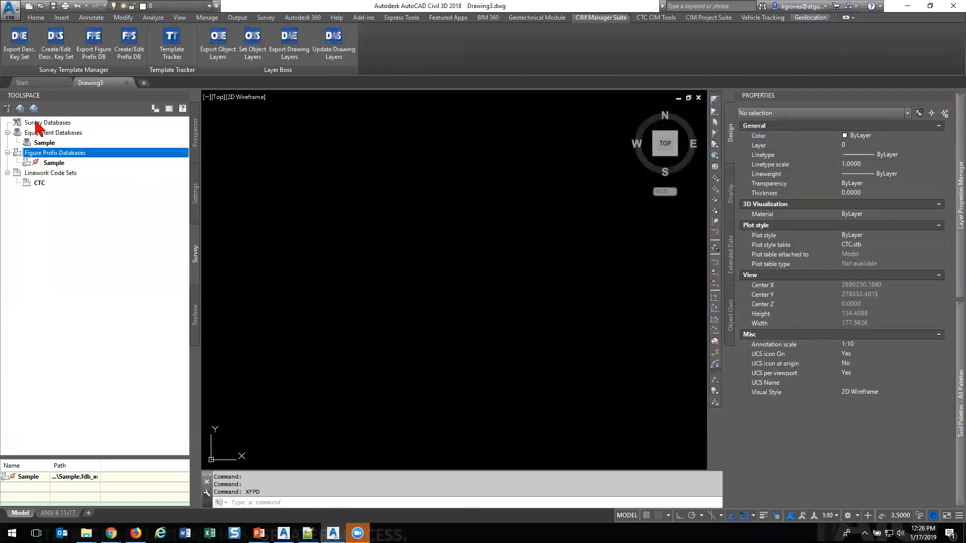
Refresh the figure prefix databases in Drawing3 once more and select the CTC linework code set.
right_click(42, 153)
click(75, 176)
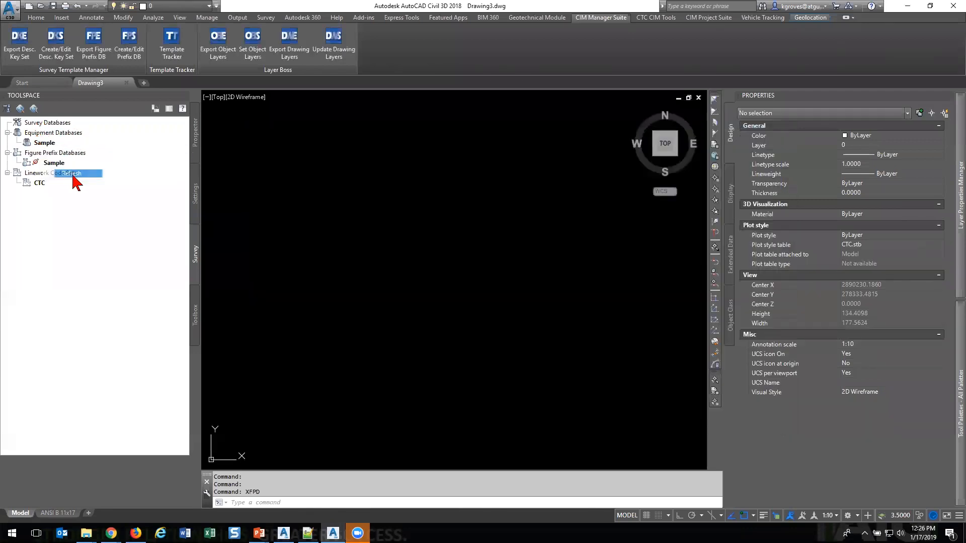
click(48, 183)
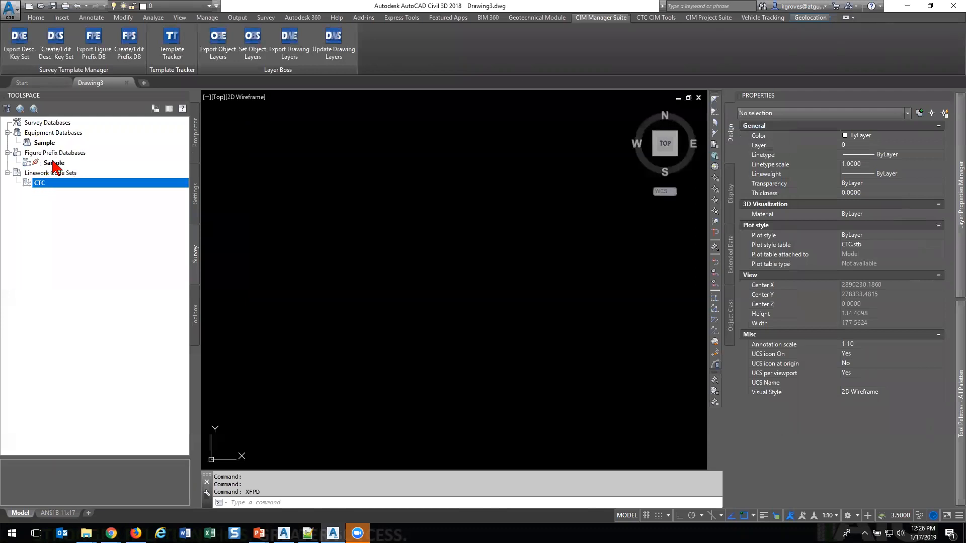
Start Create/Edit Figure Prefix Database in Drawing3, save the sample workbook as FigurePrefixDatabaseName.xlsx and open it.
click(60, 153)
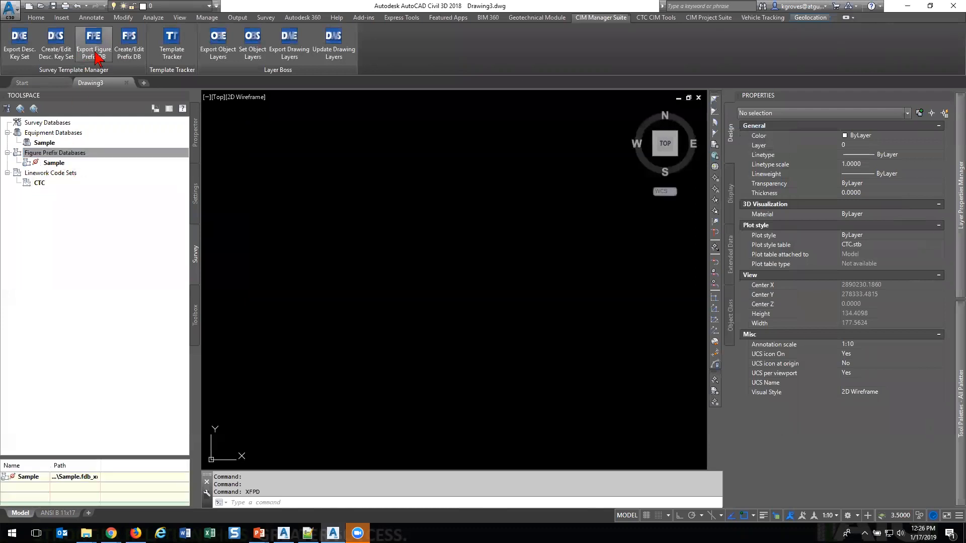
click(130, 55)
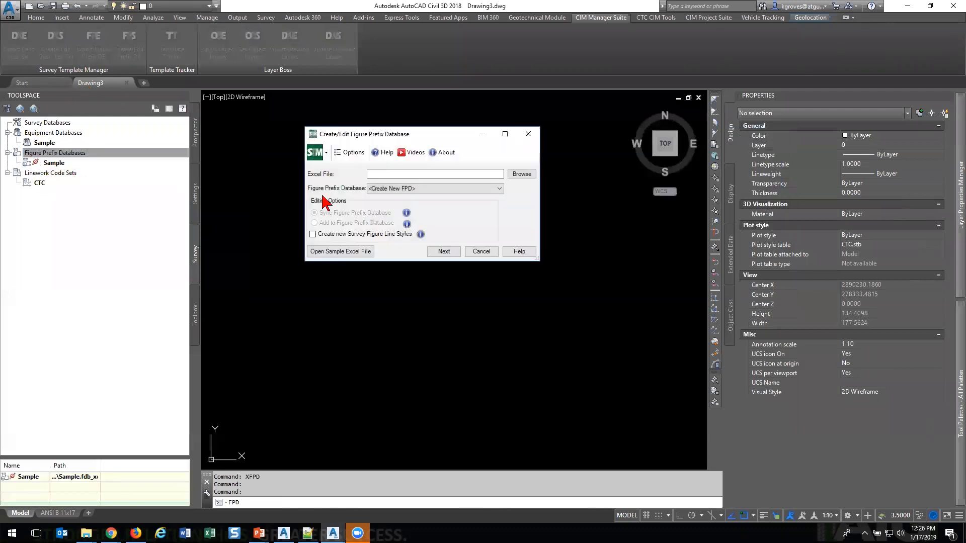
click(324, 252)
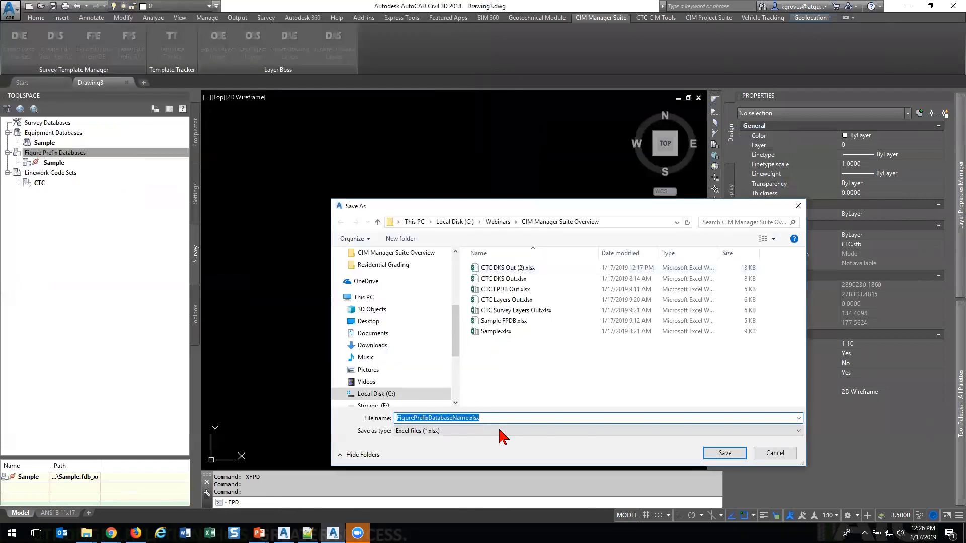
click(724, 453)
click(518, 296)
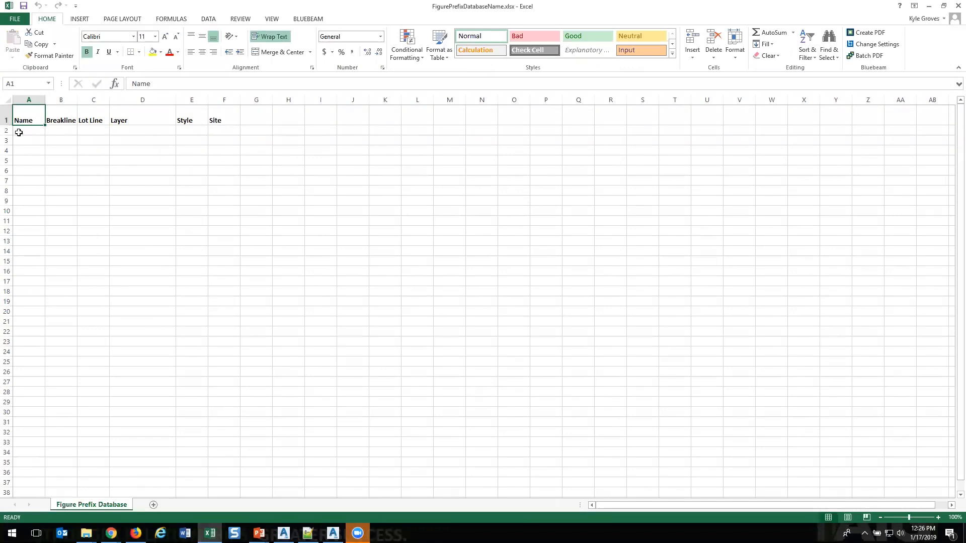
Enter a figure named Curb in the first row under the headings and set its breakline value to Yes.
click(24, 132)
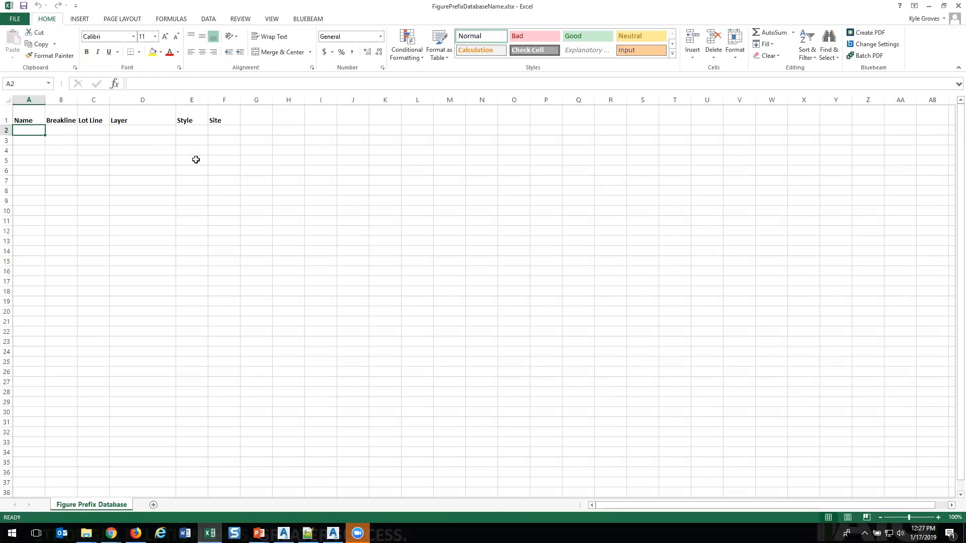
text(C)
key(Tab)
text(y)
key(Return)
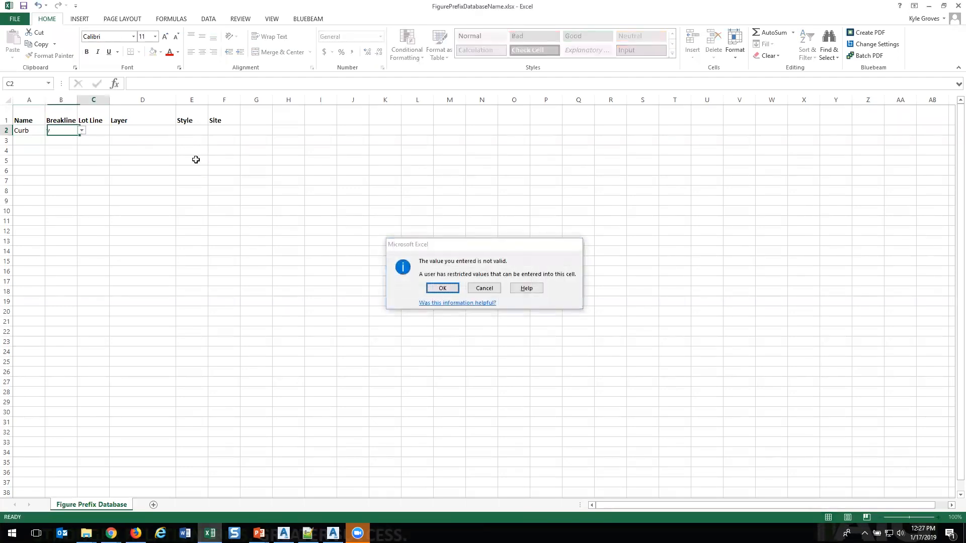
key(Return)
click(57, 129)
click(82, 130)
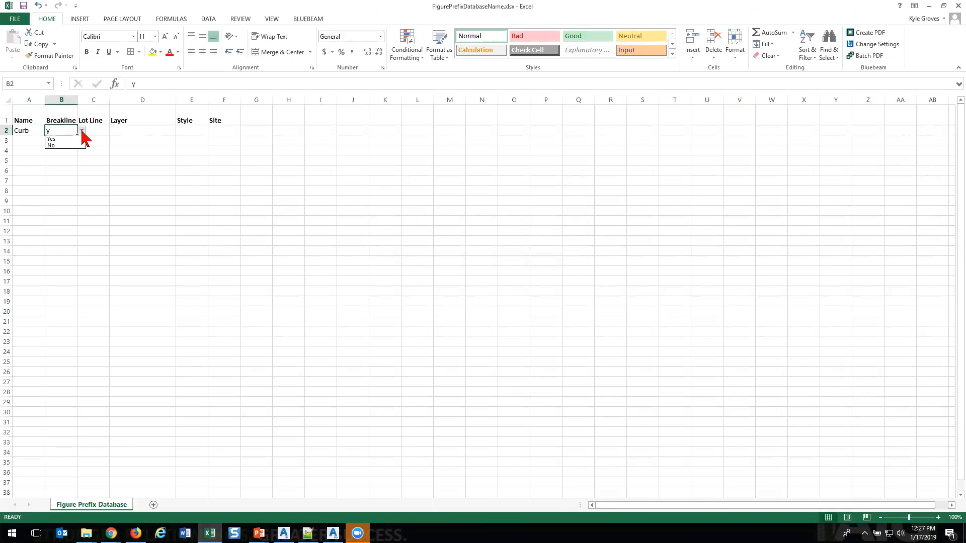
click(66, 136)
click(81, 131)
click(73, 138)
click(84, 150)
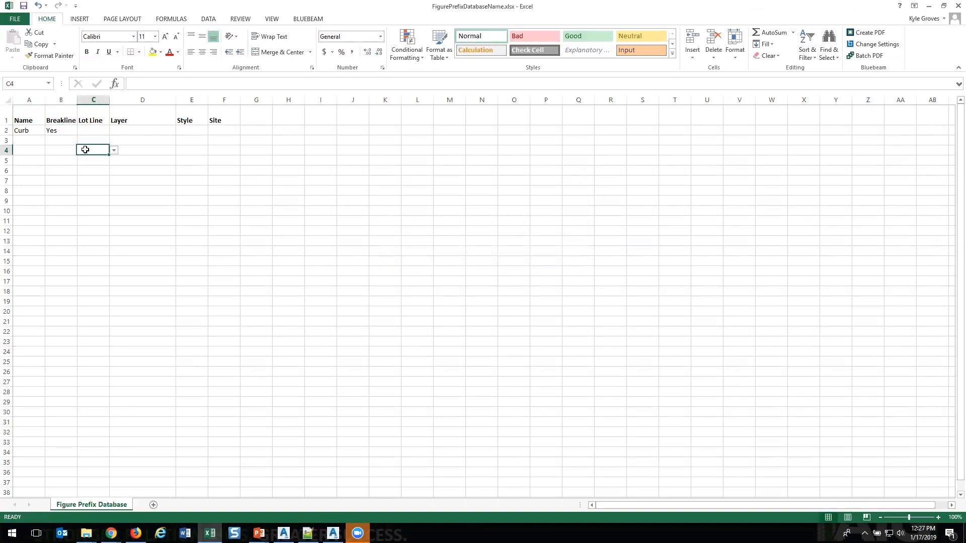
Set the Curb row's lot line value to No and its layer to V-FIGR-CURB.
click(89, 129)
click(114, 130)
click(105, 144)
click(137, 133)
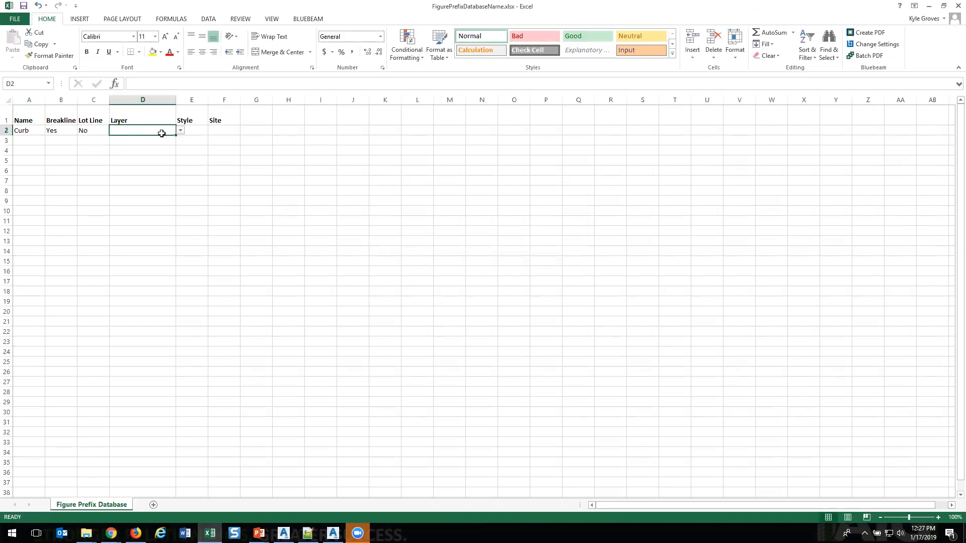
click(180, 130)
scroll(181, 185, down, 2)
scroll(182, 146, up, 1)
scroll(179, 187, down, 4)
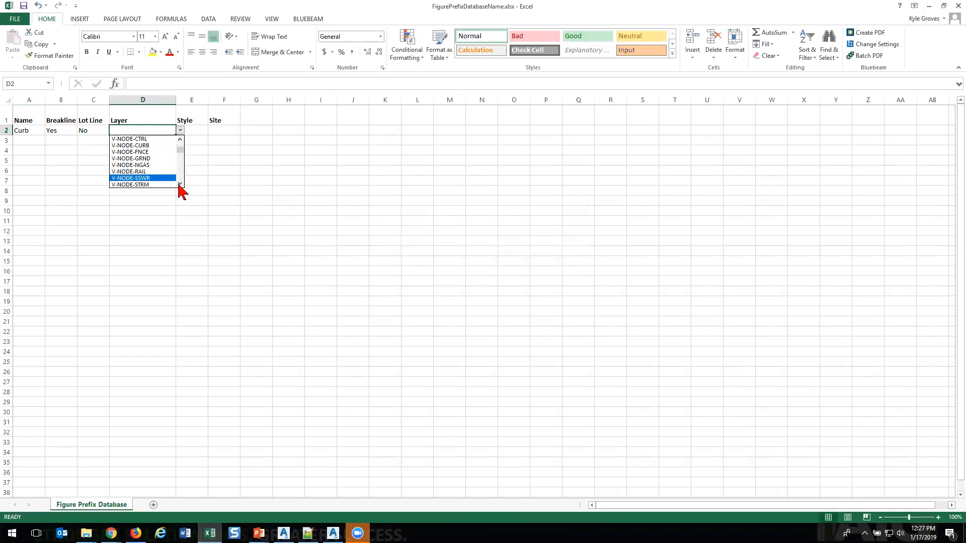
scroll(166, 161, down, 2)
click(155, 147)
Enter Test as the Curb row's style and <None> as its site.
click(200, 131)
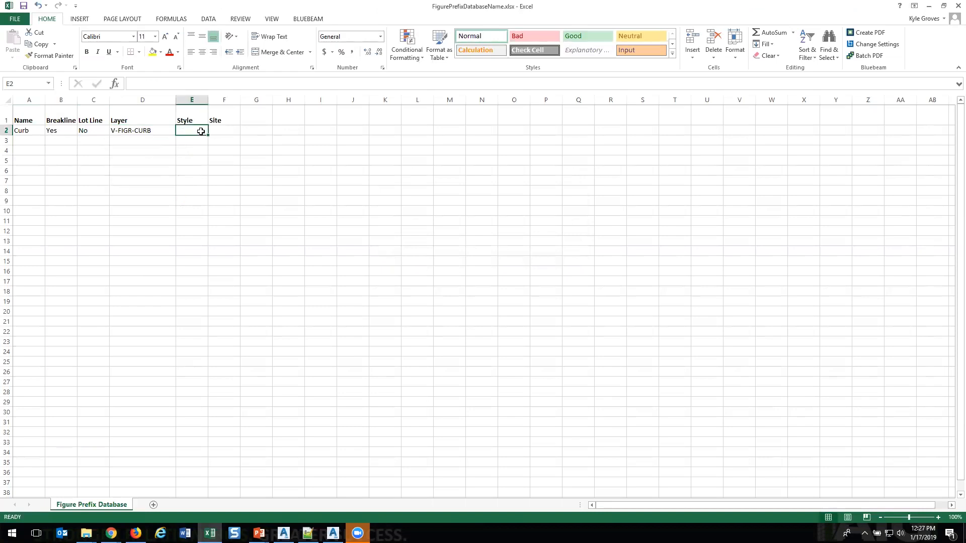
text(Test)
key(Tab)
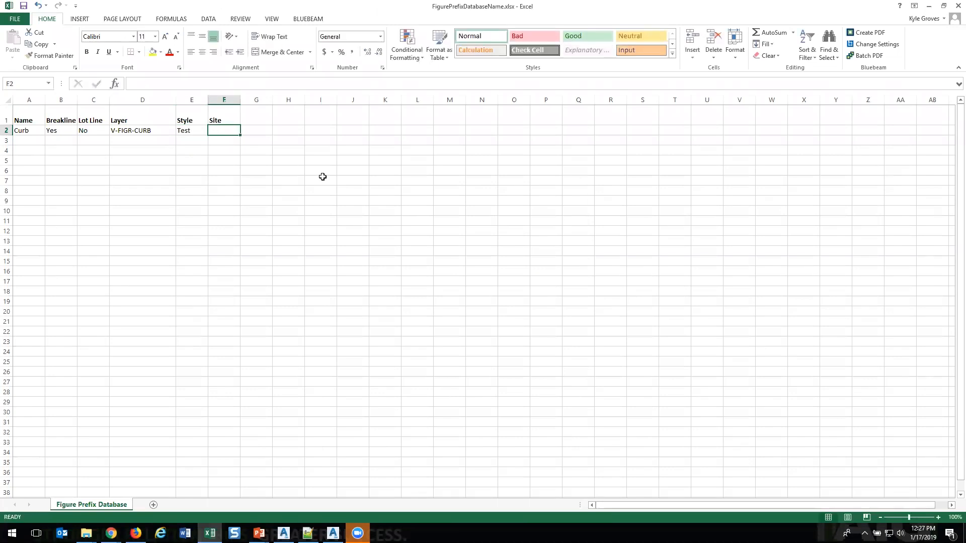
text(<None>')
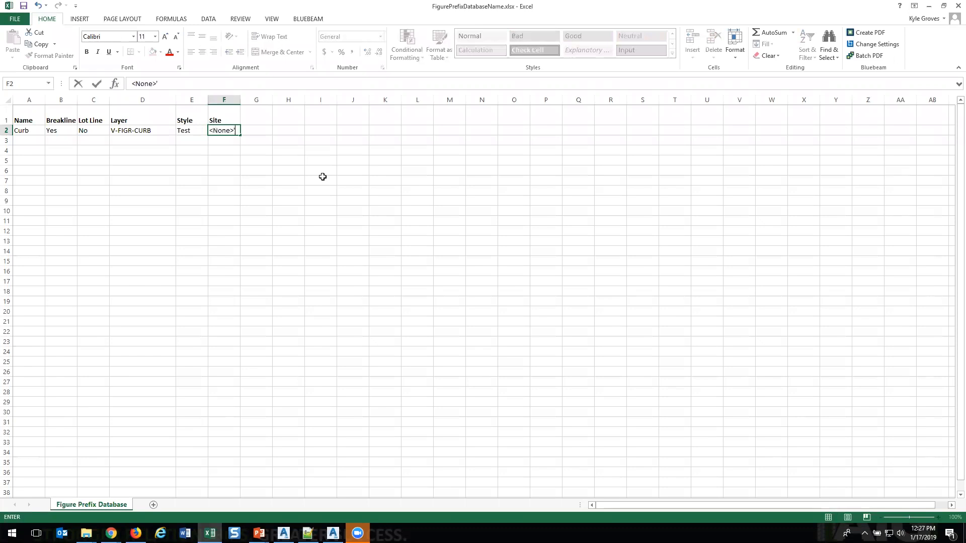
key(Return)
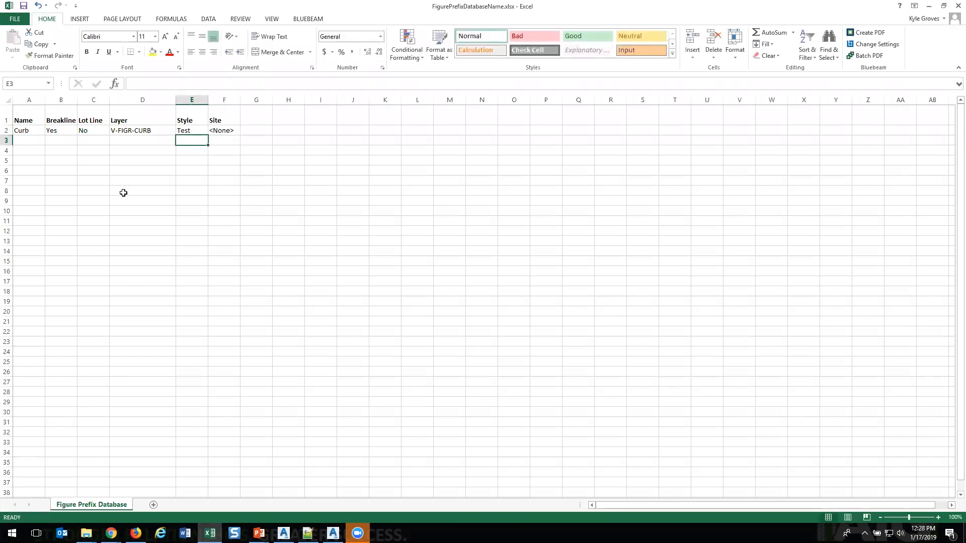
Switch to Drawing4 in Civil 3D, start Create/Edit Figure Prefix Database and load FigurePrefixDatabaseName.xlsx as its Excel file.
click(929, 6)
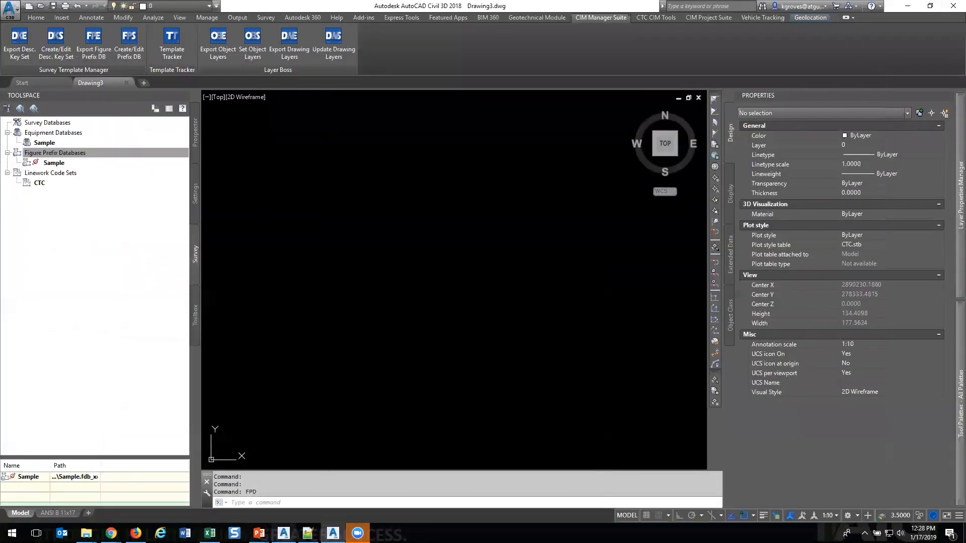
click(284, 533)
right_click(38, 141)
click(130, 43)
click(470, 244)
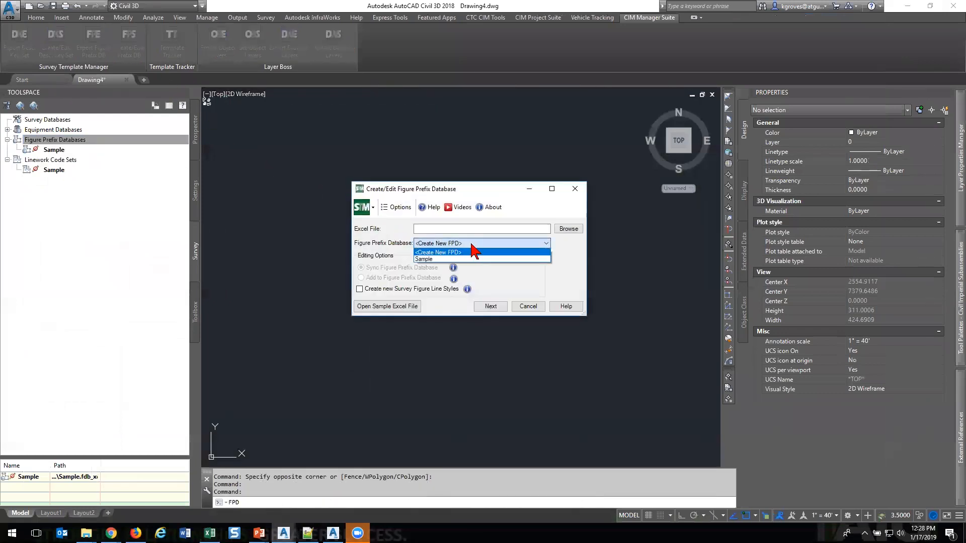
click(513, 252)
click(568, 229)
click(557, 321)
double_click(557, 321)
Target the Sample database with Add to Figure Prefix Database and Create new Survey Figure Line Styles, and proceed to the code preview.
click(478, 244)
click(457, 252)
click(455, 244)
click(442, 259)
click(397, 279)
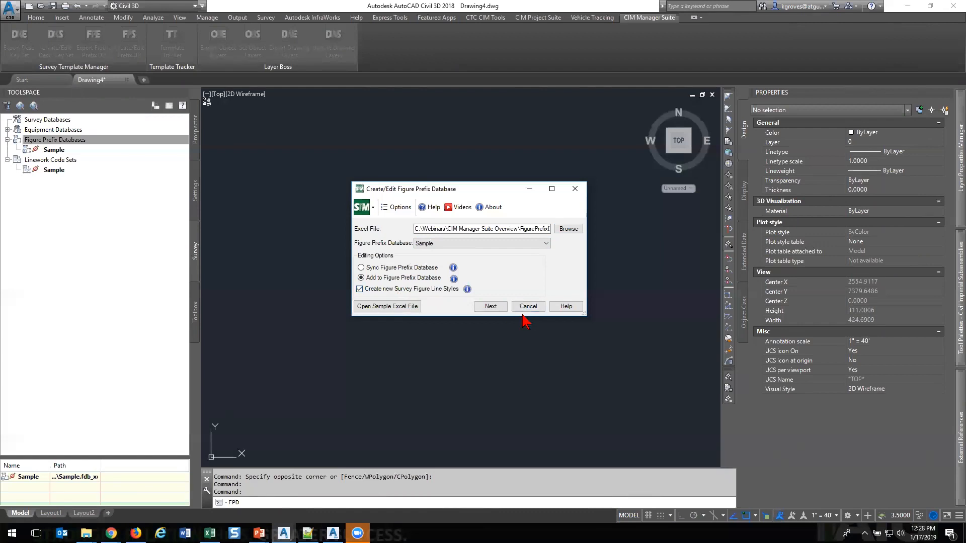
click(491, 308)
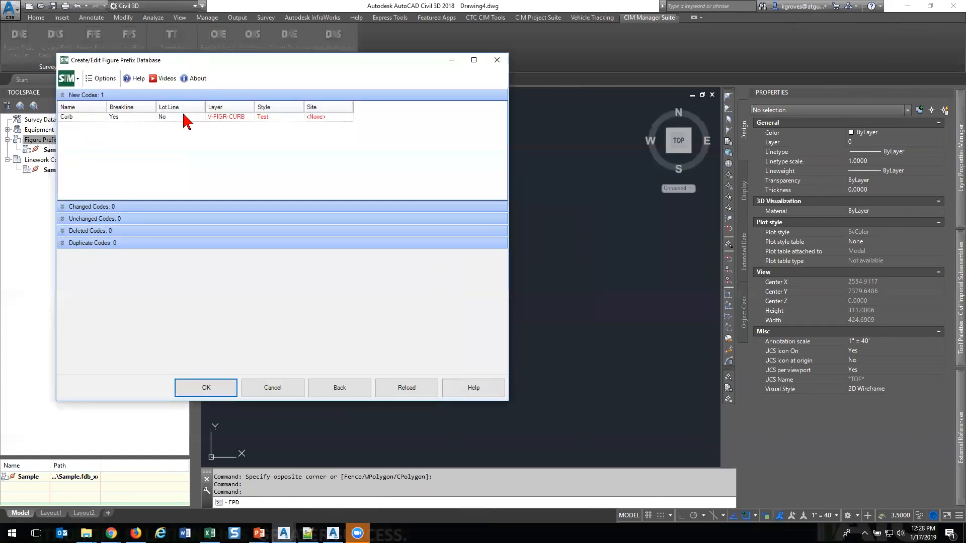
Check the new Curb code in the preview and try to write it to the Sample figure prefix database.
click(235, 117)
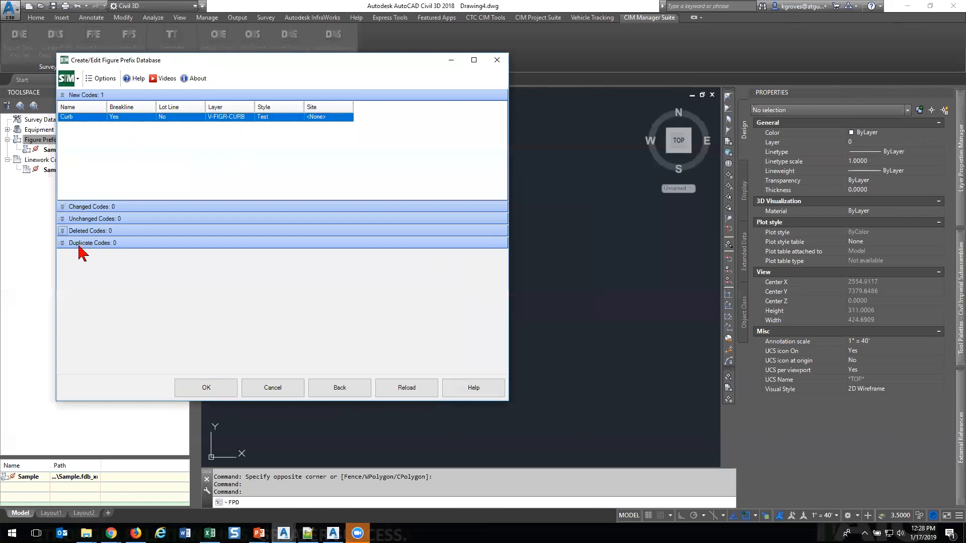
click(330, 391)
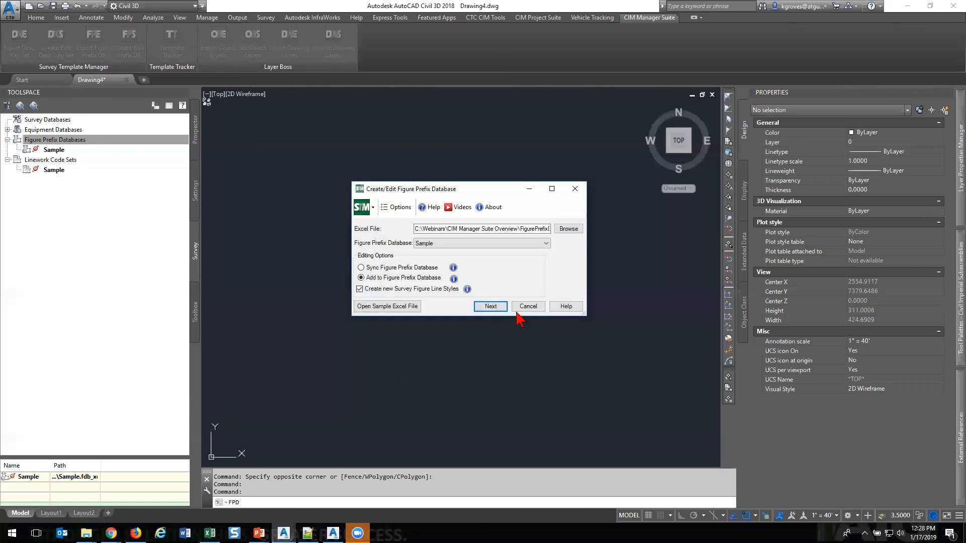
click(497, 306)
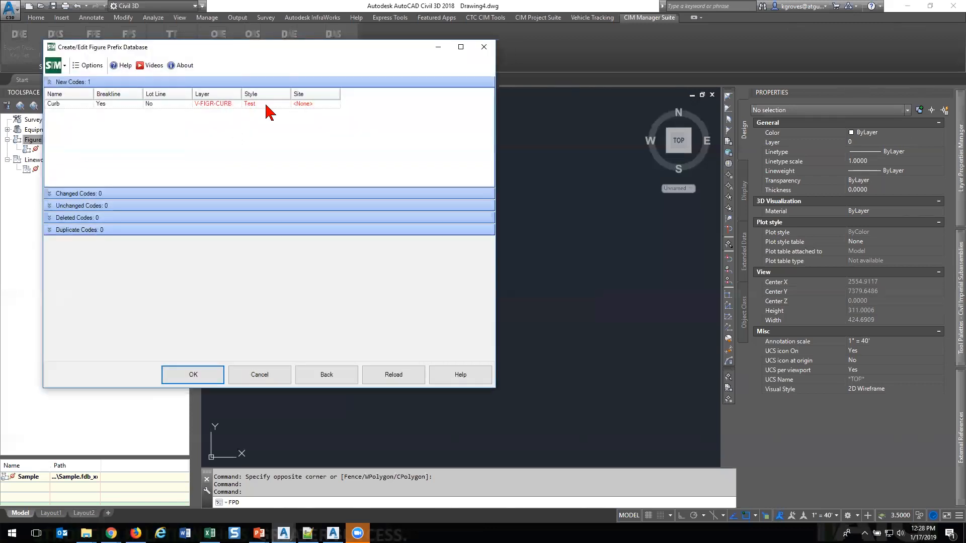
click(325, 104)
click(196, 376)
click(274, 255)
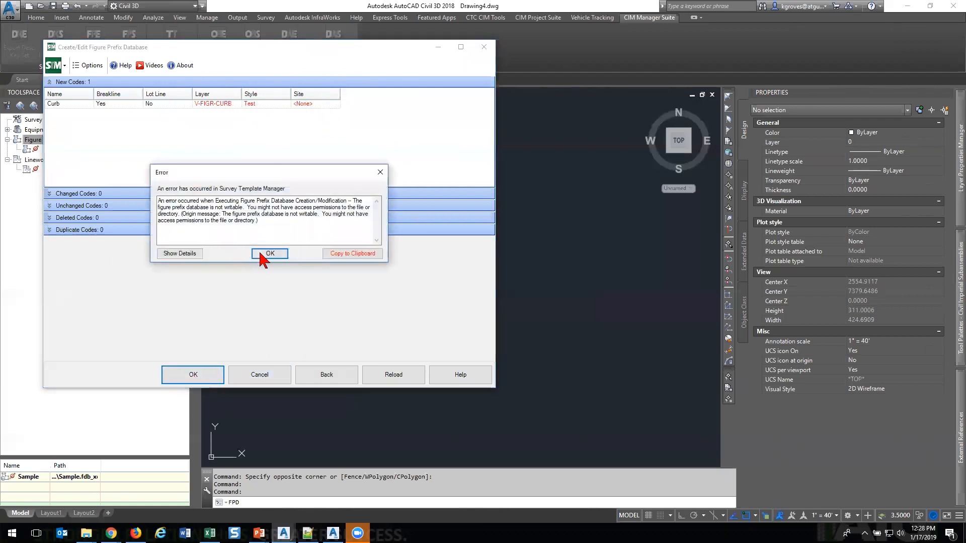
click(270, 254)
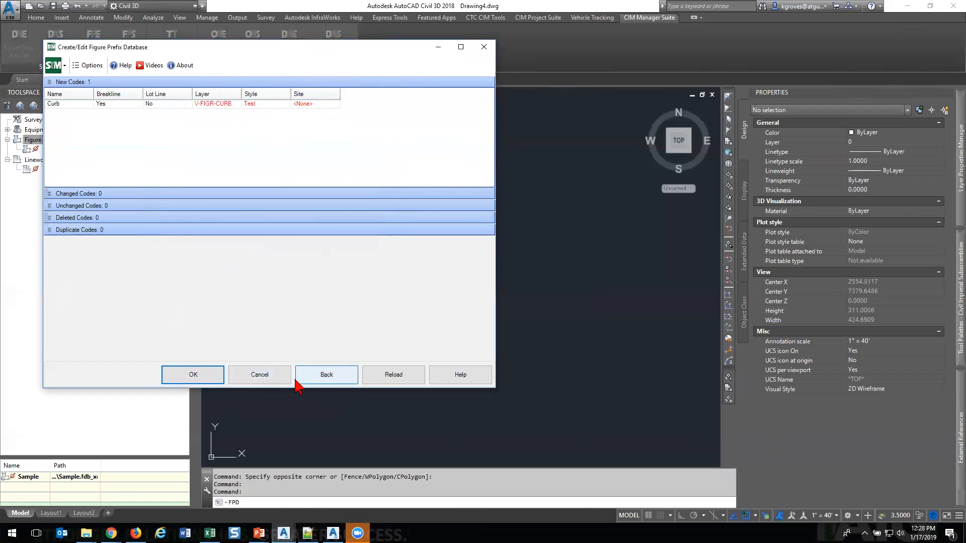
Return to the database setup and look for another Excel file in C:\CTC-CAD\2018.
click(326, 375)
click(569, 229)
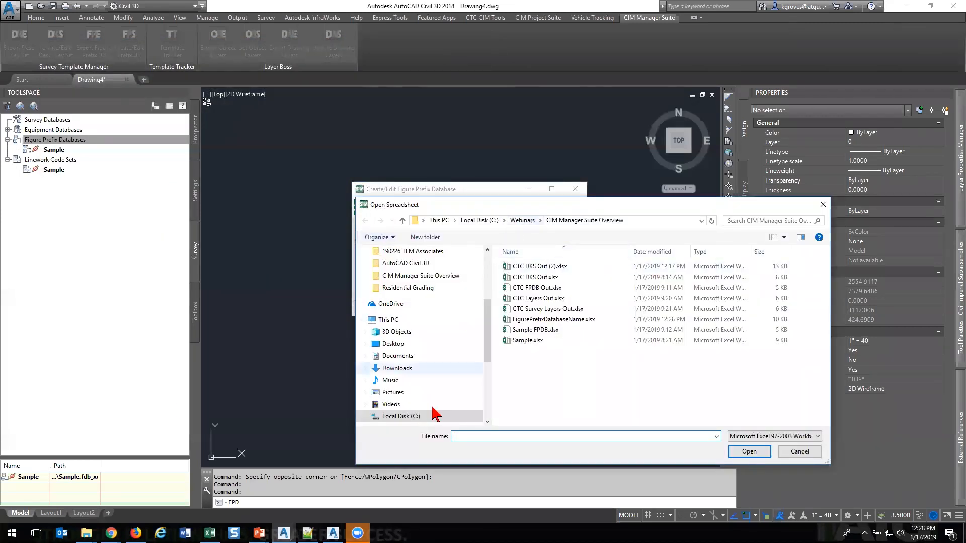
click(483, 222)
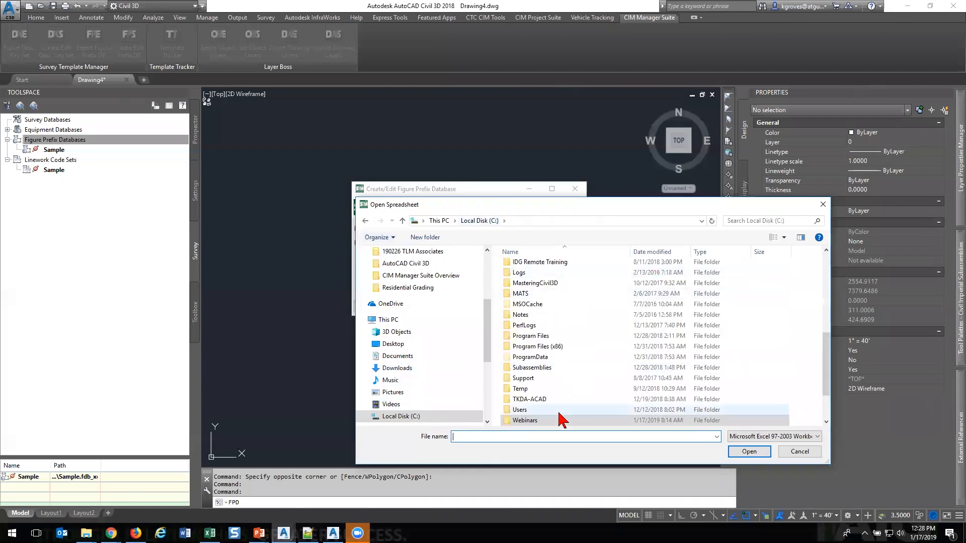
scroll(565, 381, up, 3)
scroll(537, 383, up, 1)
double_click(534, 359)
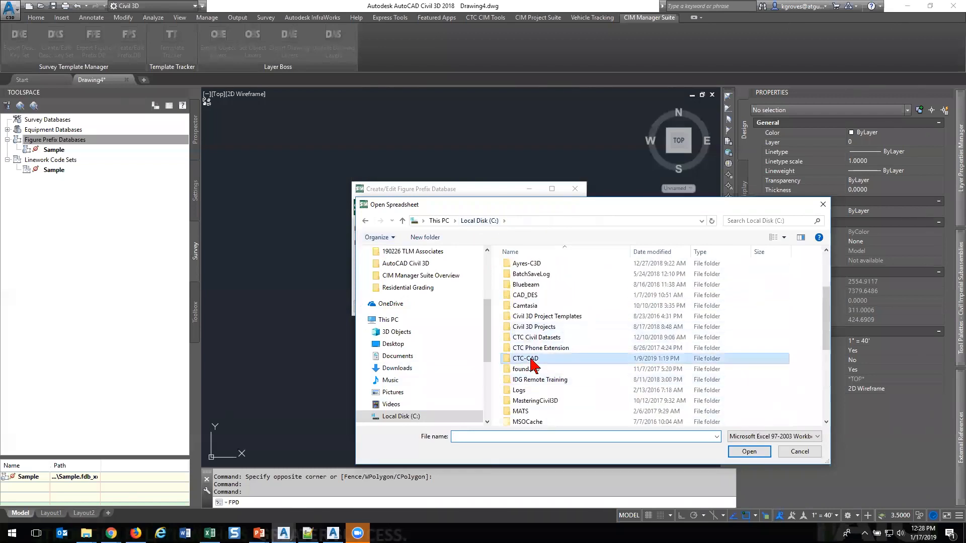
double_click(531, 301)
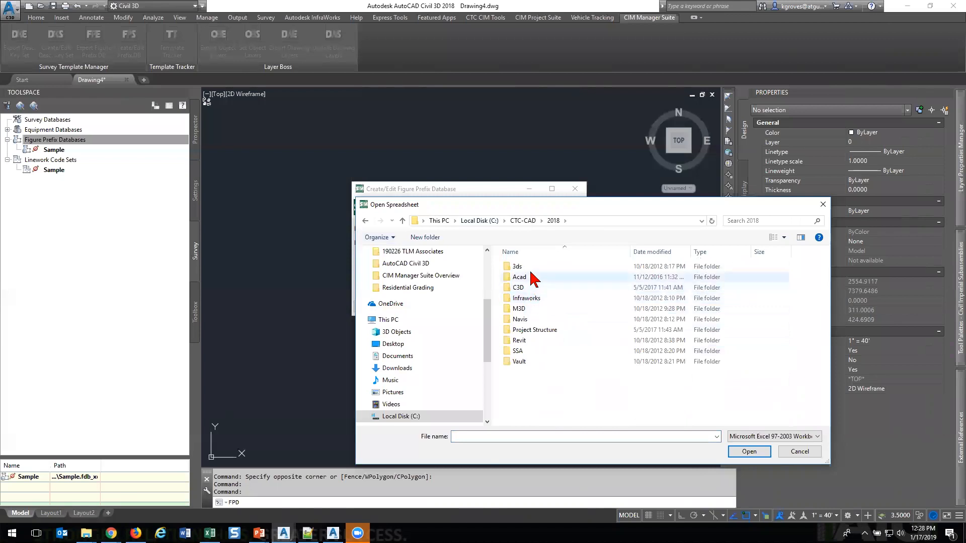
Load Sample.xlsx from C:\CTC Civil Datasets\AU2018\01 Survey Template Manager\Supporting Files as the Excel file.
click(479, 220)
scroll(537, 287, down, 3)
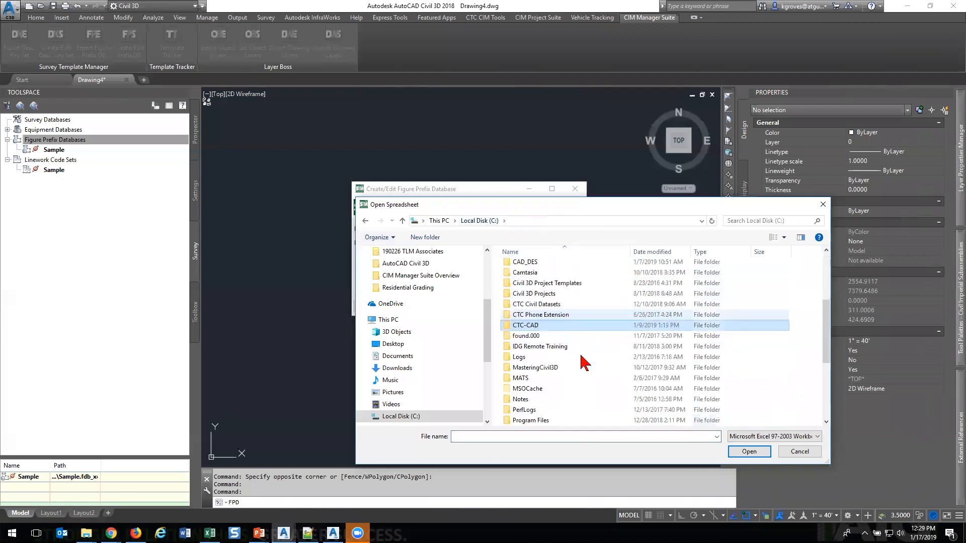
click(556, 305)
double_click(556, 305)
double_click(550, 289)
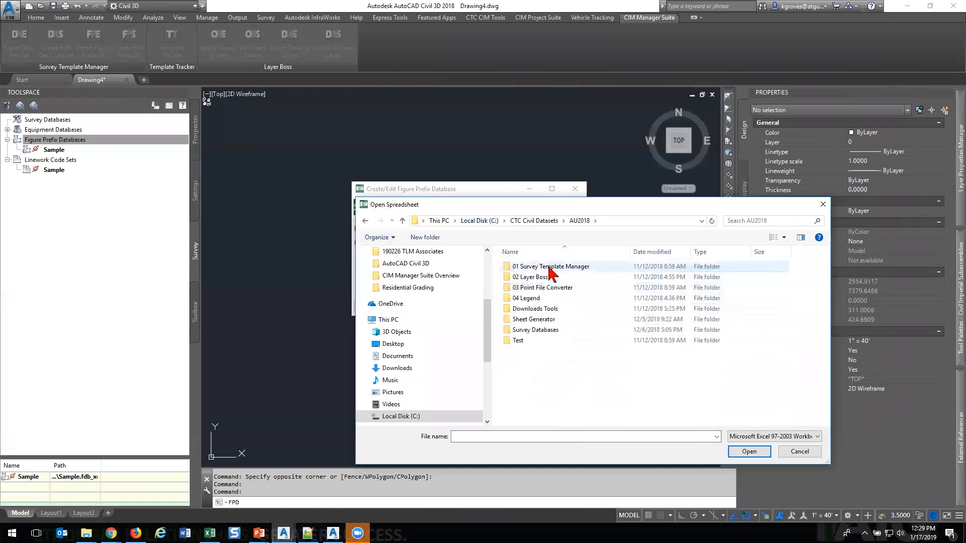
double_click(553, 267)
double_click(551, 267)
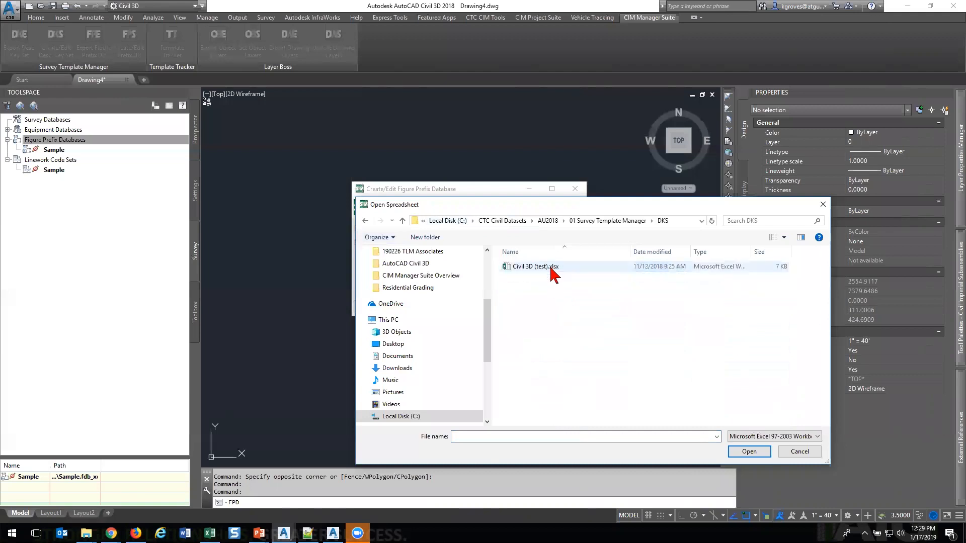
key(BackSpace)
double_click(537, 277)
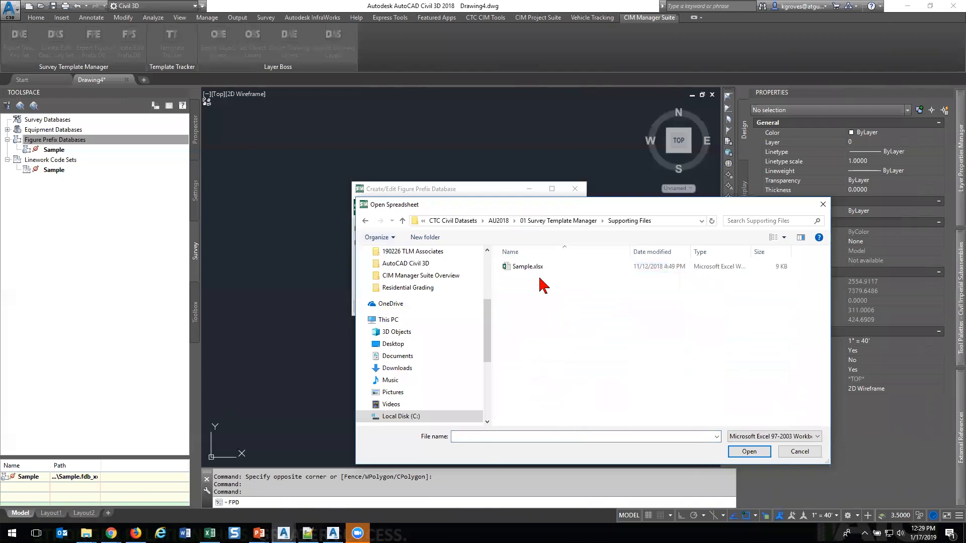
click(542, 269)
click(748, 452)
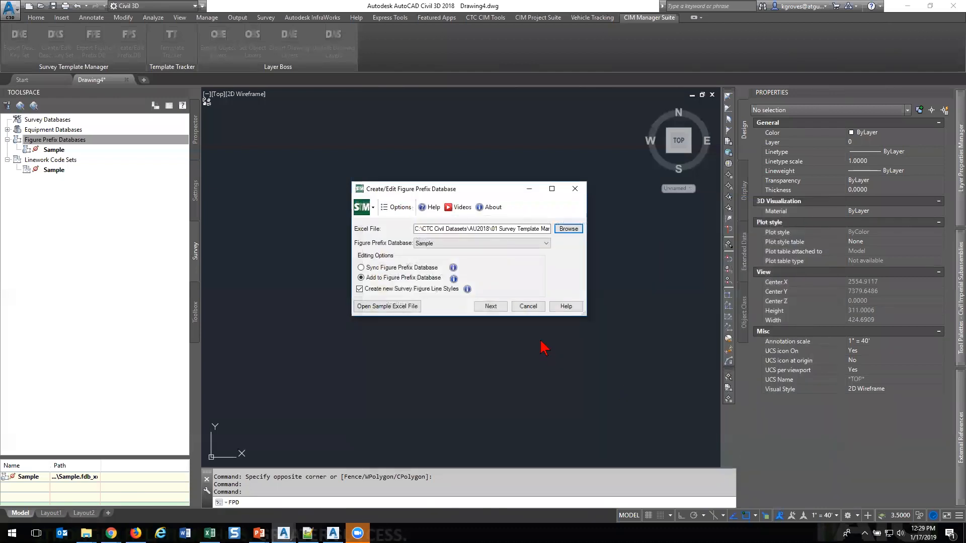
Proceed to the code preview and review the new figure codes read from Sample.xlsx.
click(490, 307)
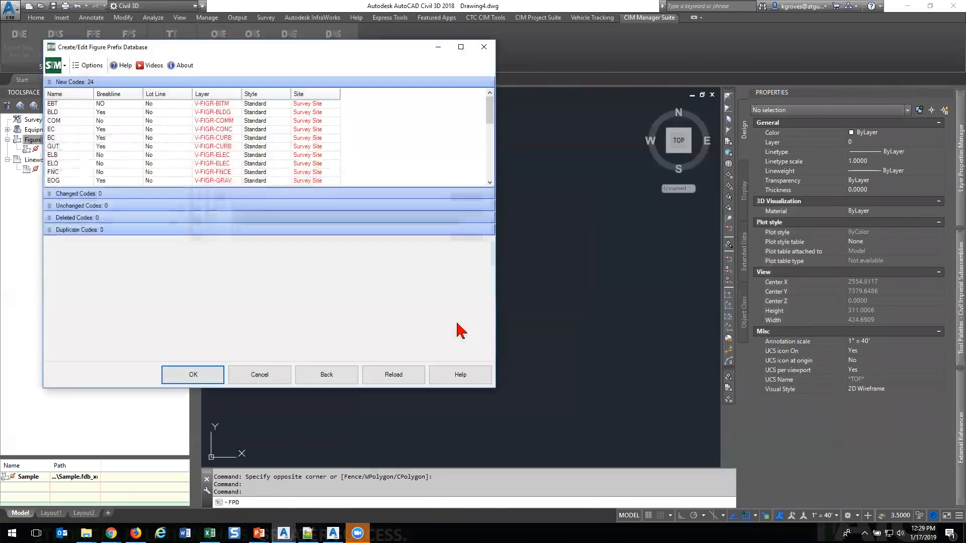
scroll(182, 137, down, 5)
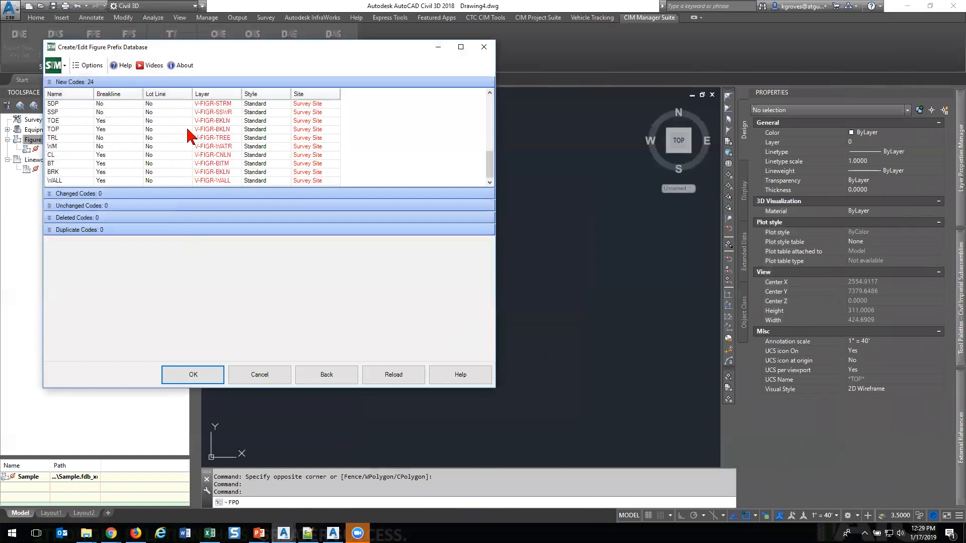
scroll(170, 177, up, 5)
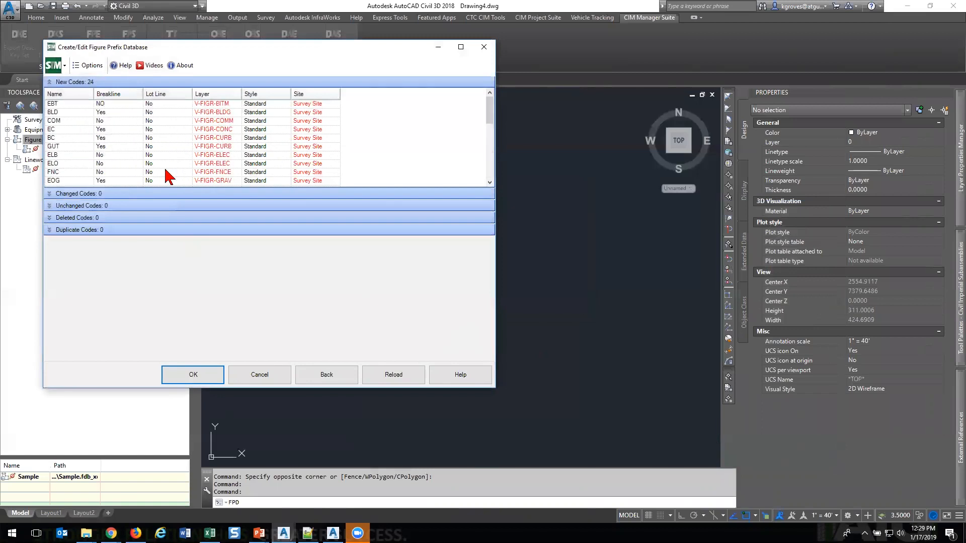
Try to write the new figure codes from Sample.xlsx to the Sample figure prefix database, and cancel the database edit.
click(204, 377)
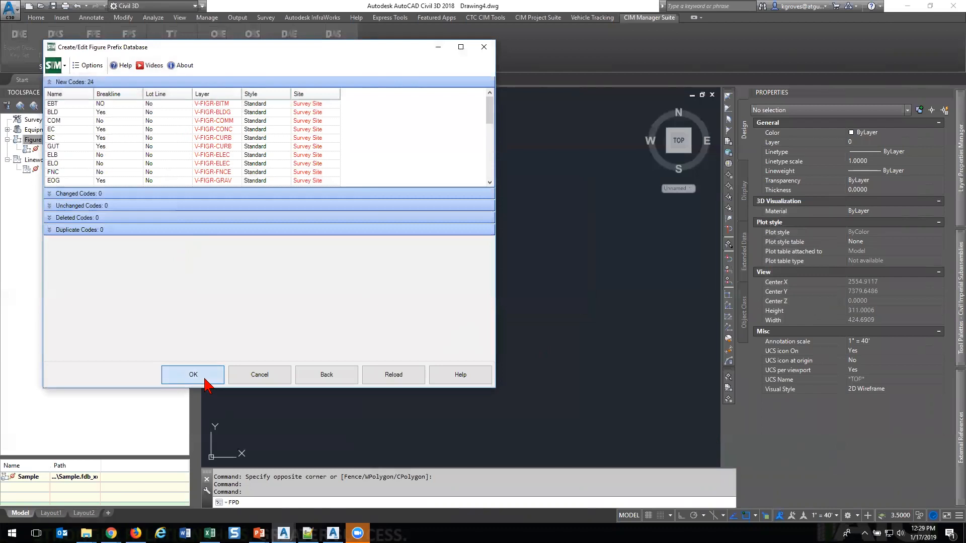
click(282, 255)
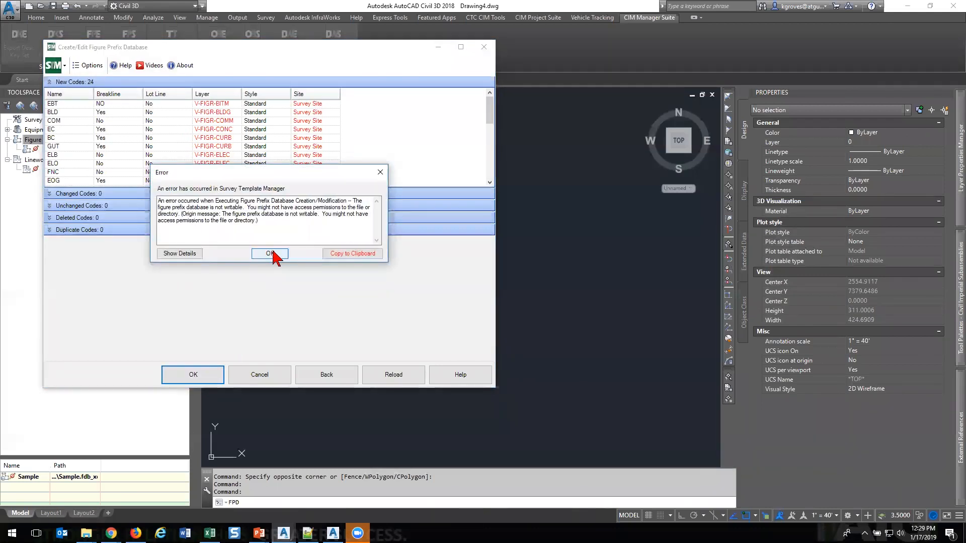
click(270, 253)
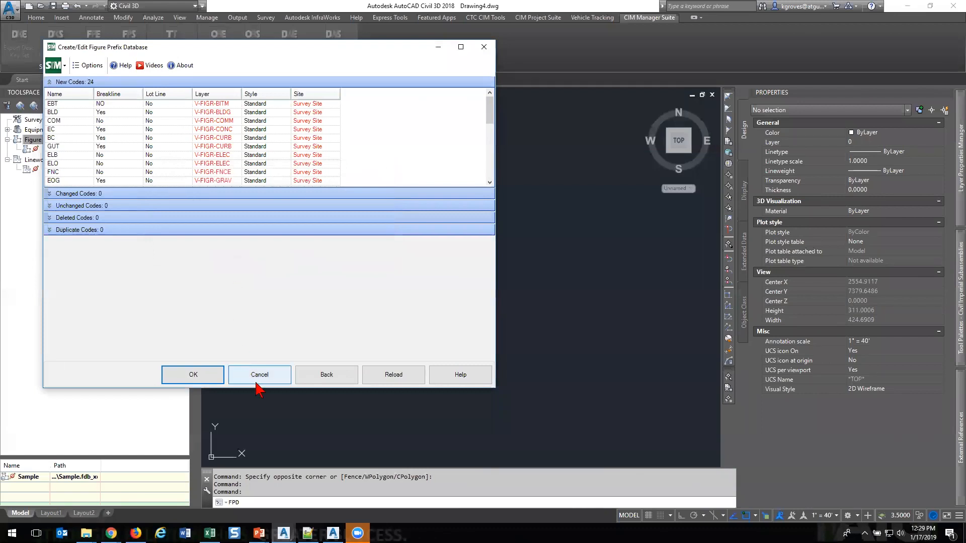
click(51, 81)
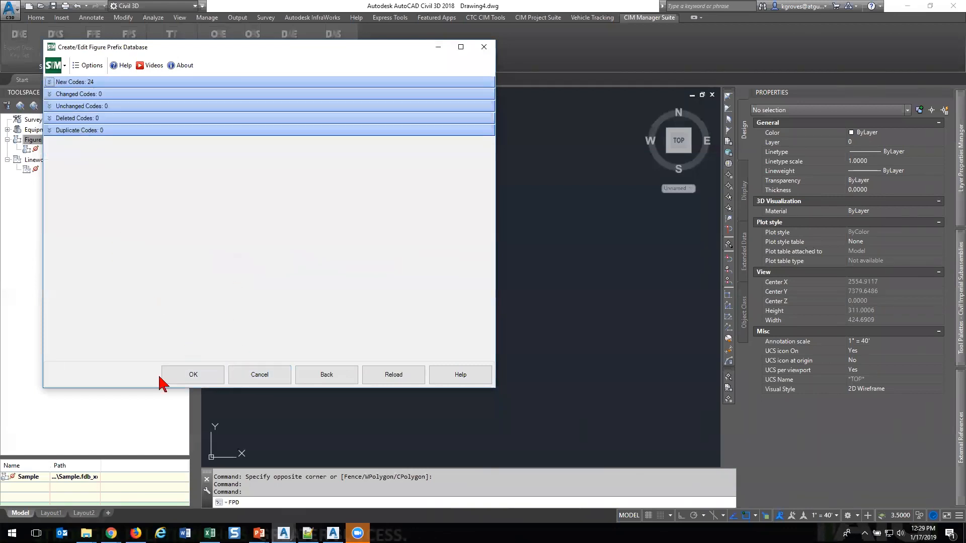
click(259, 375)
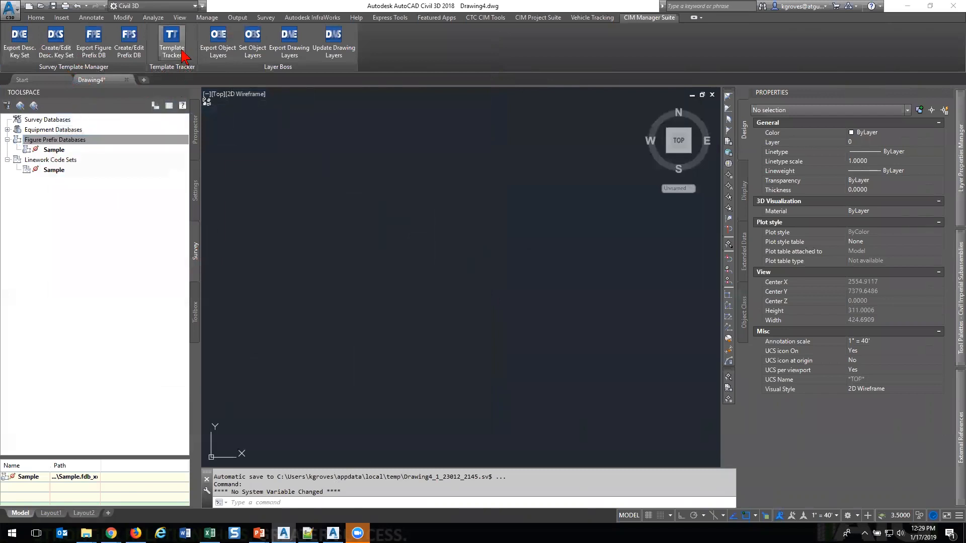
Use Template Tracker to view the style references of layer C-ANNO-TABL, close it, and look at the CIM Project Suite tools.
click(182, 56)
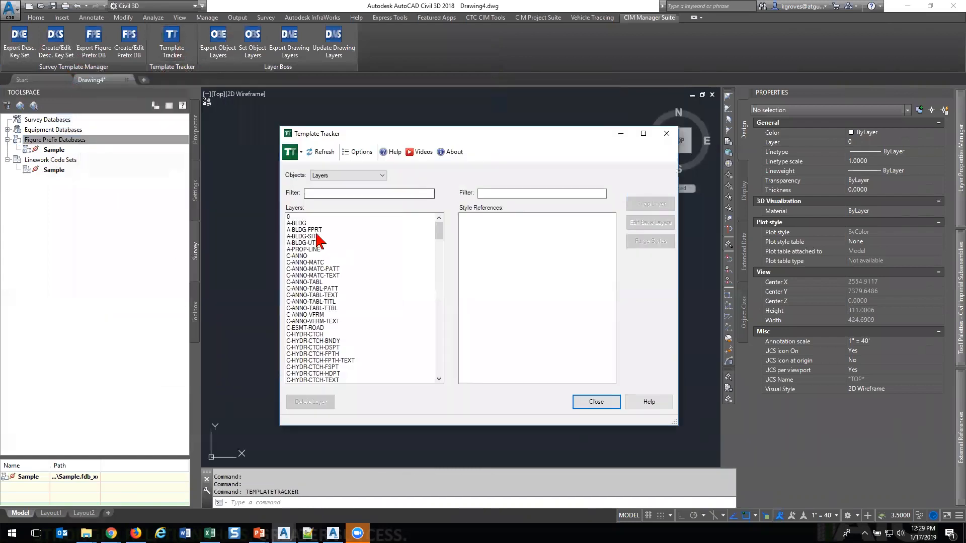
click(309, 283)
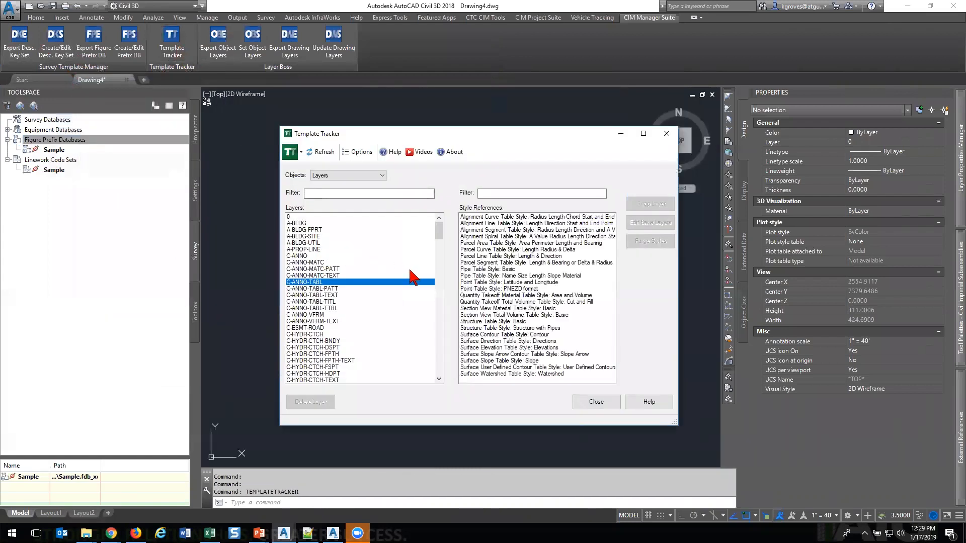
click(667, 133)
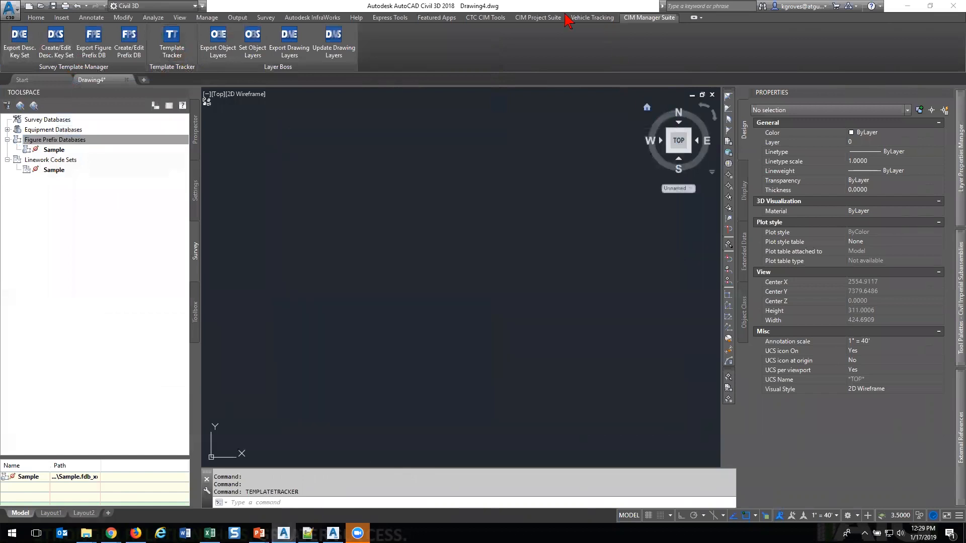
click(545, 18)
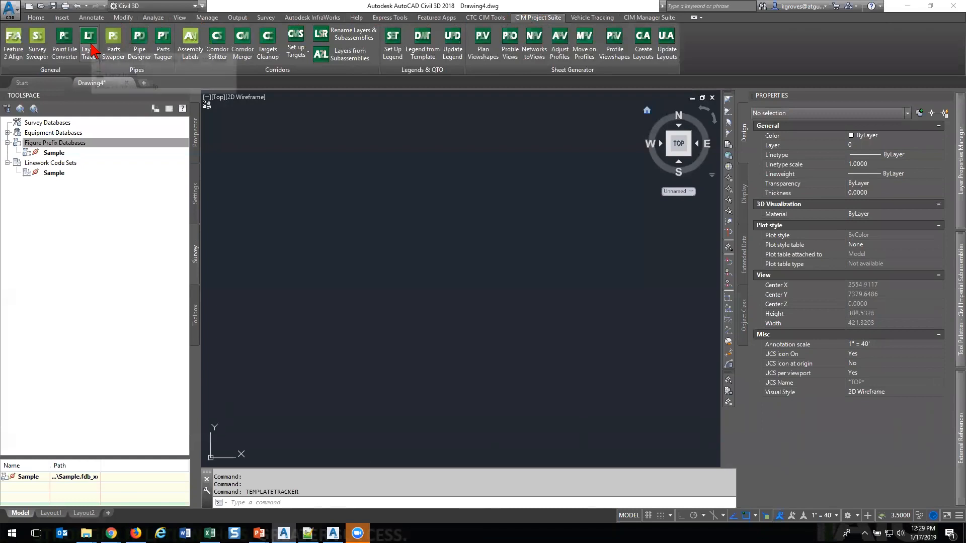
In Template Tracker, swap the layer of both Catchment Area Label styles on C-HYDR-TEXT to C-PROP-LOTS.
click(648, 18)
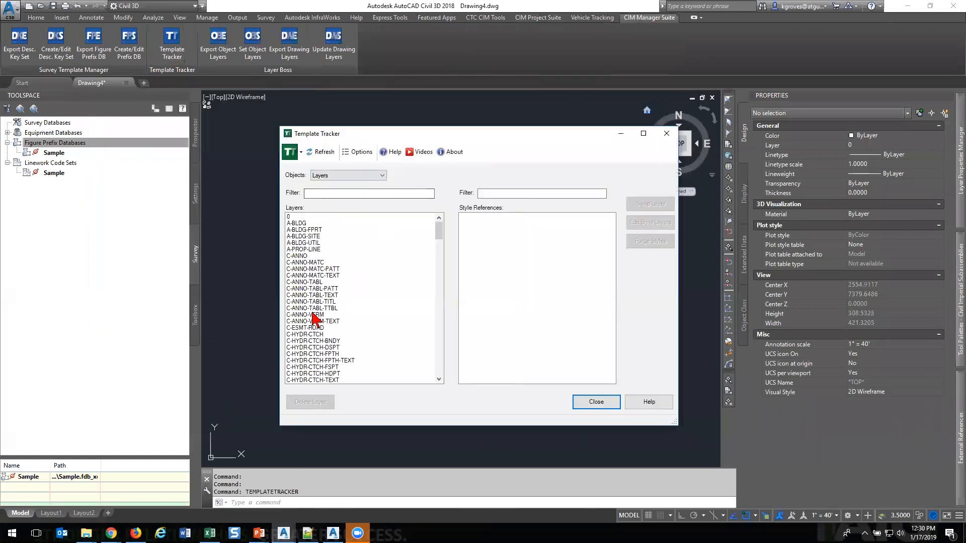
click(305, 256)
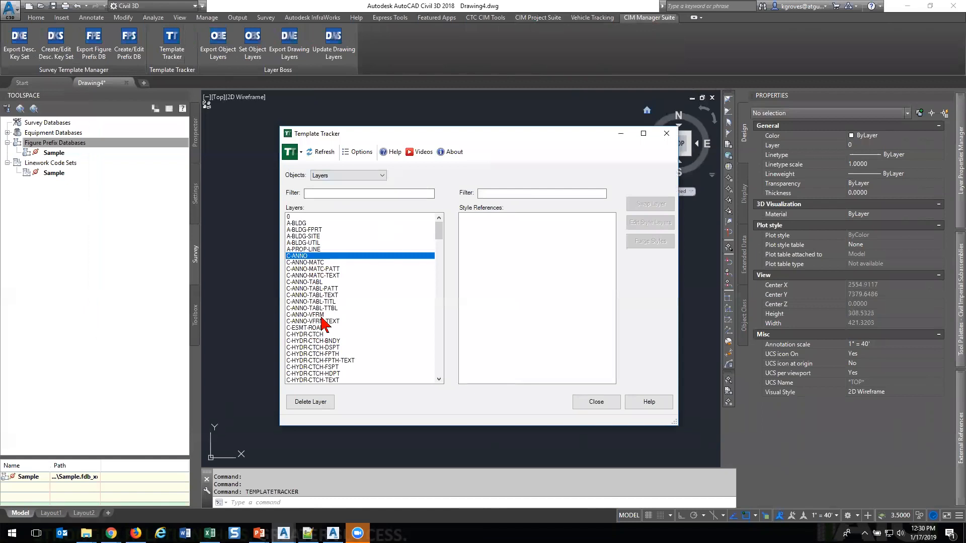
scroll(321, 319, down, 5)
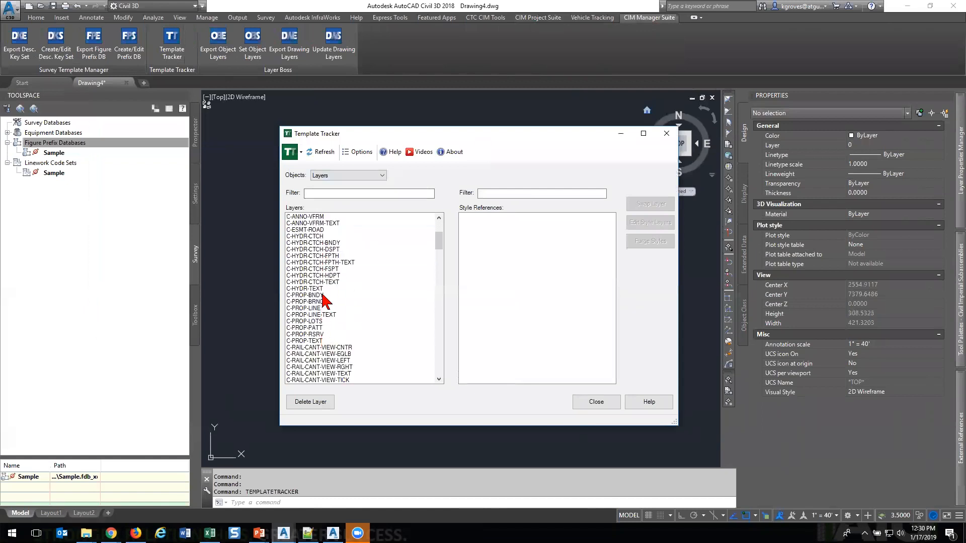
click(322, 289)
click(521, 217)
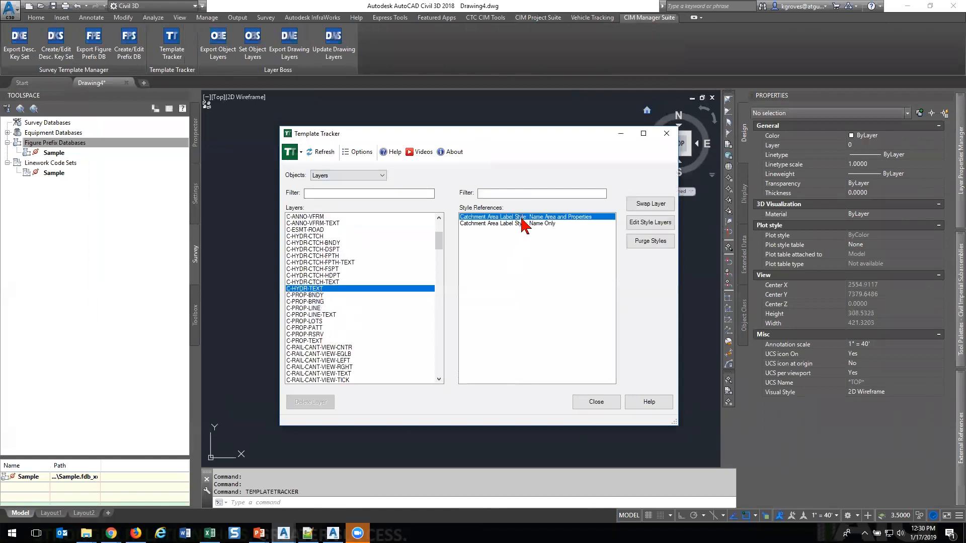
key(Caps_Lock)
shift+click(523, 223)
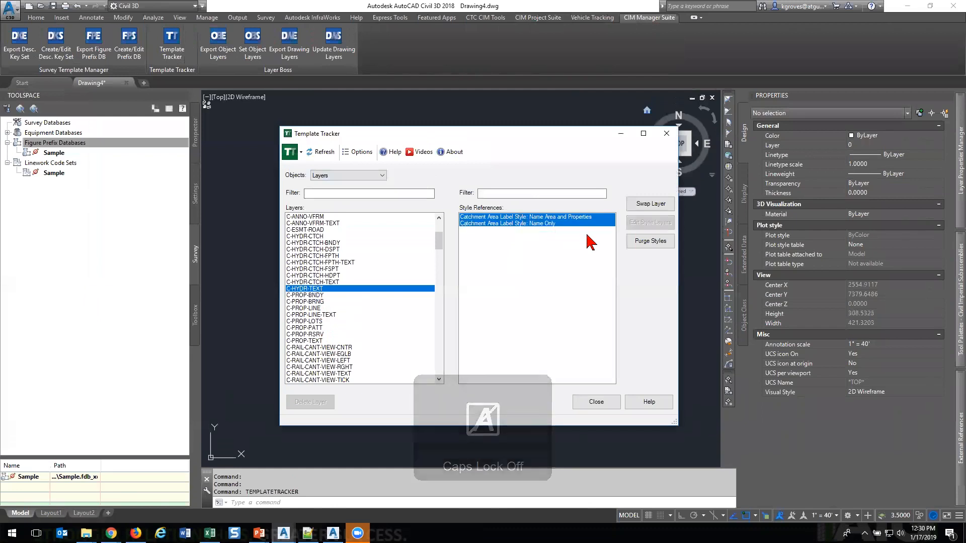
click(651, 204)
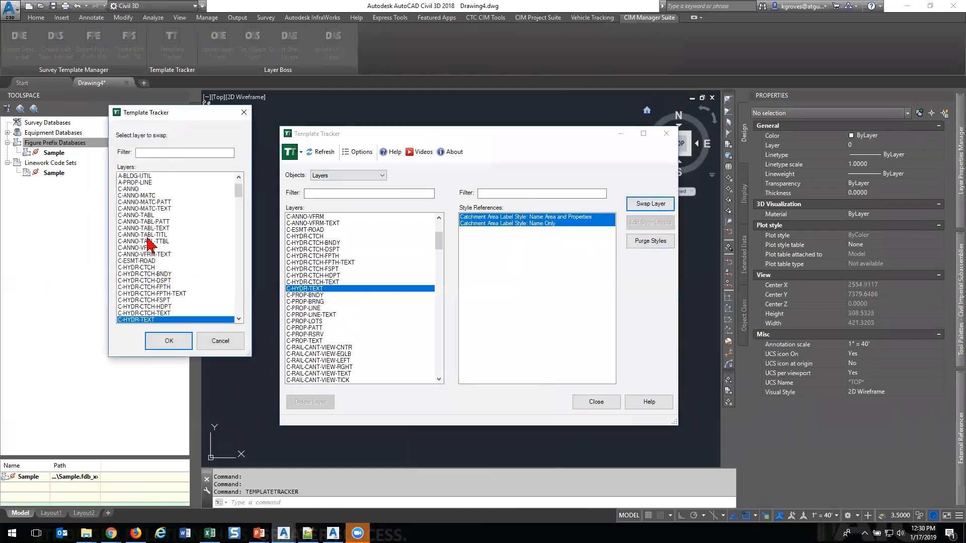
scroll(152, 267, down, 5)
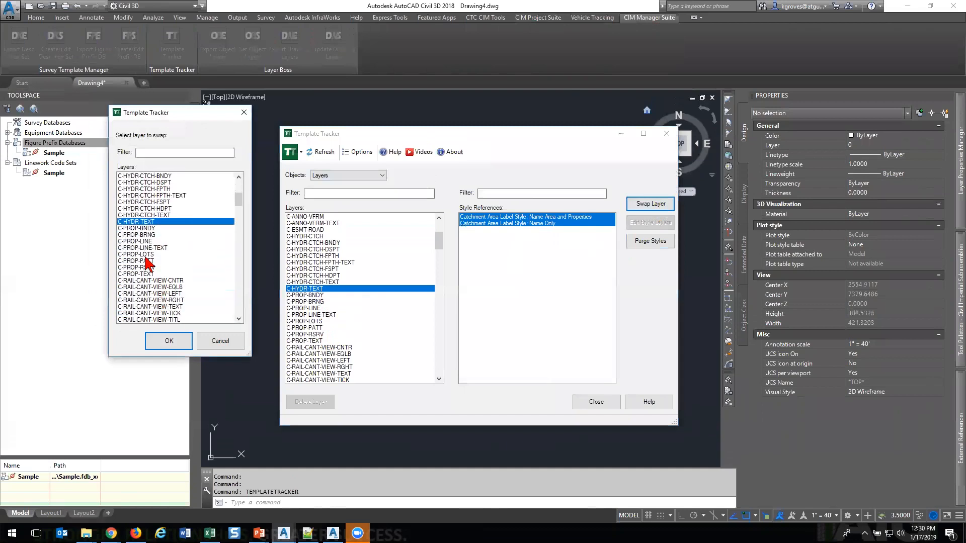
click(155, 254)
click(176, 341)
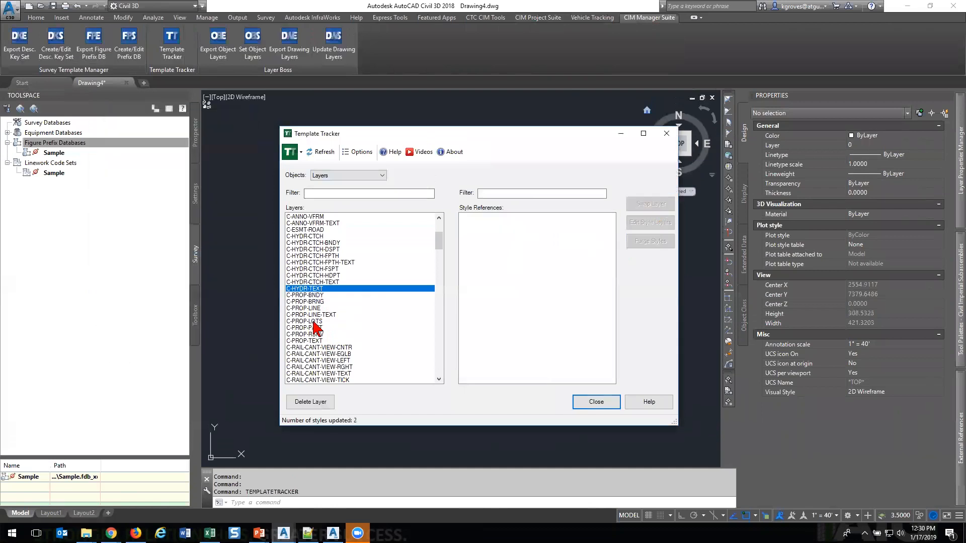
Check the style references of layer C-PROP-LOTS for the two swapped Catchment Area Label styles.
click(313, 322)
click(542, 216)
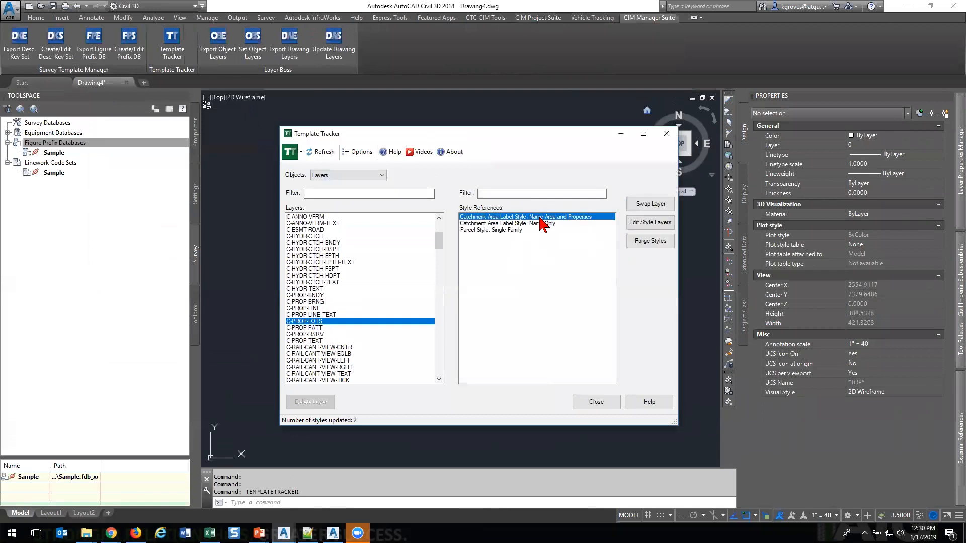
shift+click(543, 224)
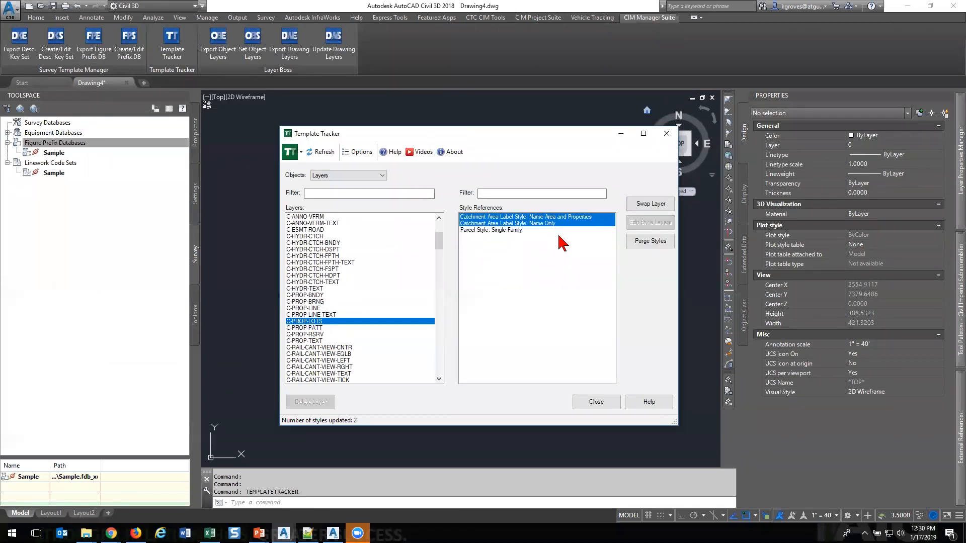
Check that layer C-HYDR-TEXT has no style references, delete it, and close Template Tracker.
click(307, 289)
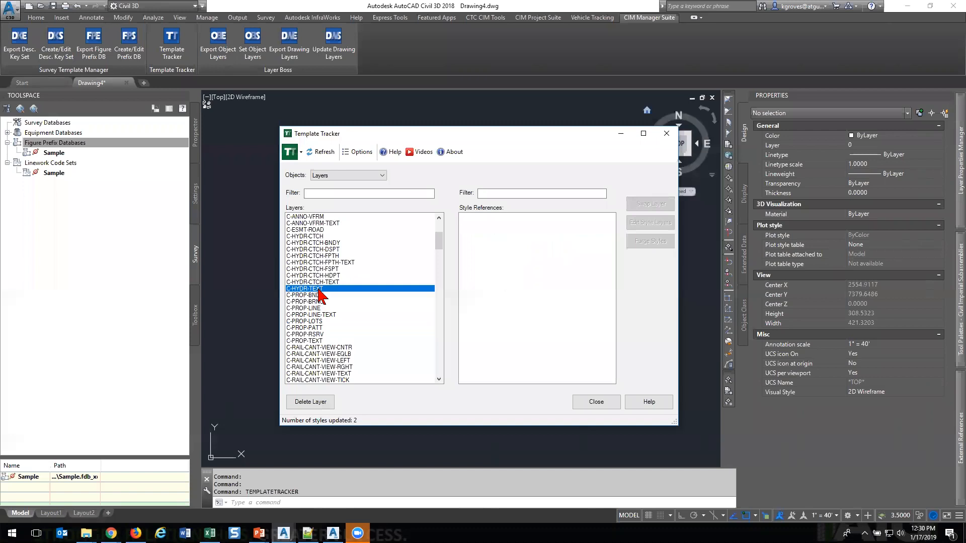
click(522, 238)
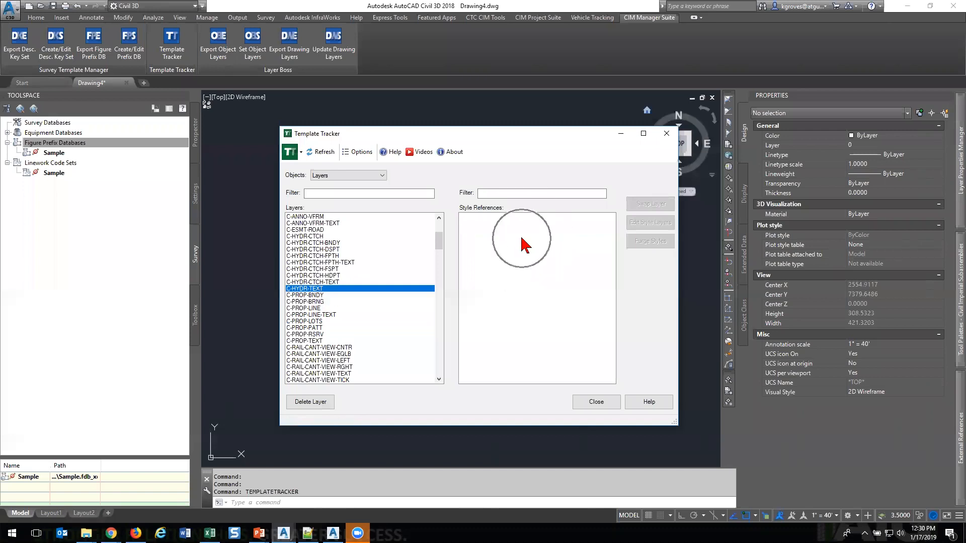
click(320, 405)
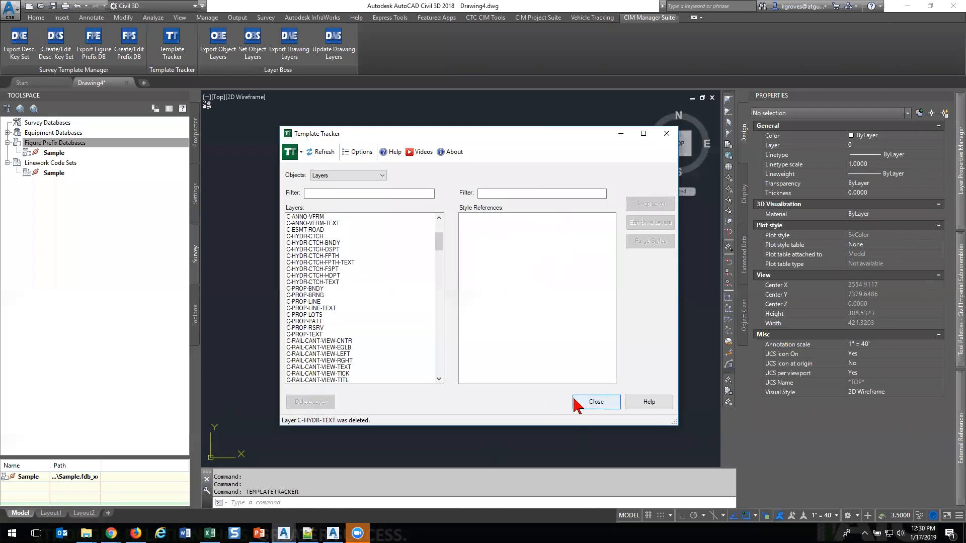
click(596, 402)
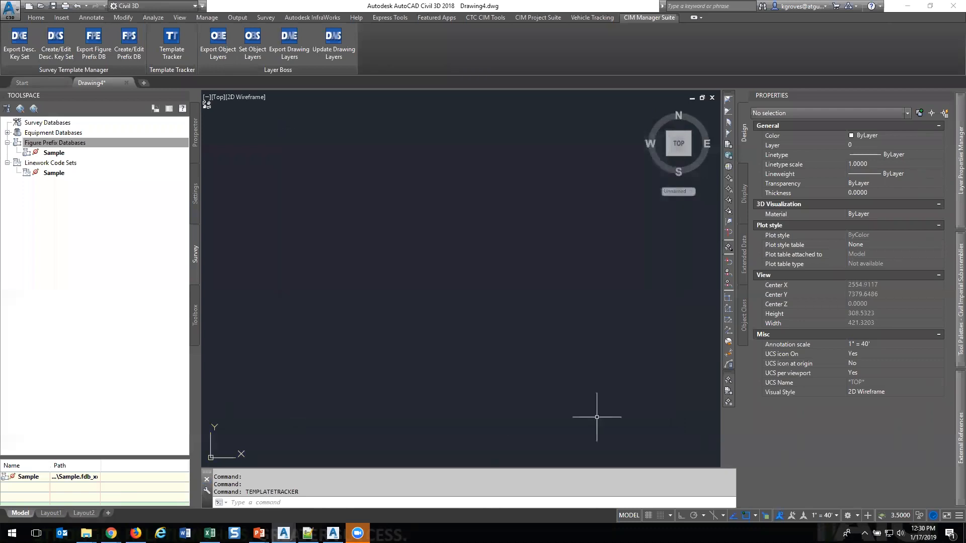
Reopen Template Tracker for text styles and review the references of Annotative, DynamicDimensions, S4 and SHR.
click(171, 46)
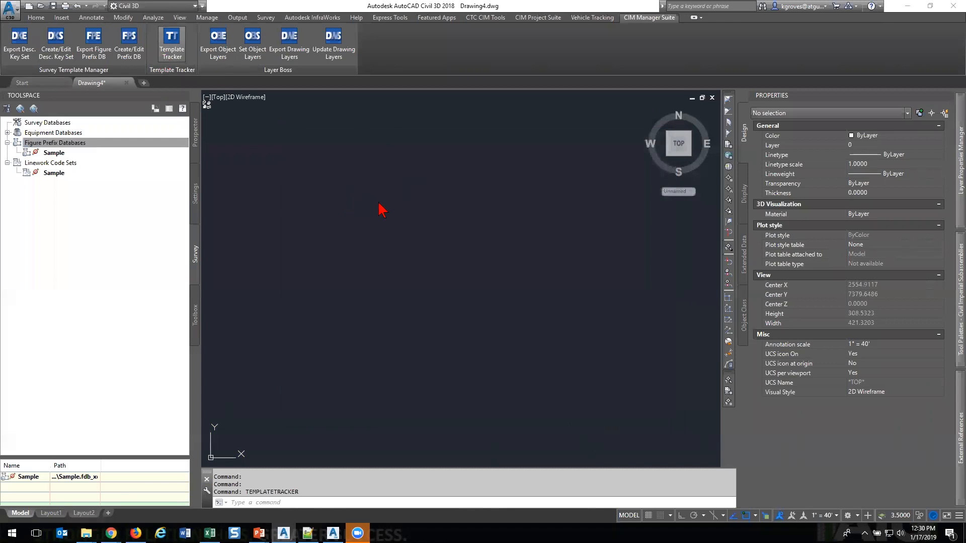
click(370, 176)
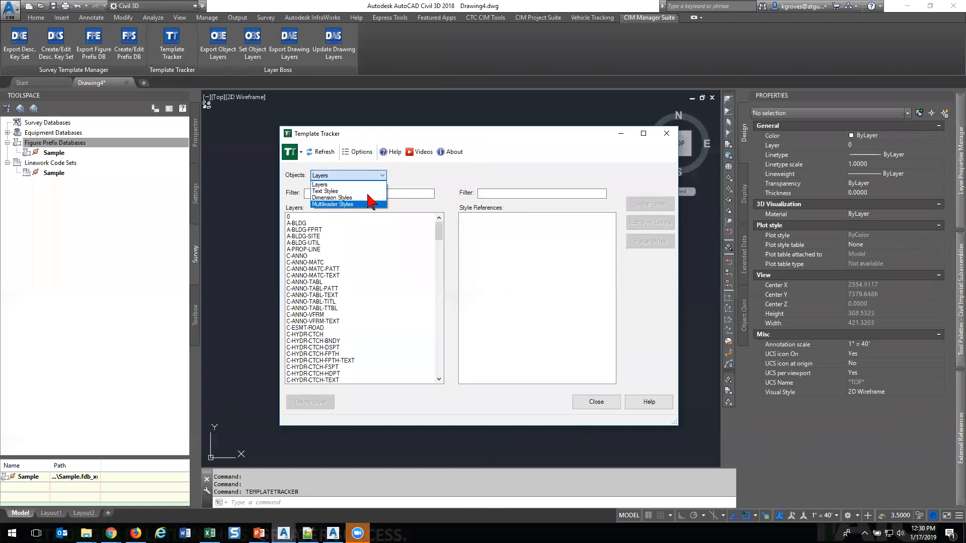
click(371, 191)
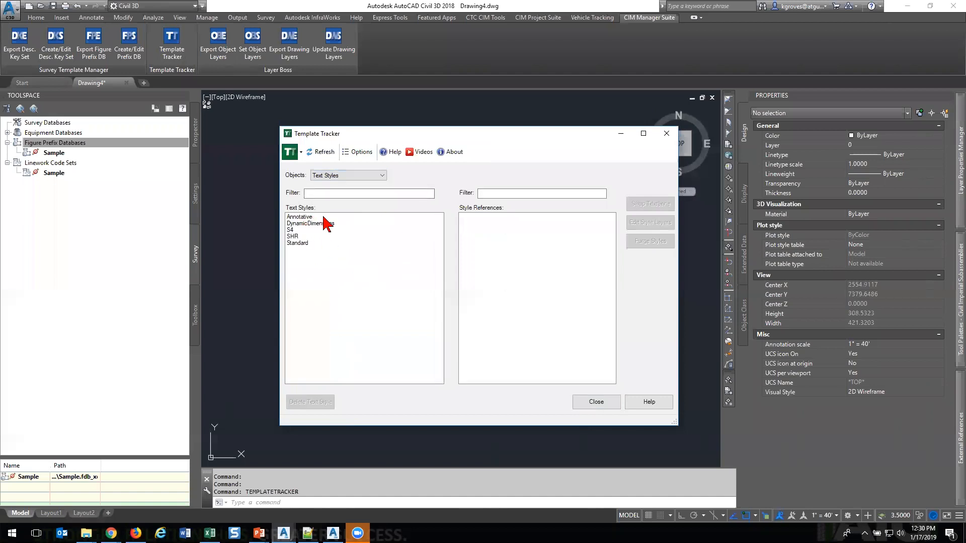
click(323, 217)
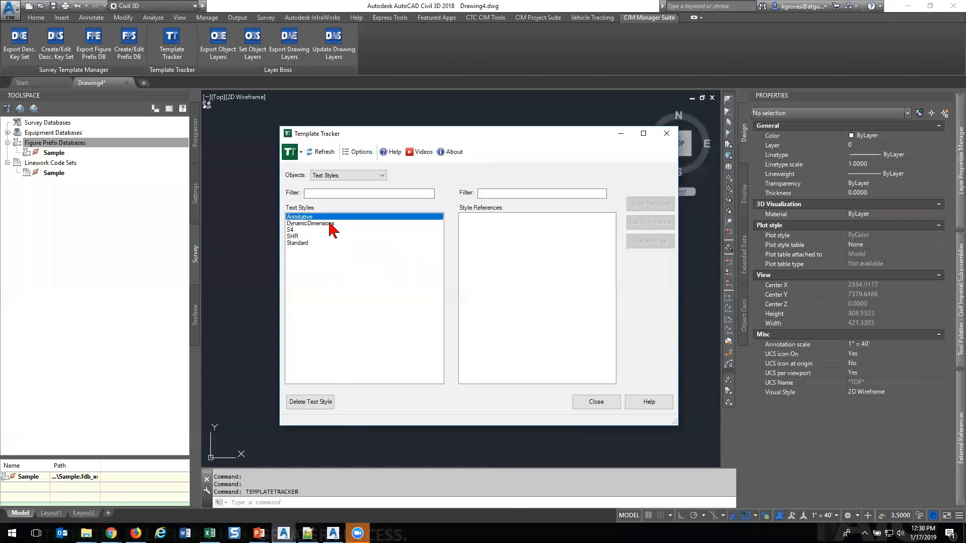
click(330, 224)
click(314, 230)
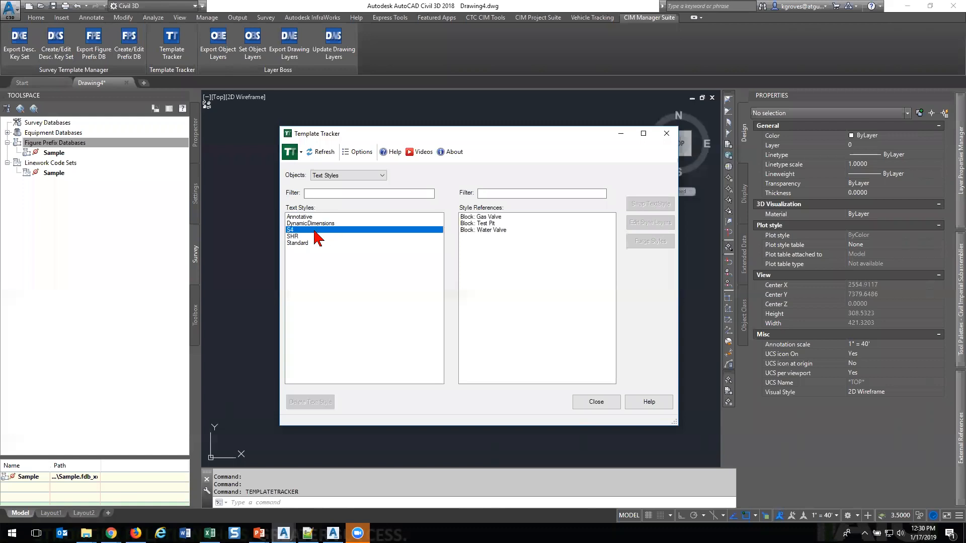
click(301, 237)
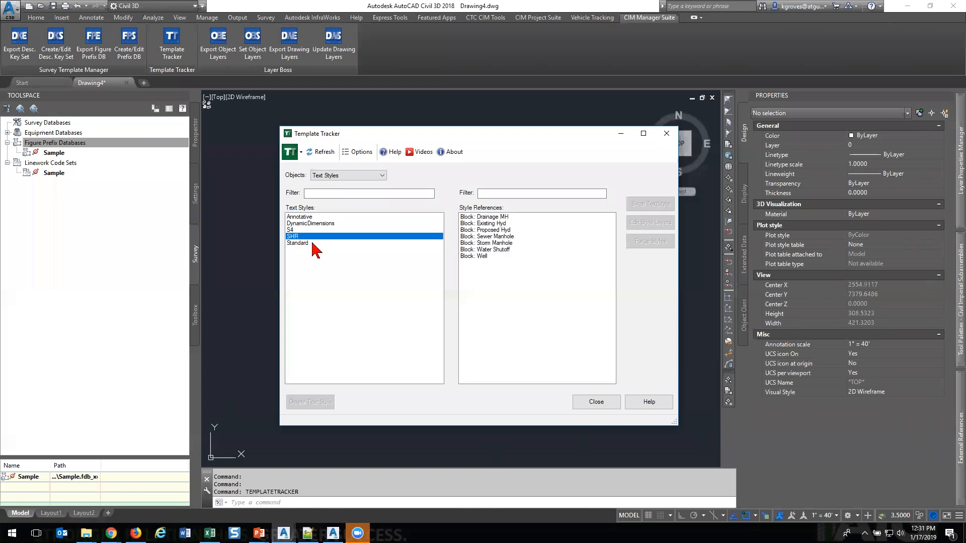
Swap the text style of every style reference under Standard to Annotative and check the references of Annotative.
click(313, 244)
scroll(556, 328, down, 6)
click(536, 323)
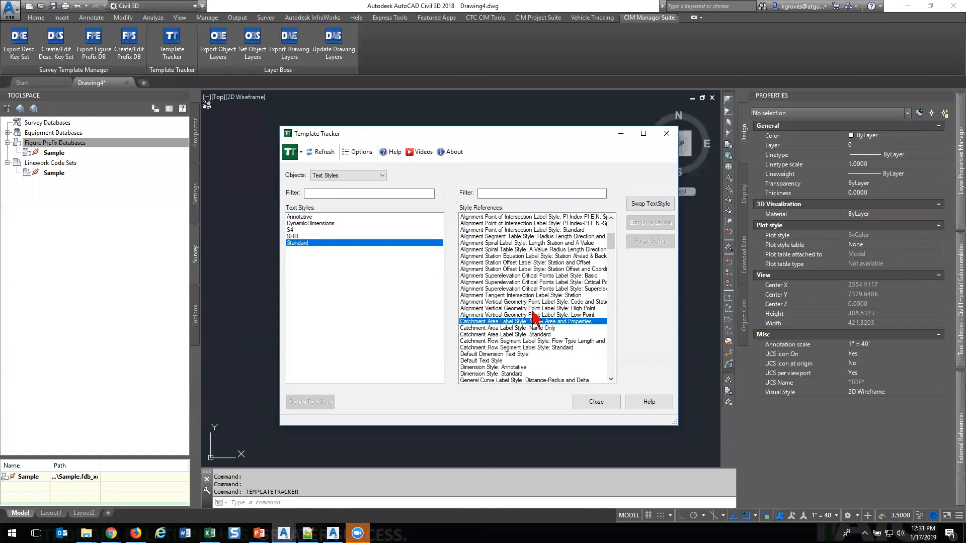
key(Home)
scroll(514, 377, down, 4)
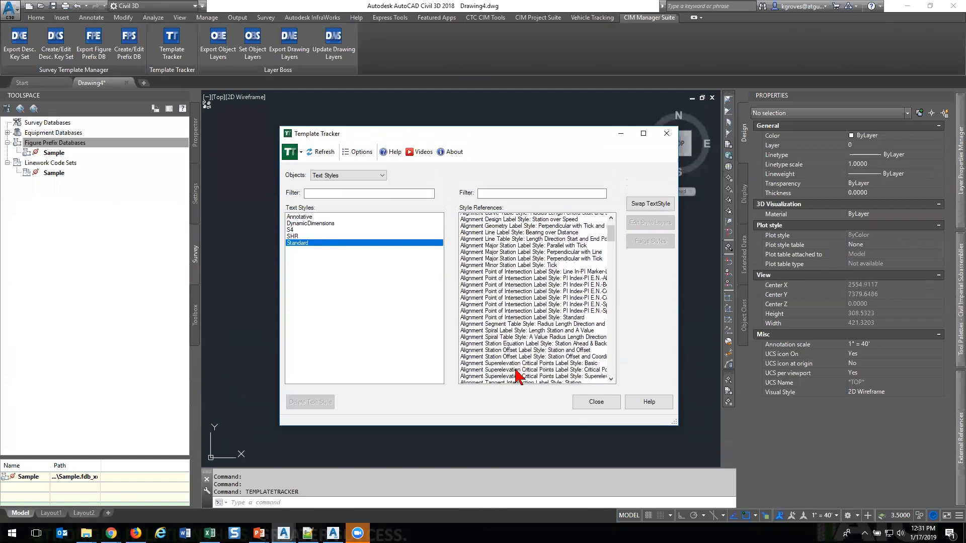
drag(611, 247, 610, 385)
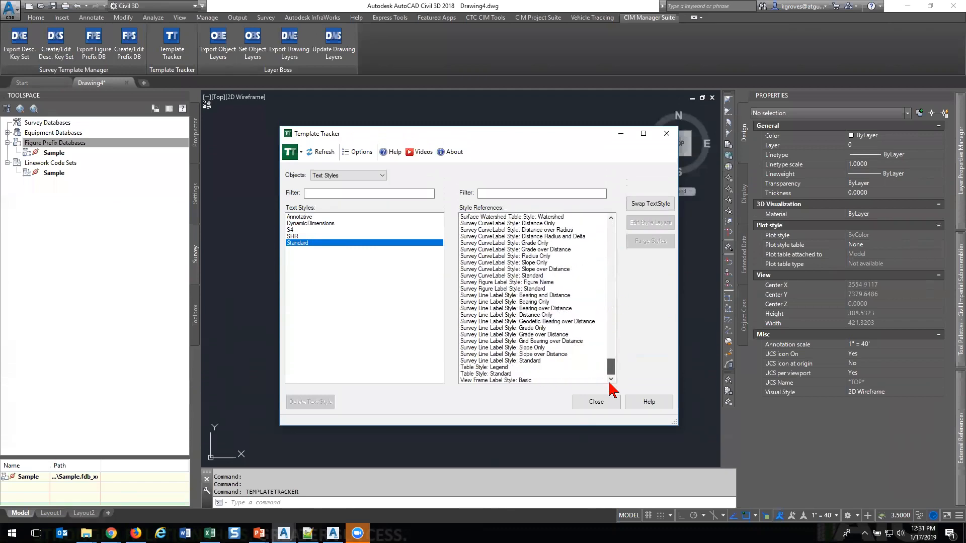
shift+click(550, 381)
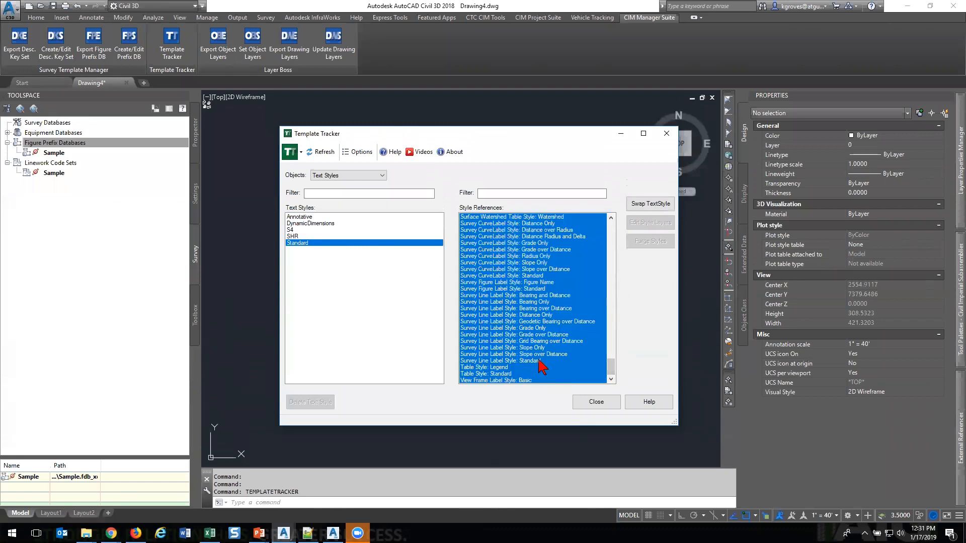
click(649, 204)
click(65, 111)
click(111, 275)
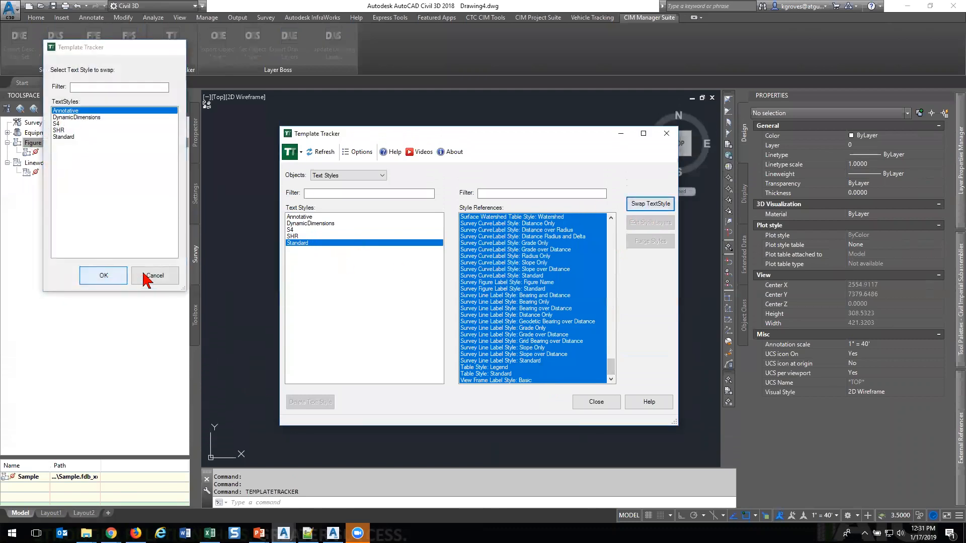
click(317, 216)
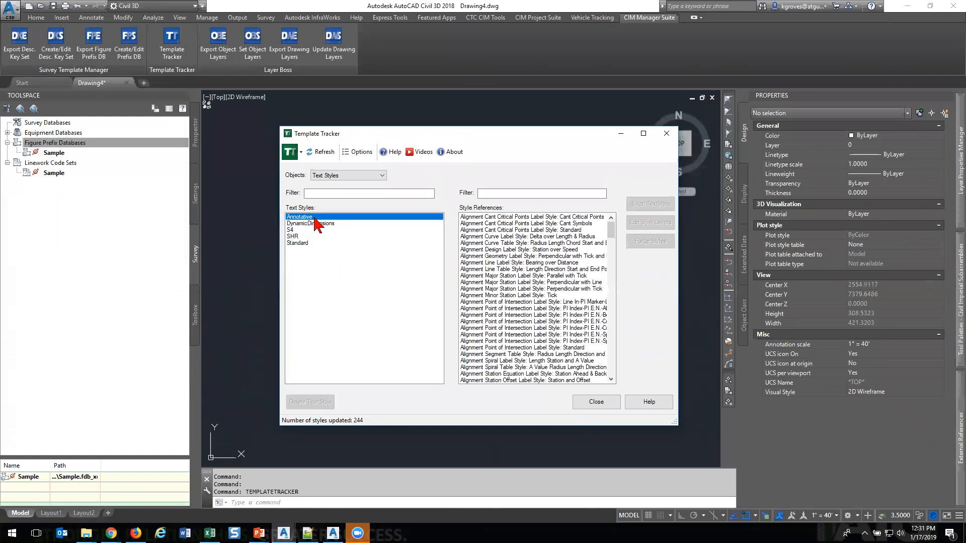
Swap the text style of all remaining style references under Standard, including the band styles, to Annotative.
mouse_move(613, 239)
mouse_down()
mouse_move(614, 379)
mouse_move(614, 224)
mouse_up()
click(343, 243)
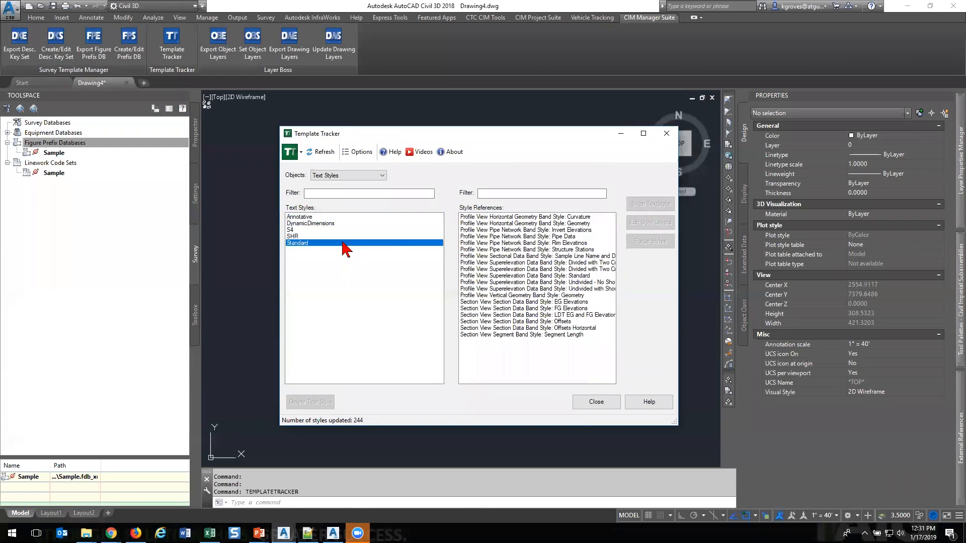
click(499, 217)
shift+click(502, 334)
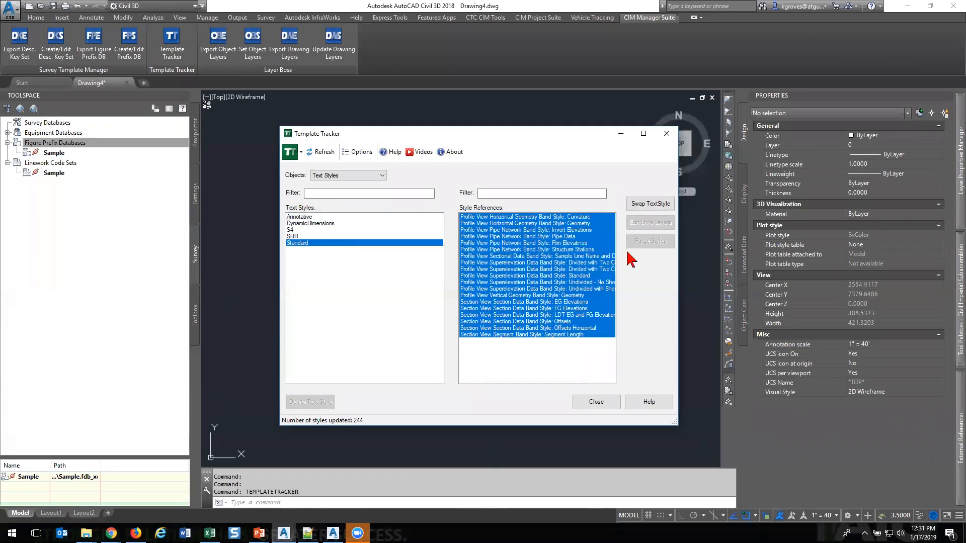
click(648, 204)
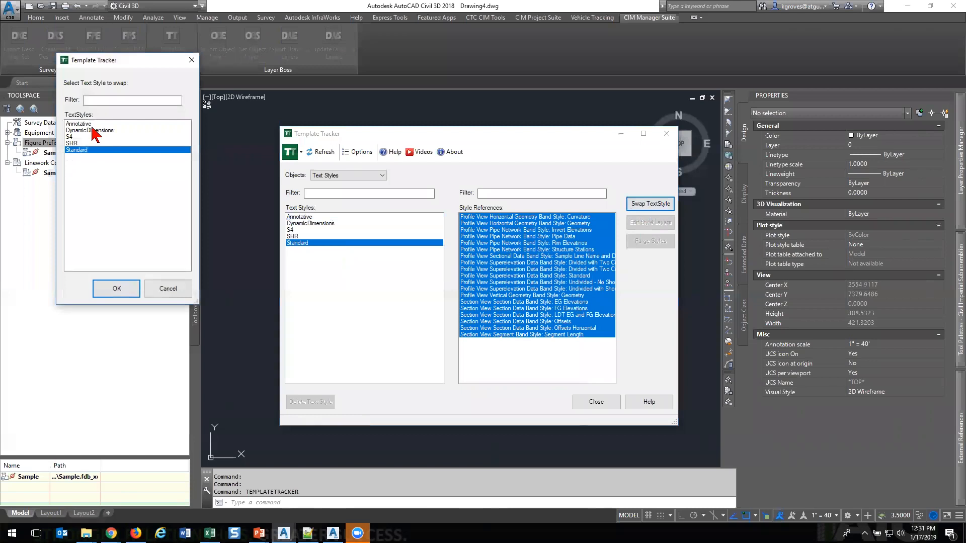
click(92, 124)
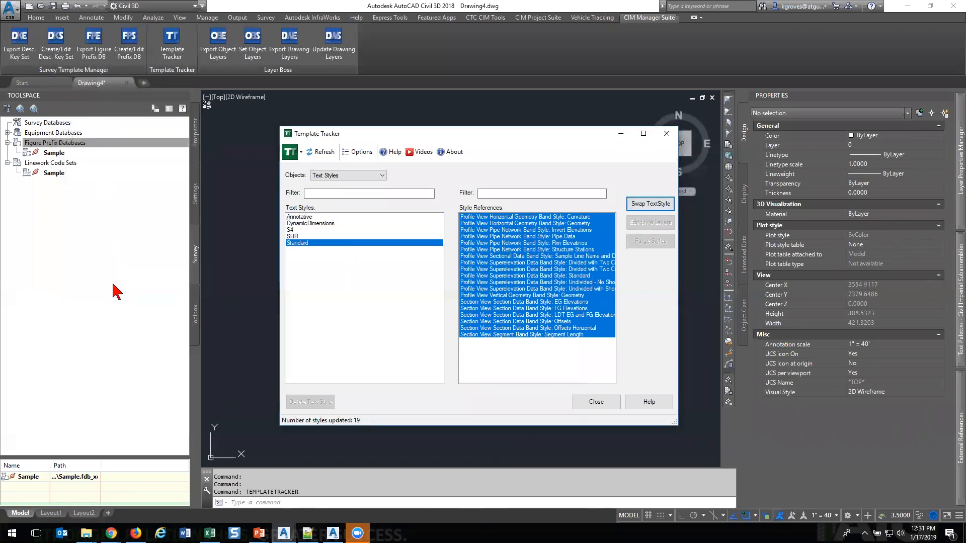
click(548, 296)
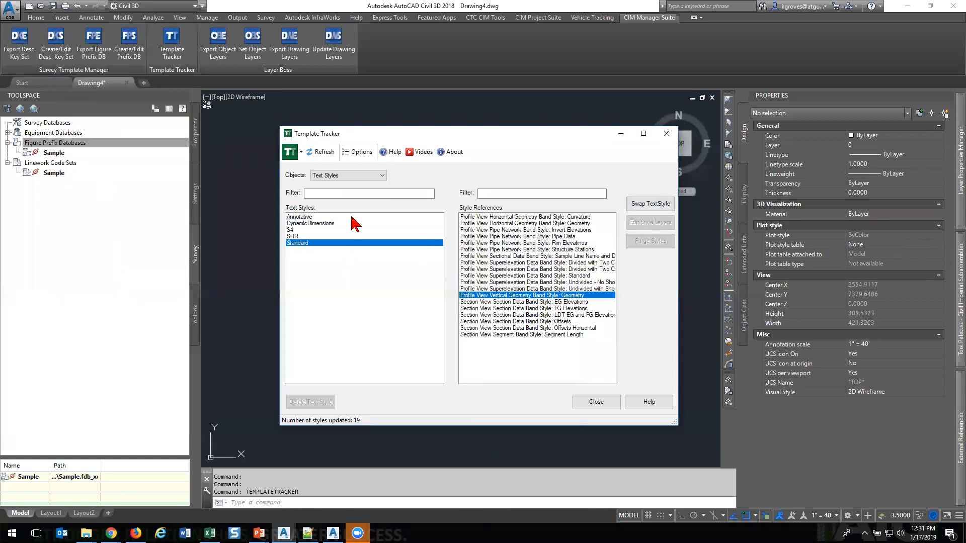
Compare the style references of the Annotative and Standard text styles, reading through the Annotative list.
click(312, 217)
click(313, 243)
click(311, 217)
scroll(550, 282, down, 9)
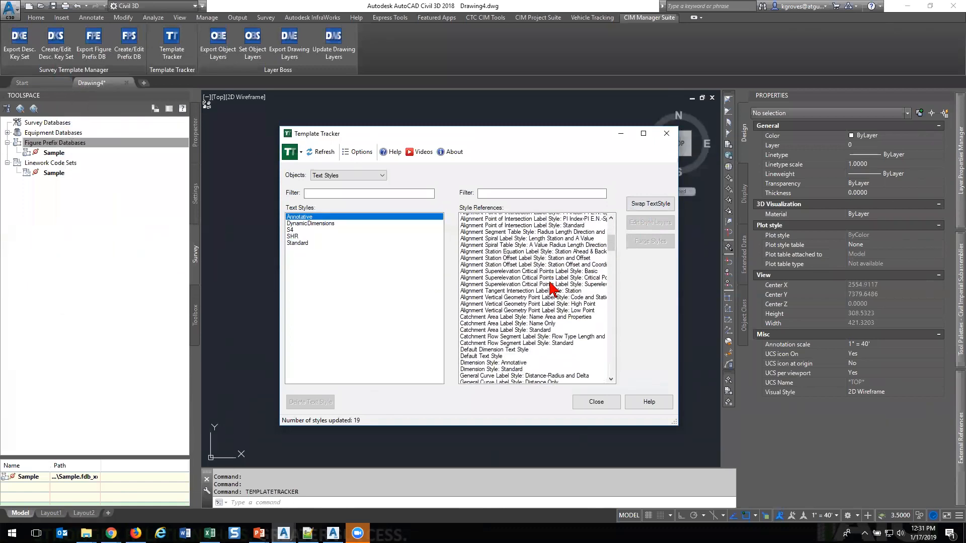
click(550, 282)
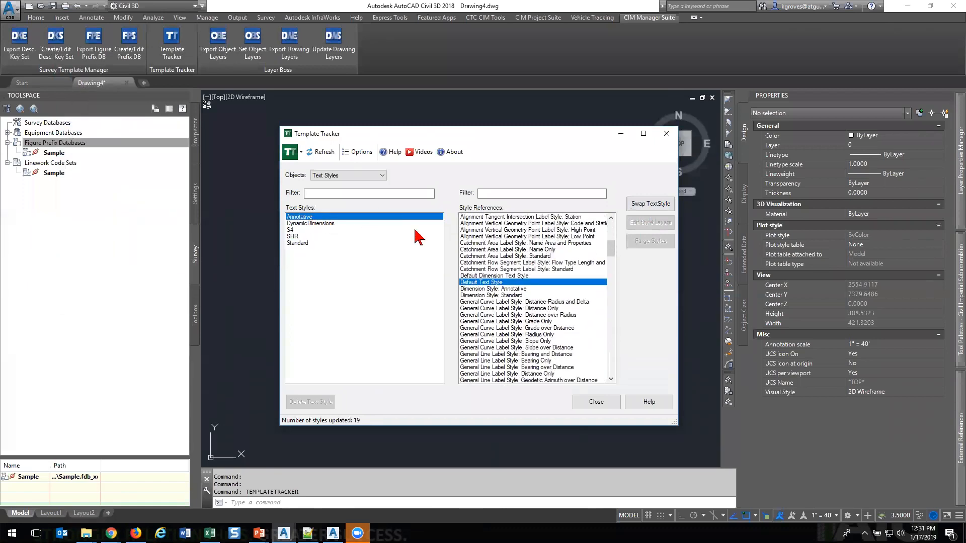
scroll(483, 284, down, 9)
Review the Dimension Styles and Multileader Styles object types in Template Tracker, and close it.
click(330, 177)
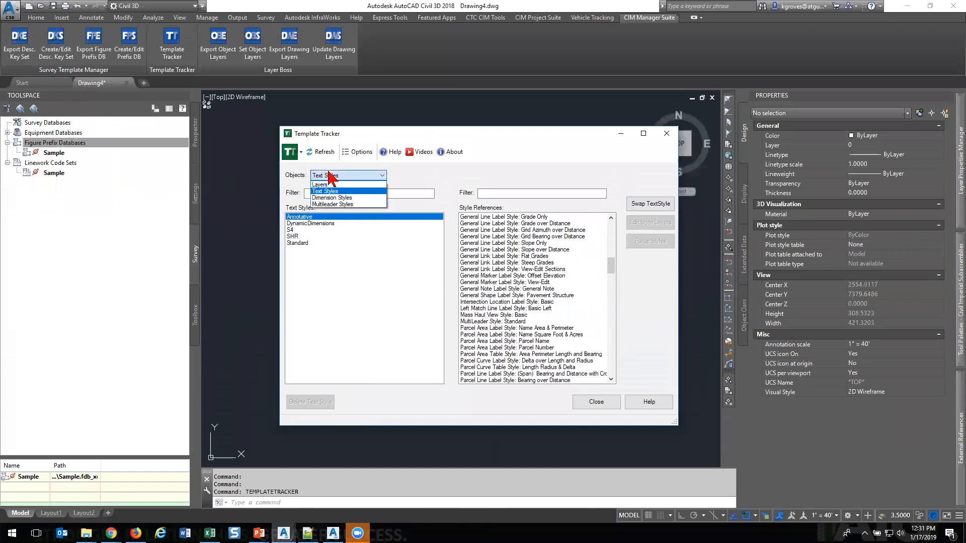
click(342, 188)
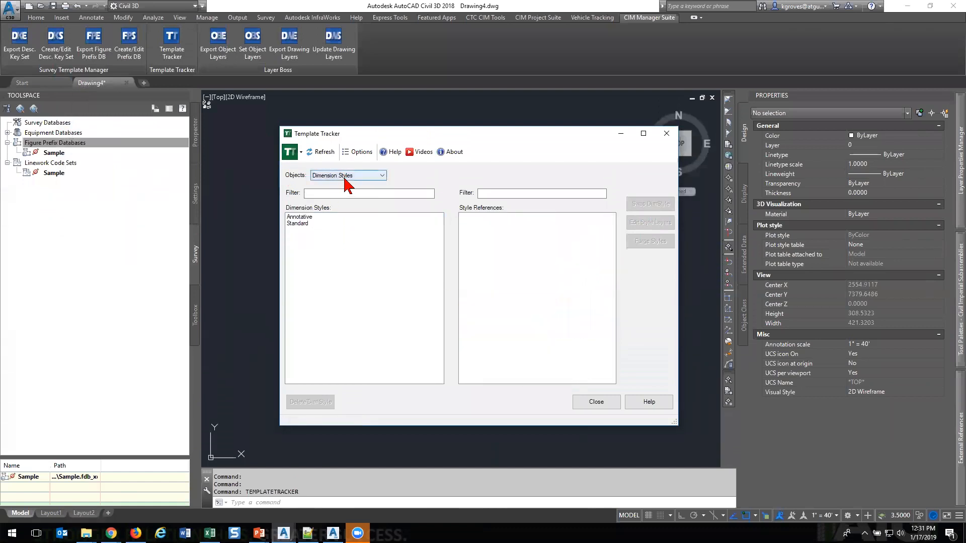
click(343, 176)
click(329, 204)
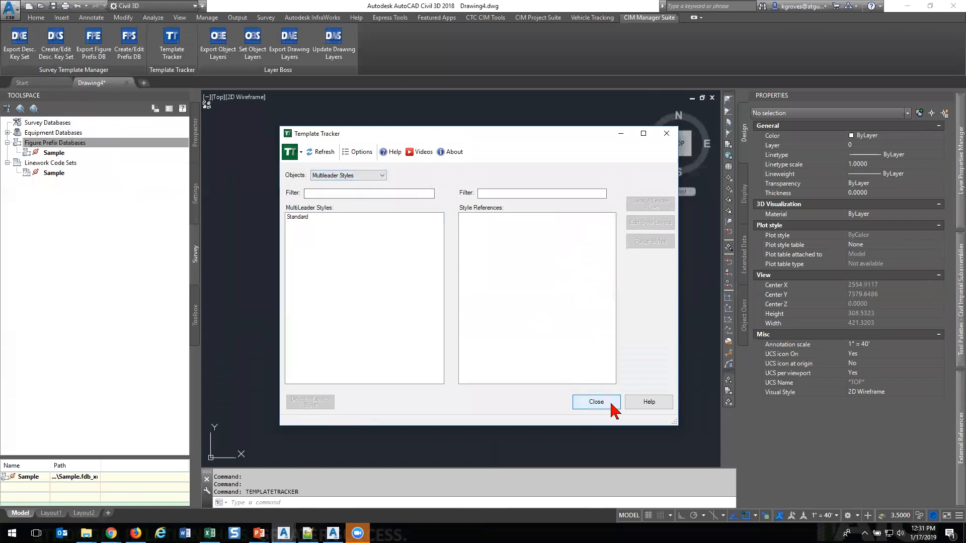
click(612, 404)
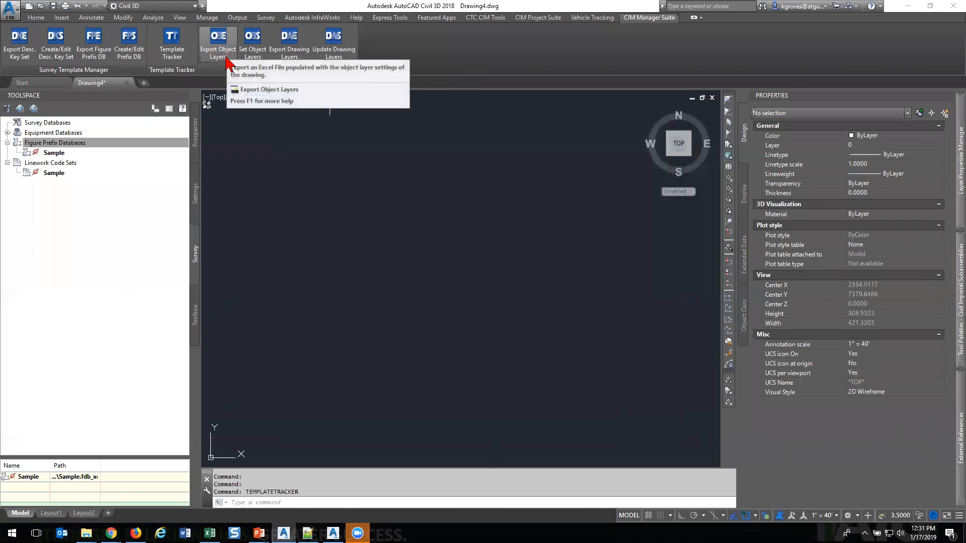
Try a Prefix modifier with the value * for the Alignment object layer in Drawing4's settings, and discard the change.
click(196, 194)
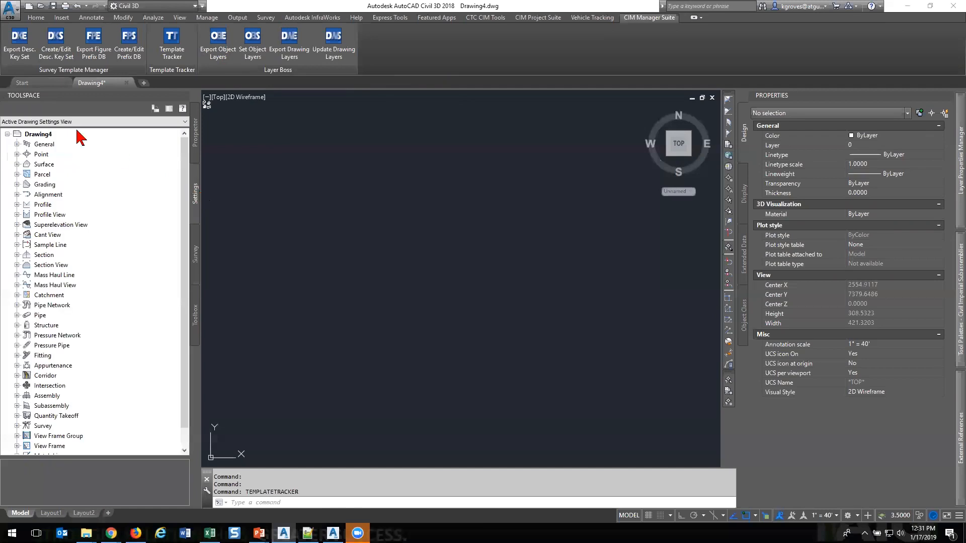
right_click(49, 134)
click(96, 142)
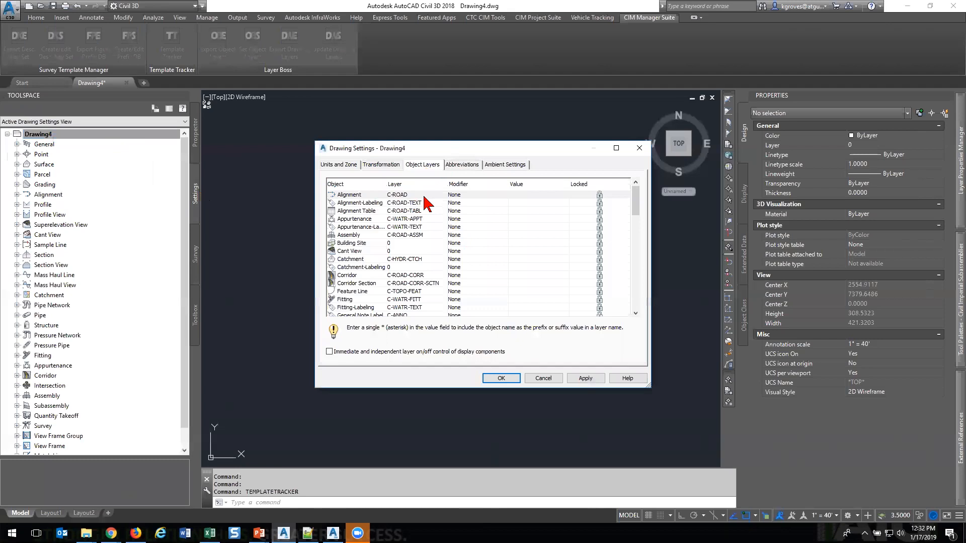
click(455, 196)
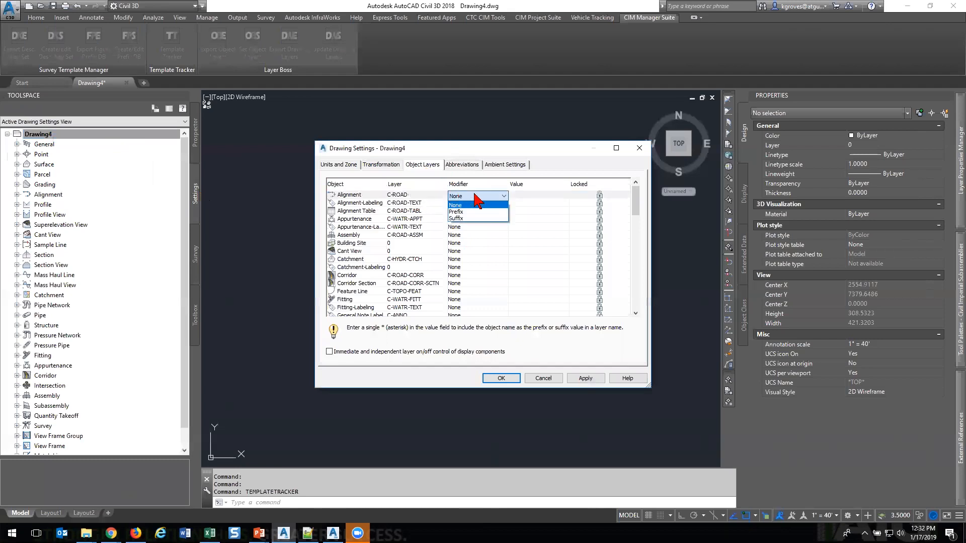
click(496, 211)
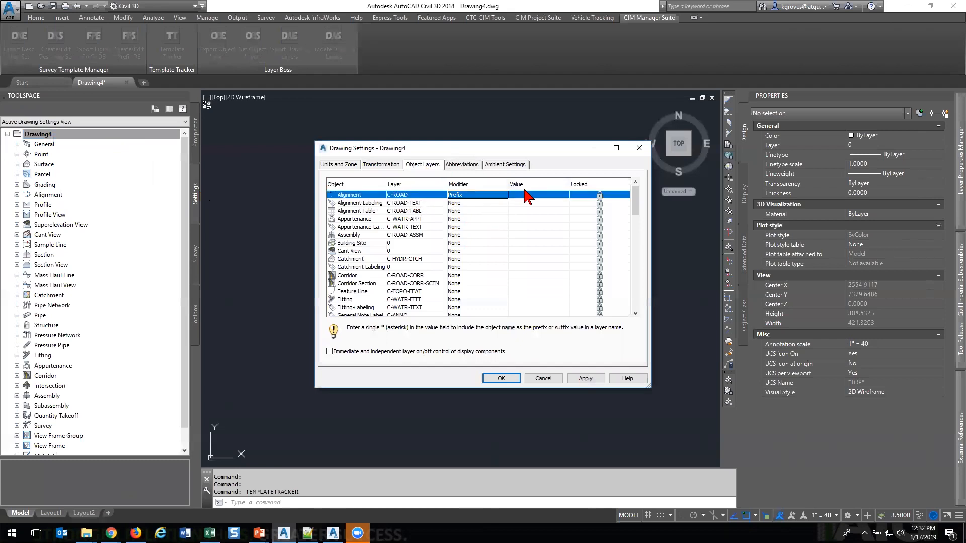
click(525, 193)
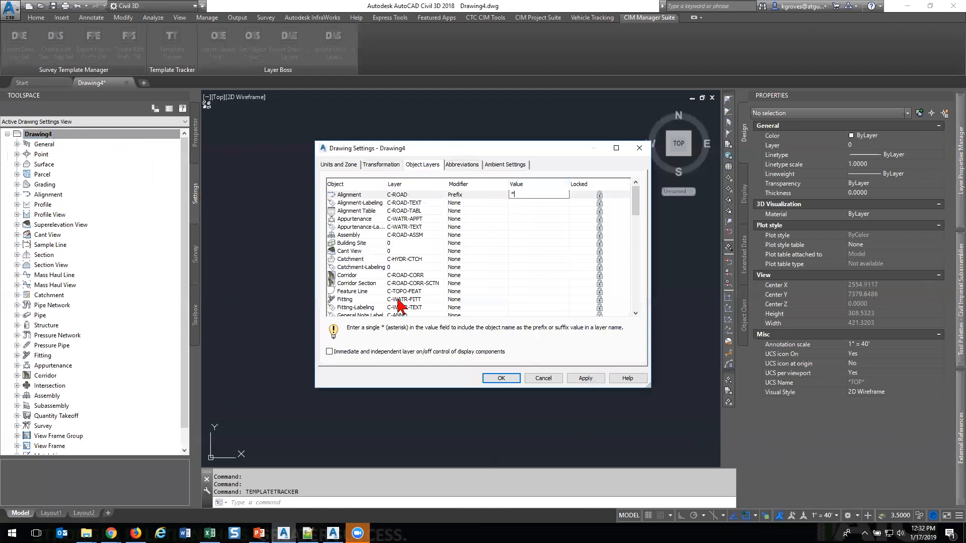
key(Return)
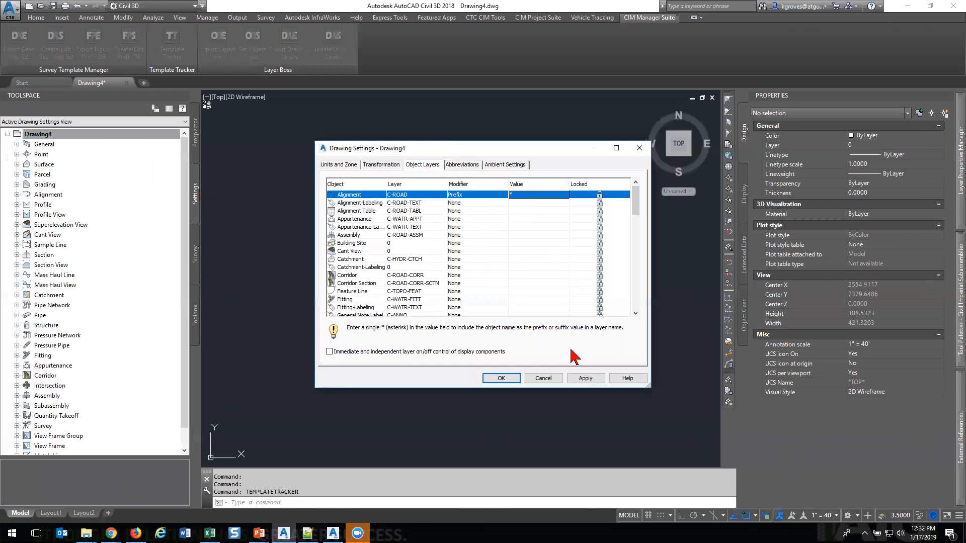
click(537, 377)
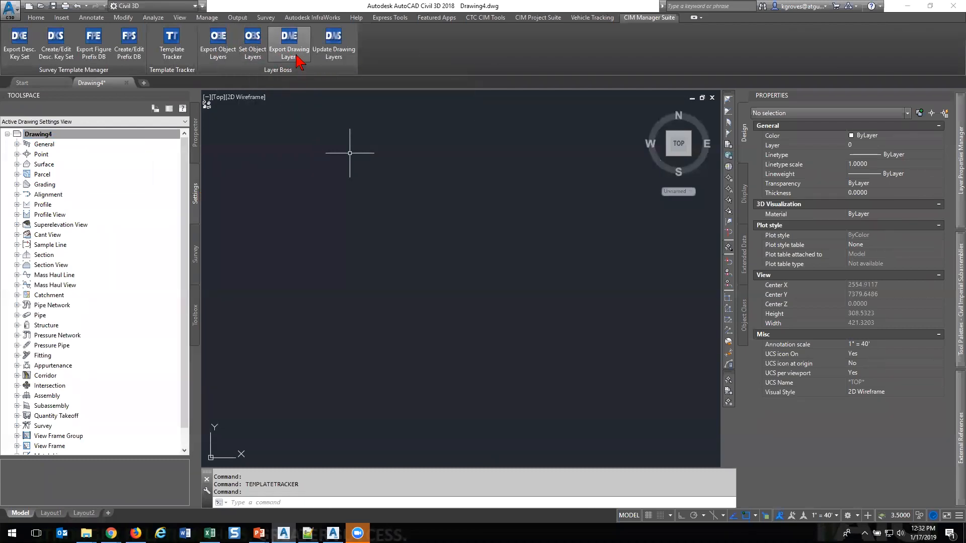
Clear the bldg search in the Layer Properties Manager, and check how to add drawings in Export Drawing Layers without selecting any.
mouse_move(954, 161)
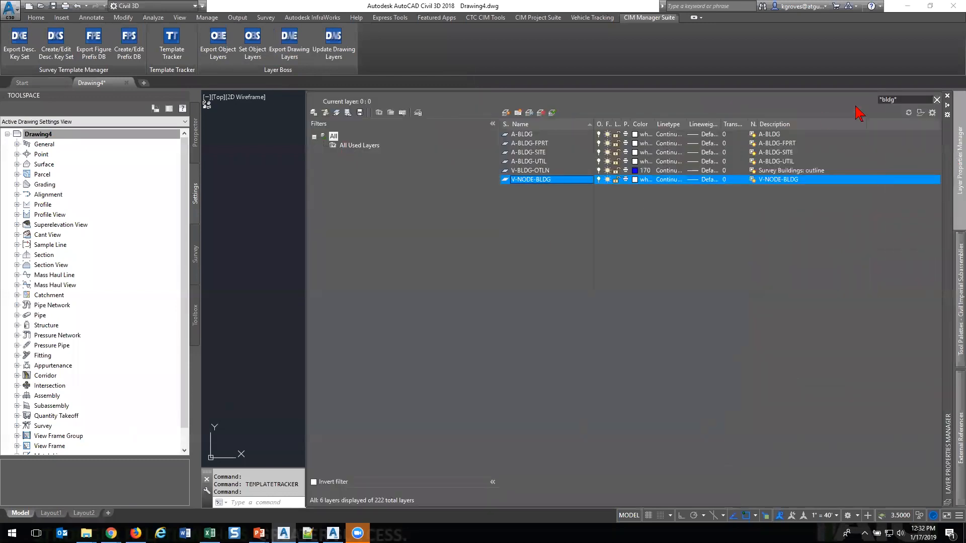
click(936, 99)
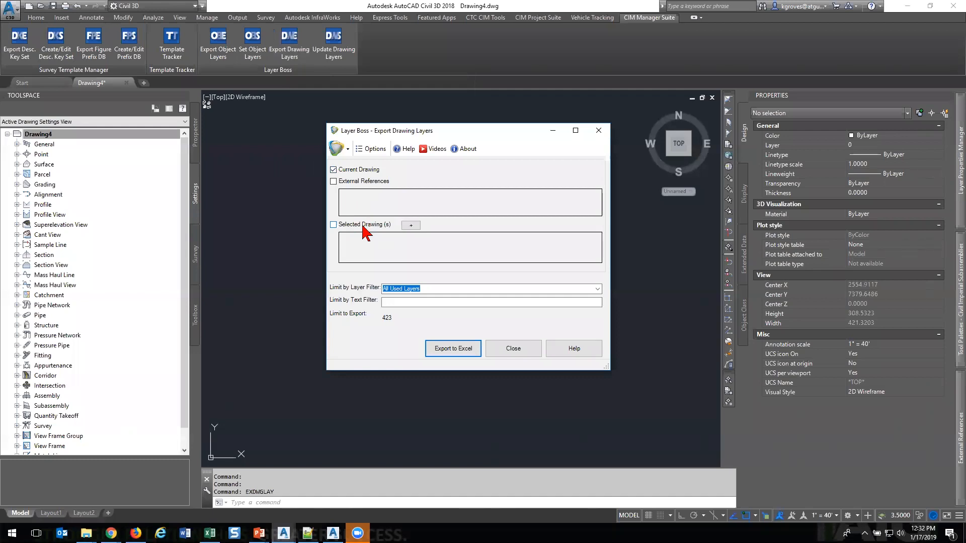
click(412, 225)
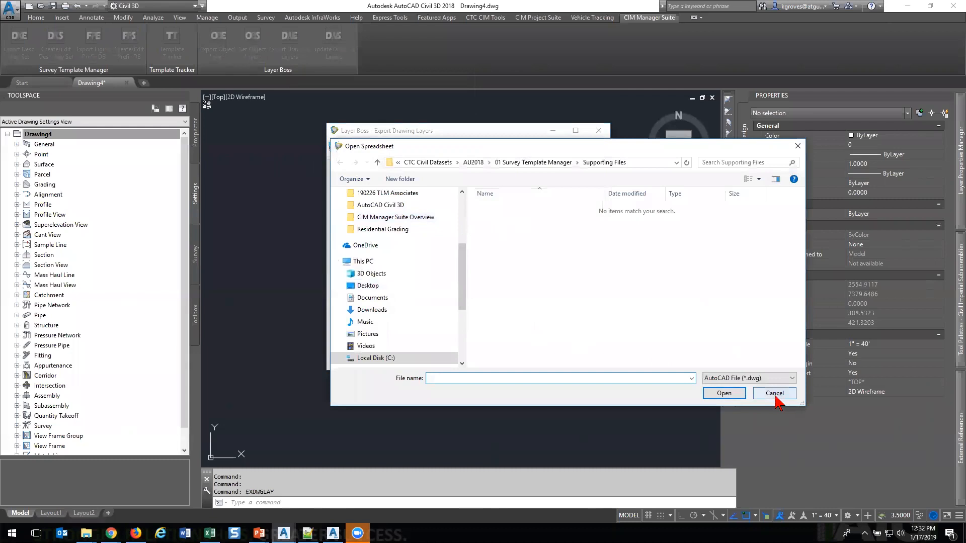
click(773, 393)
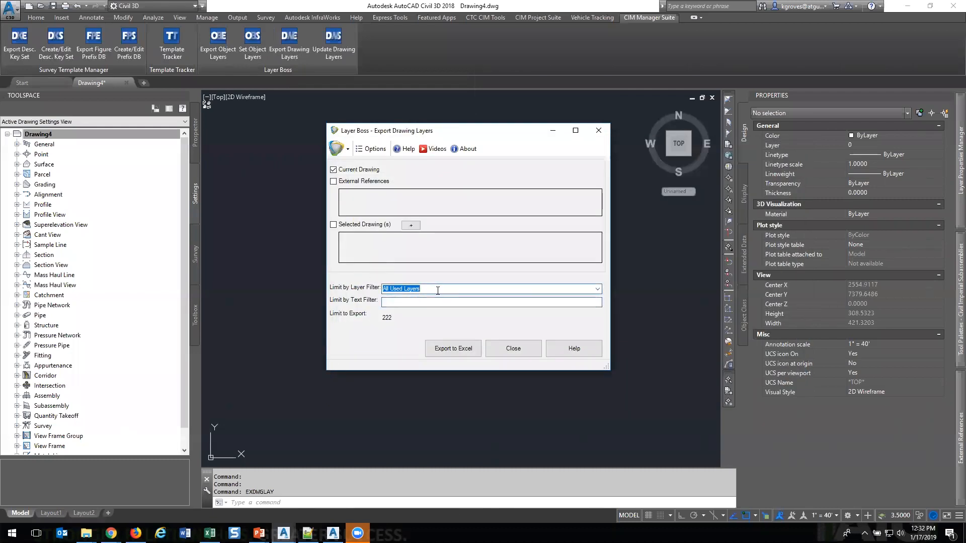
Limit the drawing layer export to the All Used Layers filter and the text filter V-.
click(597, 289)
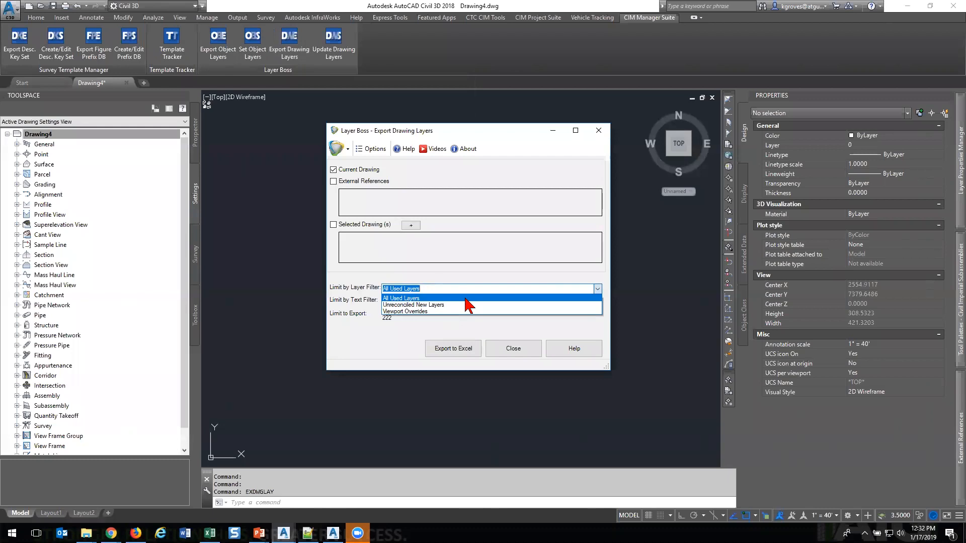
click(442, 298)
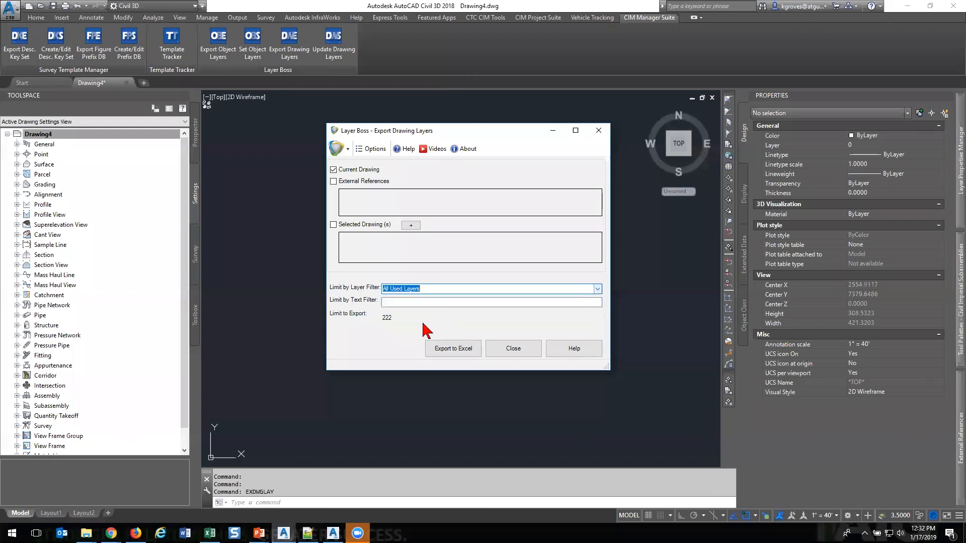
click(453, 302)
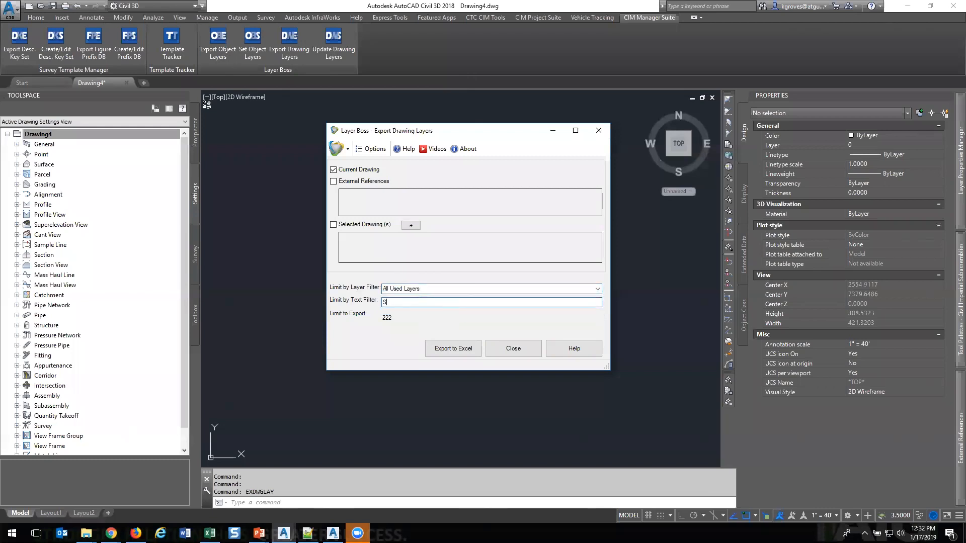
key(shift+Tab)
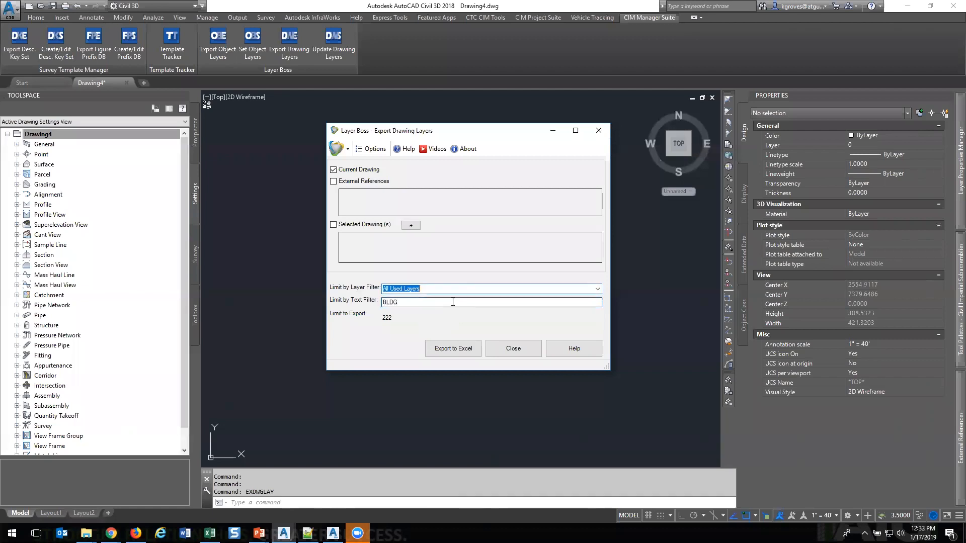
key(Tab)
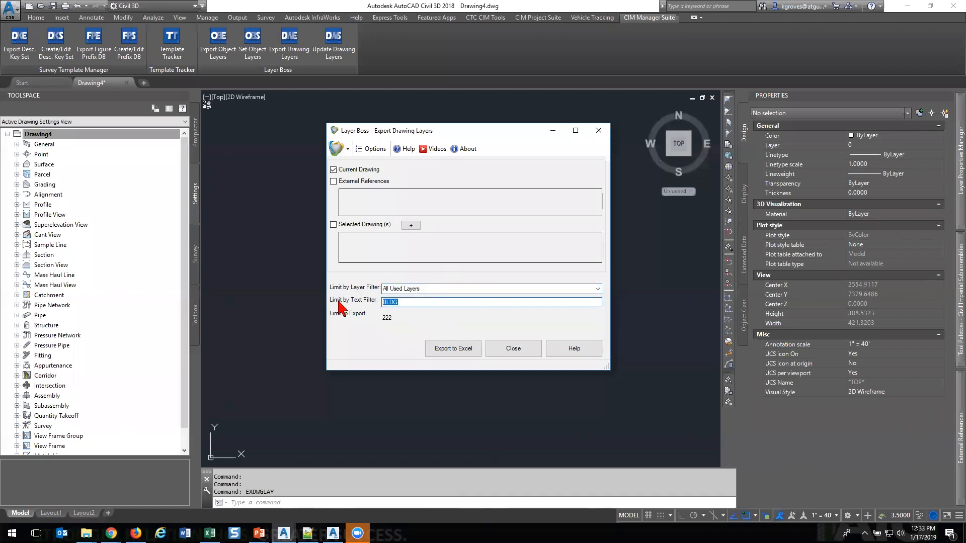
text(V-)
Export the layers to Excel as V-(all).xlsx in AU2018\02 Layer Boss, and open the workbook to review the exported layers.
click(457, 352)
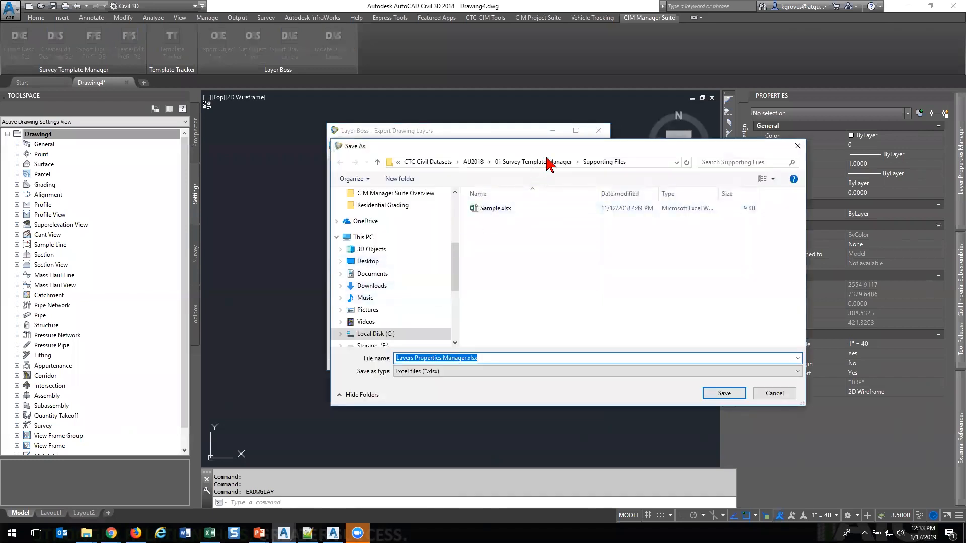
click(559, 162)
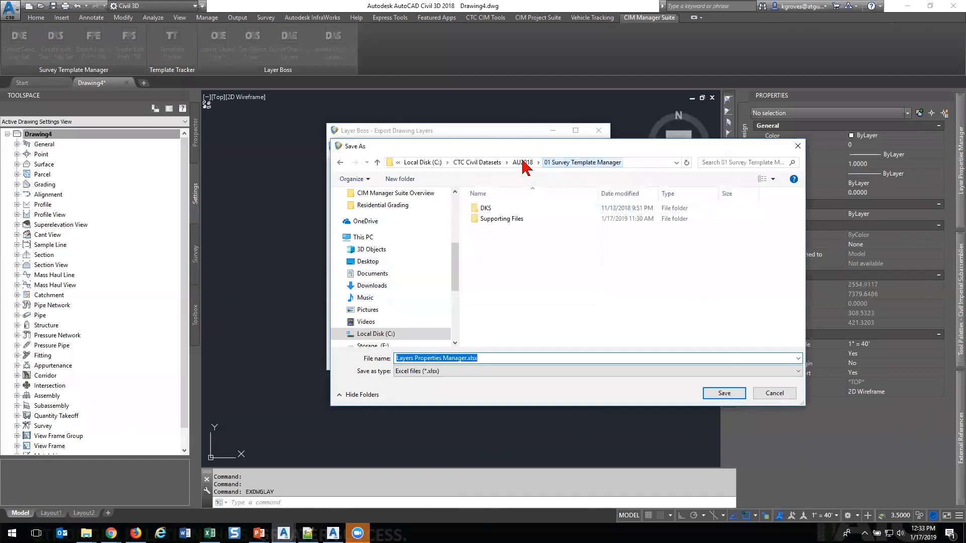
click(524, 162)
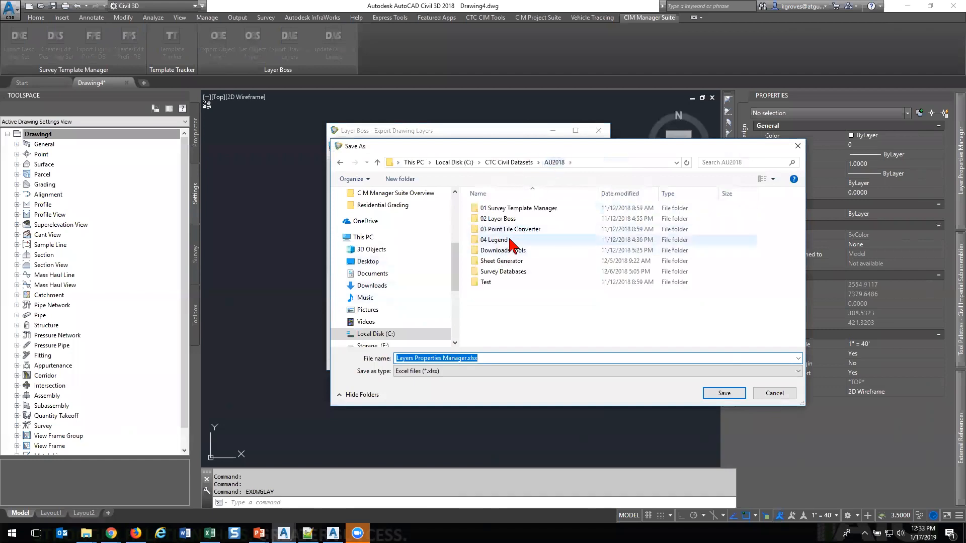
double_click(520, 220)
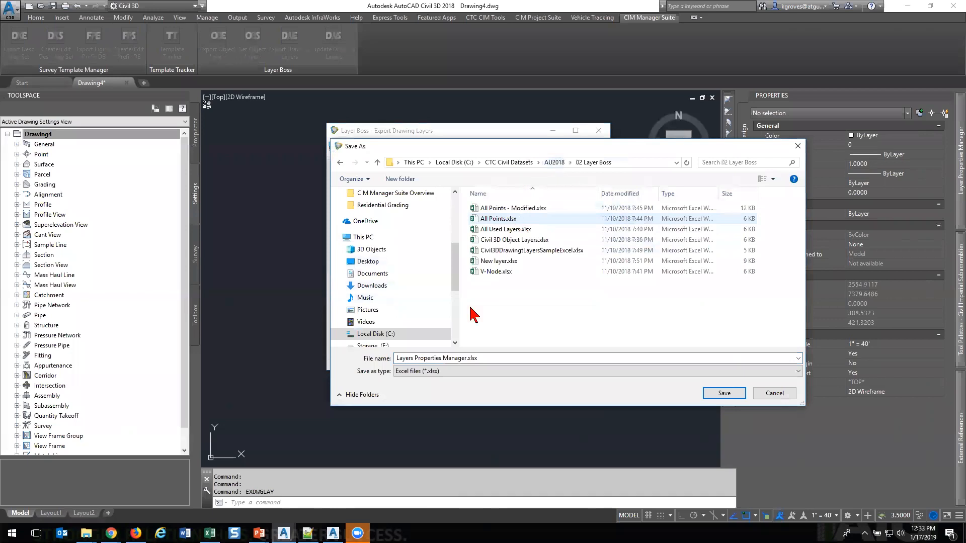
click(505, 272)
double_click(413, 358)
click(409, 358)
key(Delete)
key(Delete)
key(BackSpace)
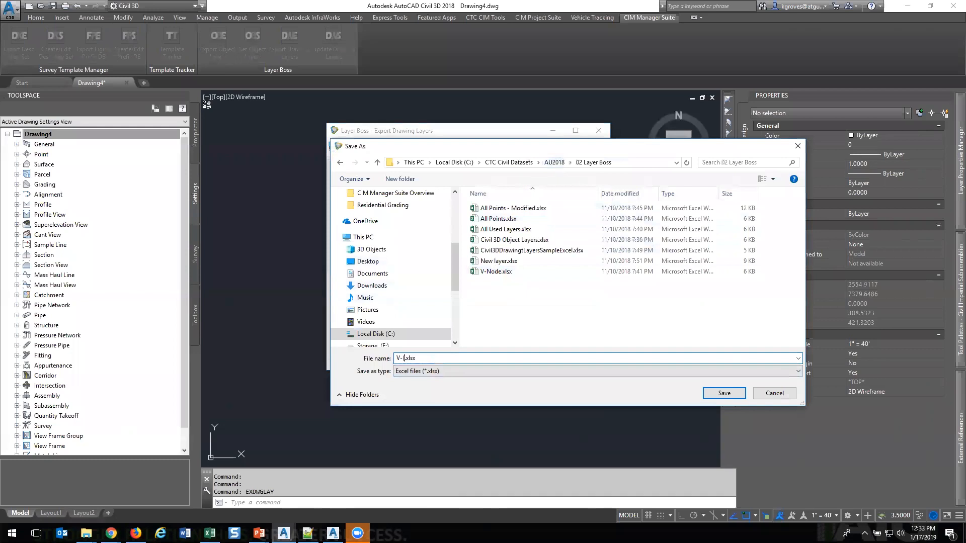
key(Return)
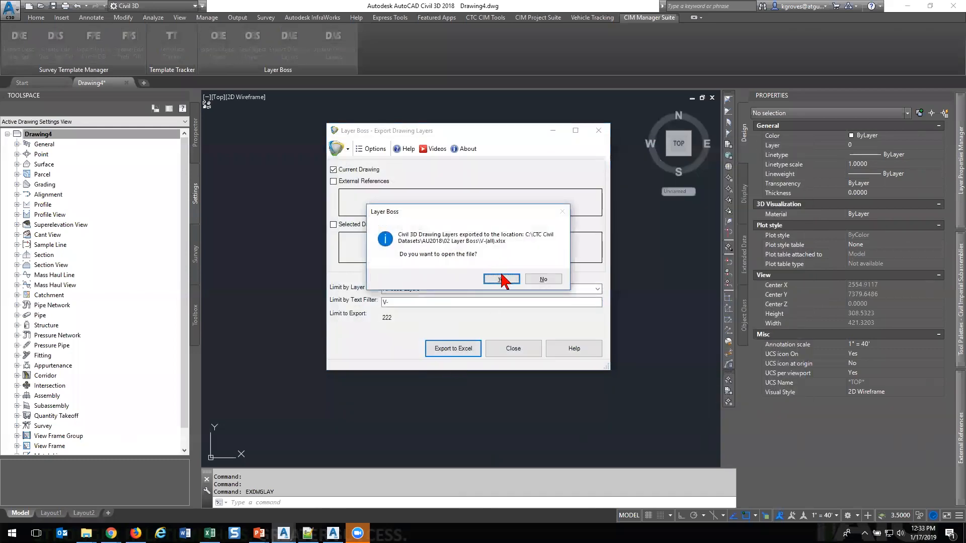
click(502, 278)
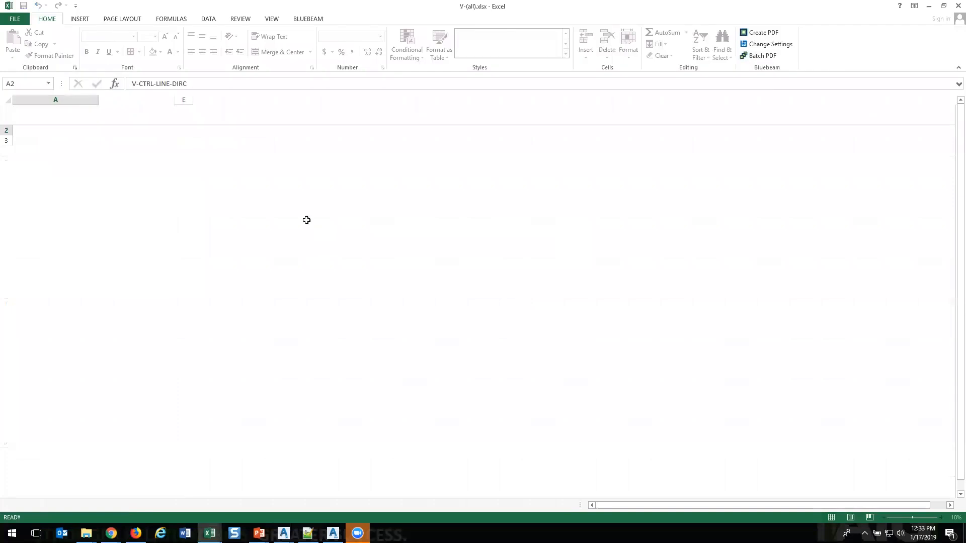
scroll(75, 202, down, 8)
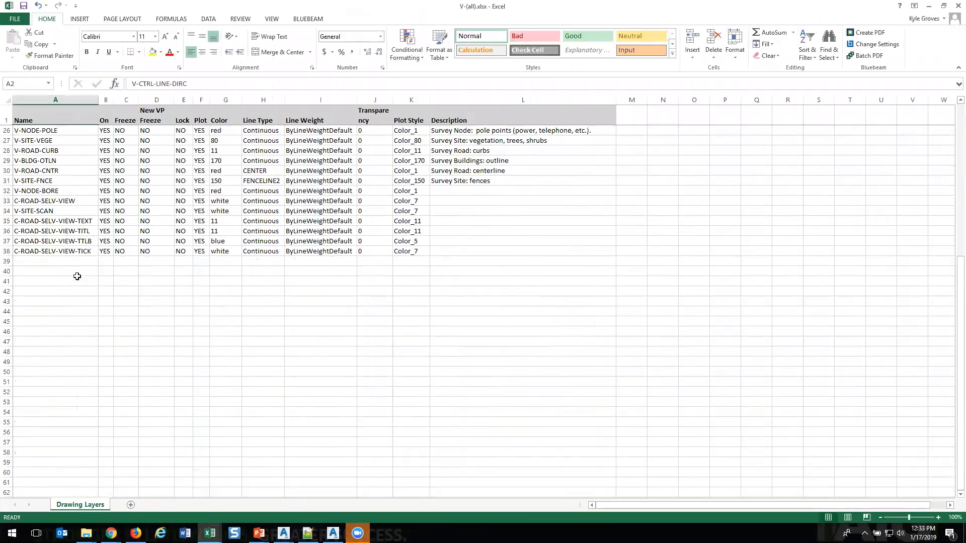
Examine the exported layer list in V-(all).xlsx, including the C-ROAD-SELV-VIEW layer names and their V- match.
scroll(74, 280, up, 2)
click(51, 261)
click(50, 281)
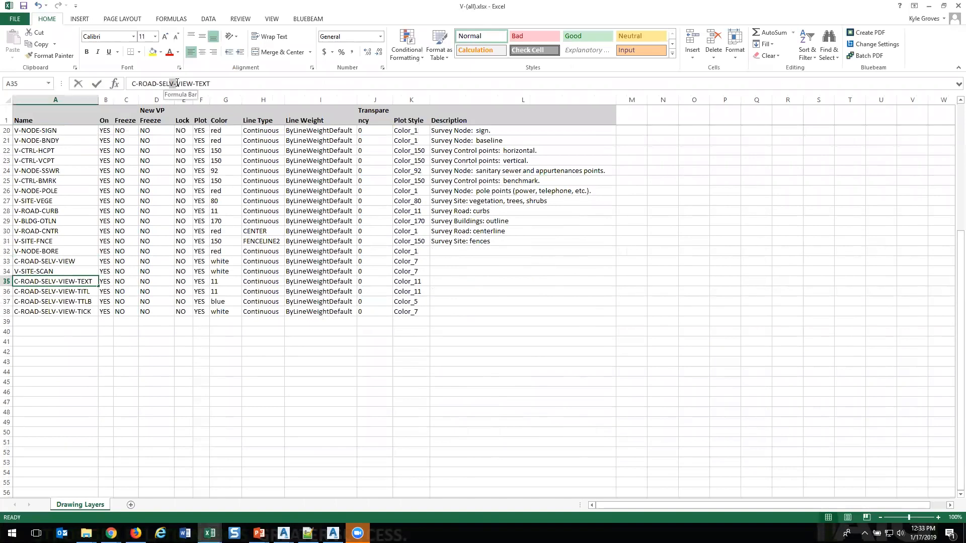
click(124, 242)
scroll(125, 245, up, 4)
scroll(125, 245, up, 2)
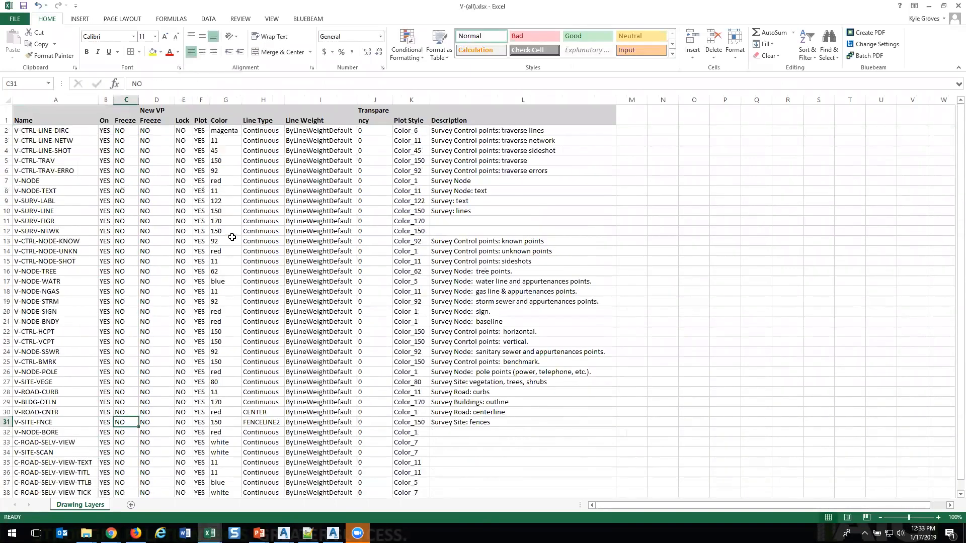
Return to Civil 3D, close Export Drawing Layers, and check the Create/Syn Drawing Layers options without applying anything.
click(928, 6)
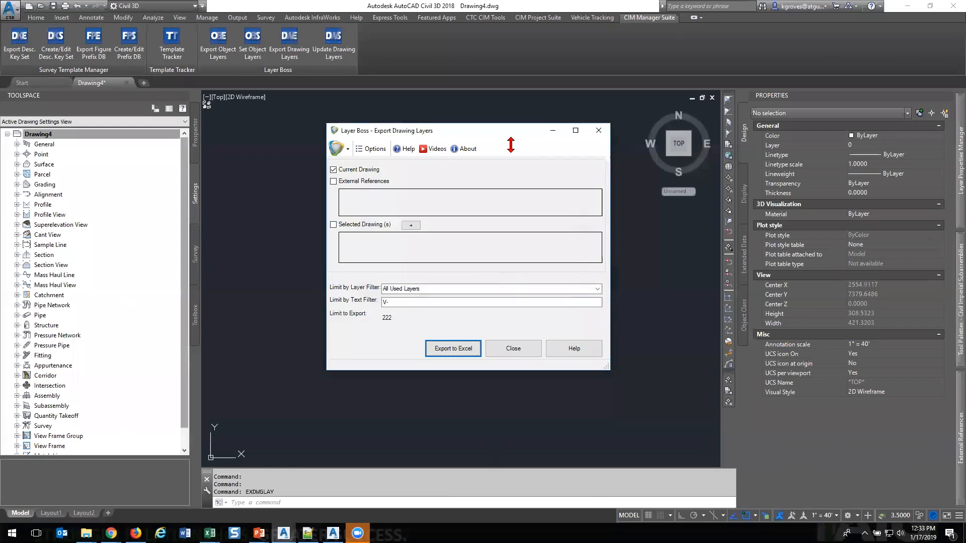
click(598, 130)
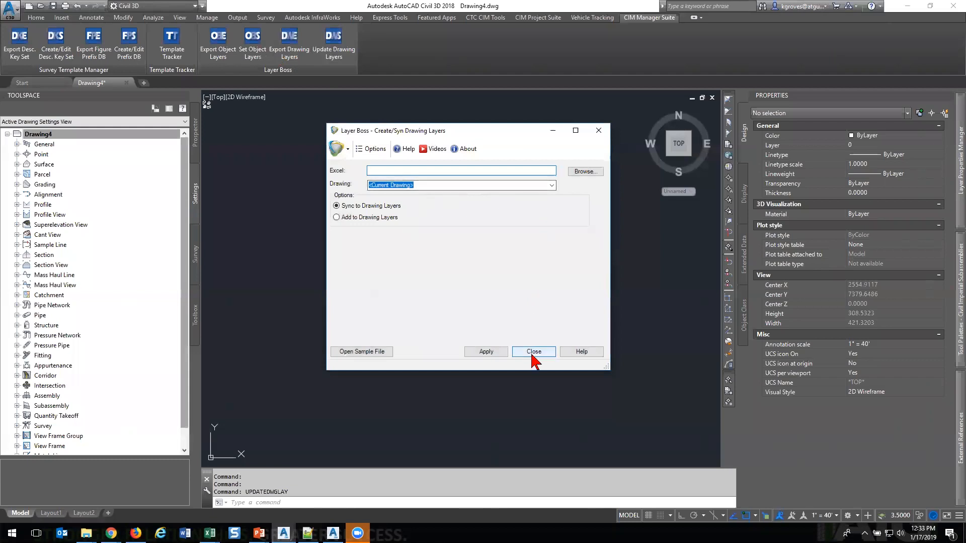
click(534, 351)
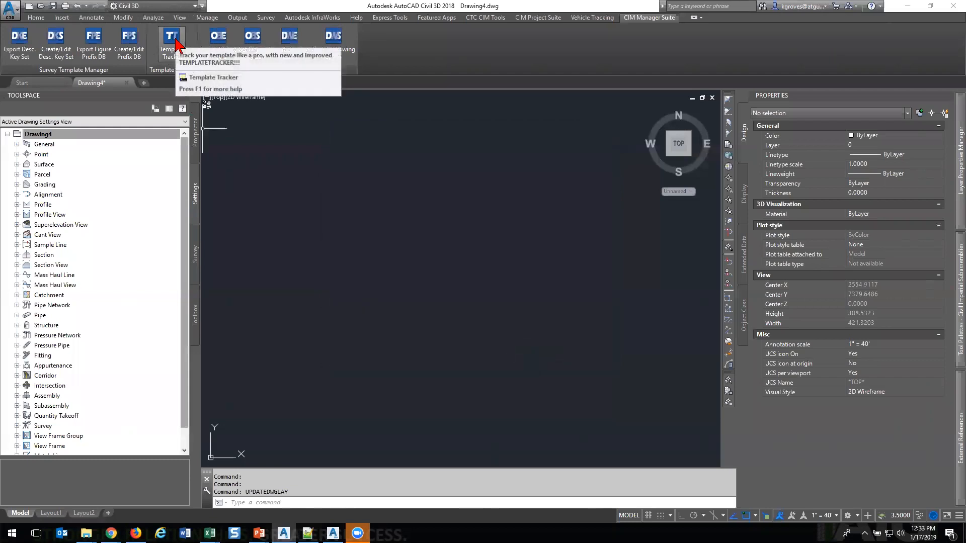
scroll(515, 344, down, 10)
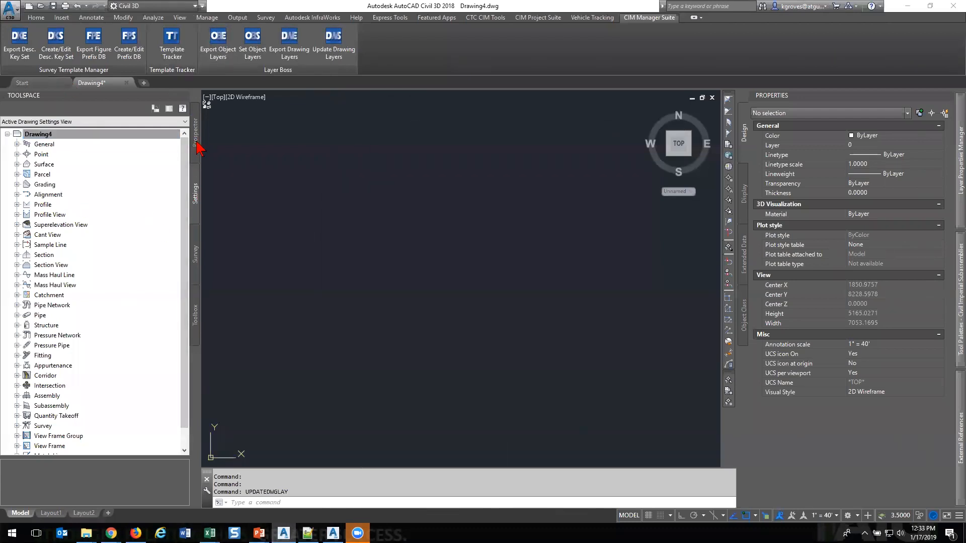
Add a new description key to the Civil 3D description key set under Point in Drawing4's settings.
click(194, 206)
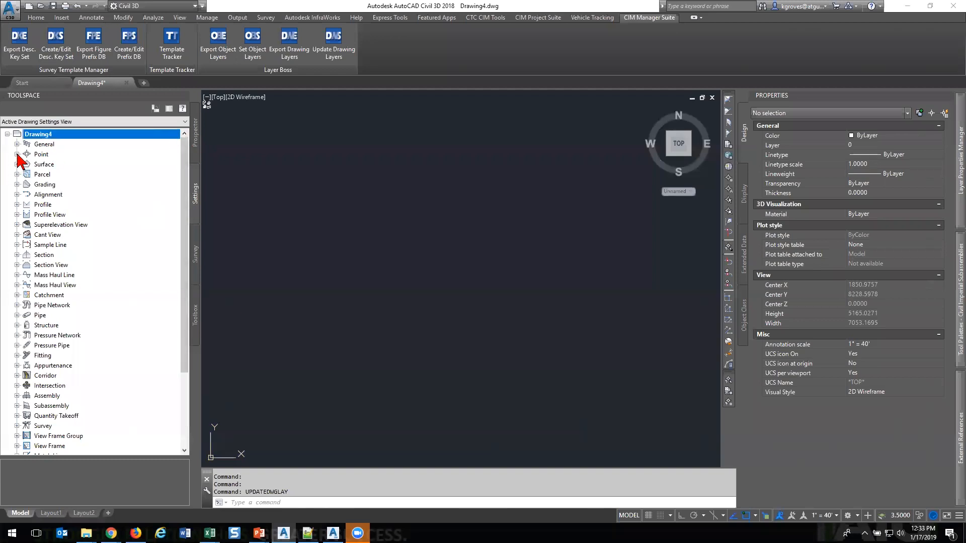
click(16, 154)
click(26, 195)
click(27, 194)
click(26, 205)
right_click(75, 215)
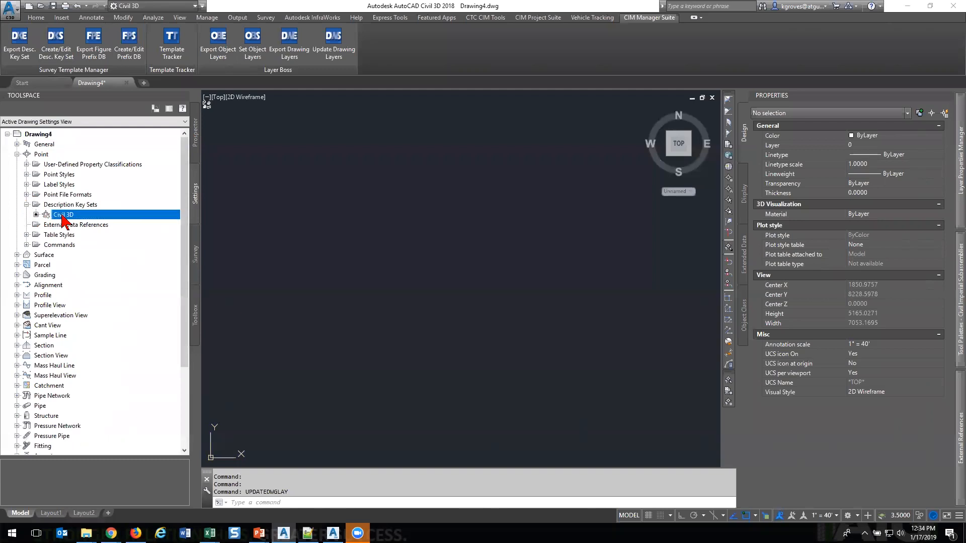
click(97, 238)
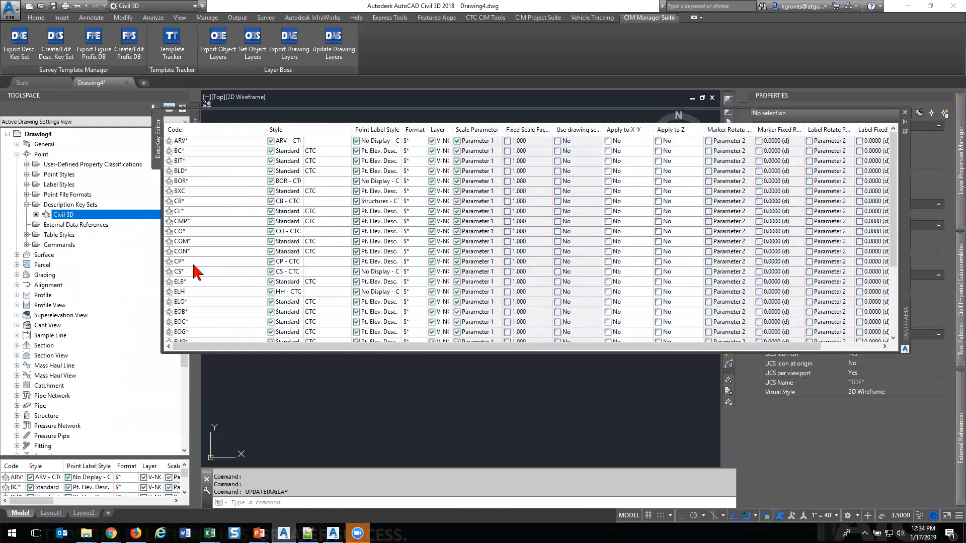
right_click(196, 267)
click(237, 272)
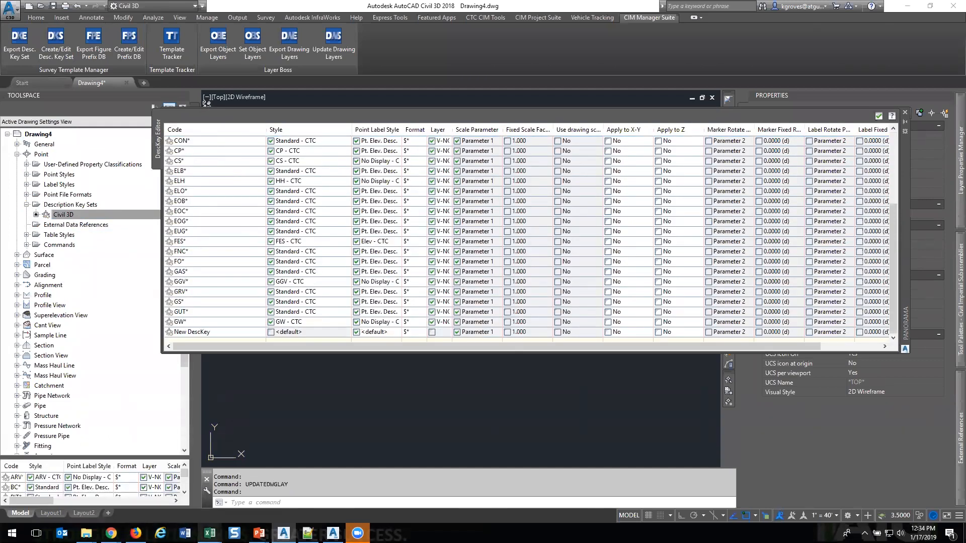
Compare the description keys with the V-(all).xlsx layer list in Excel, and return to Civil 3D to accept and close the key editor.
mouse_move(209, 533)
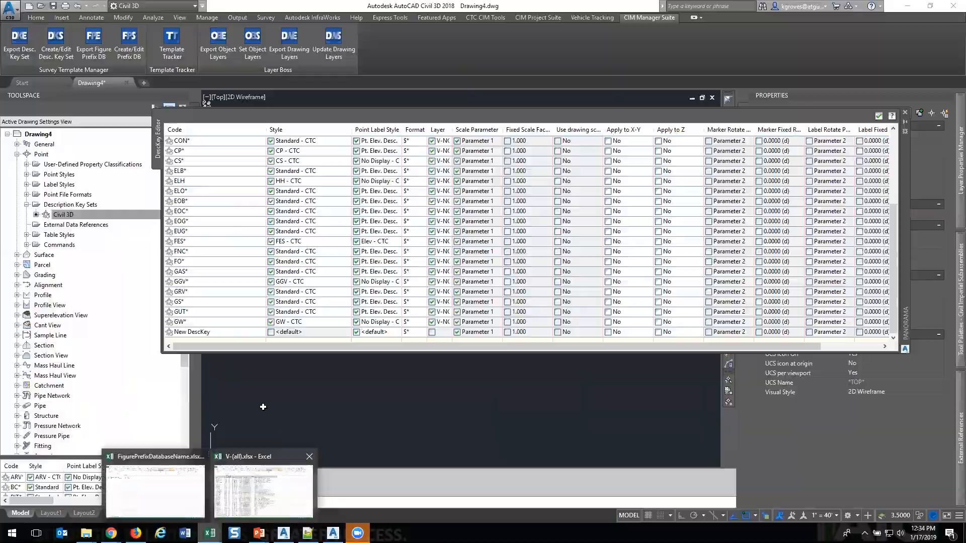
click(279, 506)
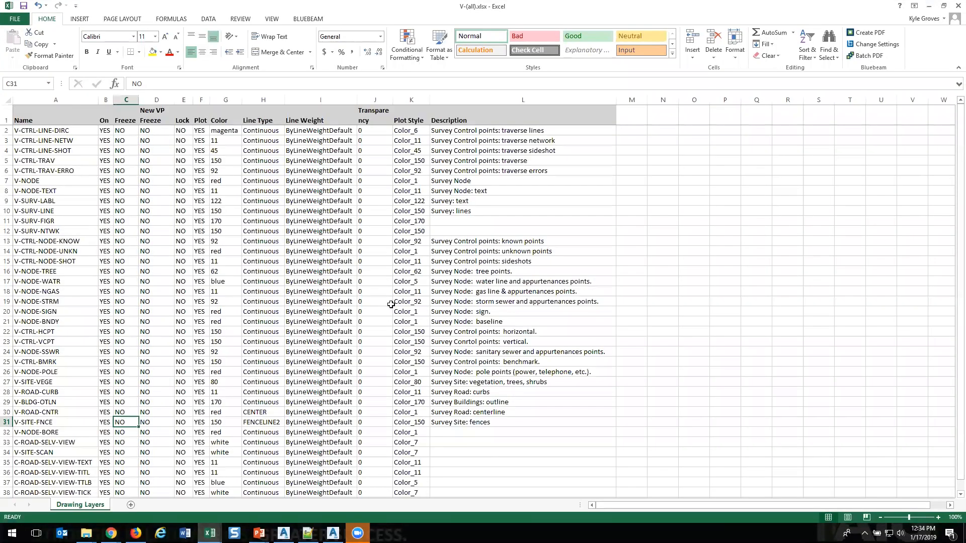
click(929, 5)
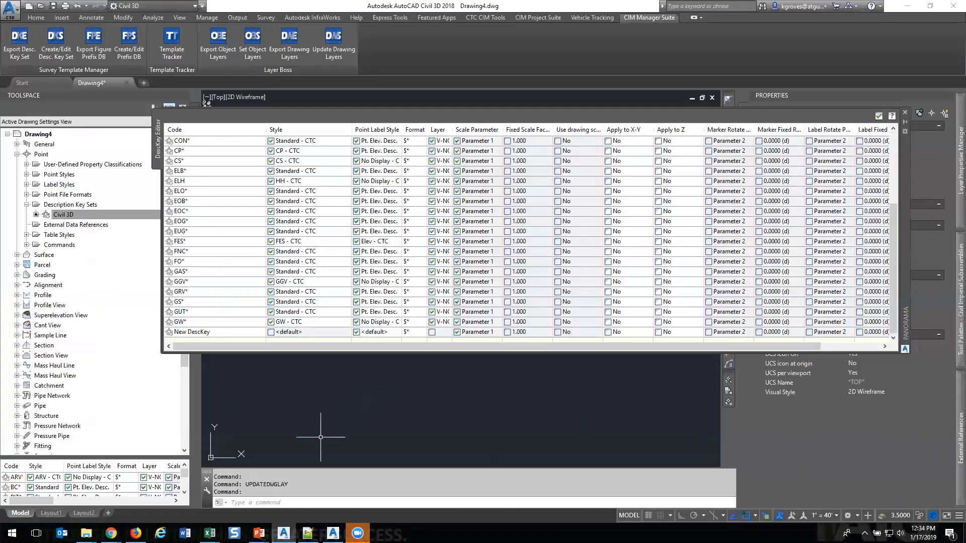
click(878, 116)
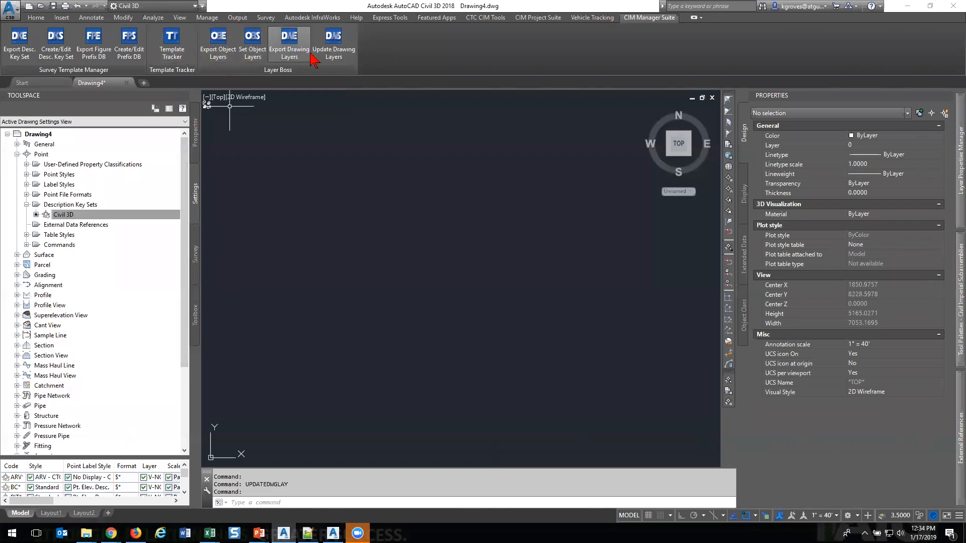
Switch to the PowerPoint slide show and advance from the Inside the Software slide to the Questions slide.
mouse_move(259, 534)
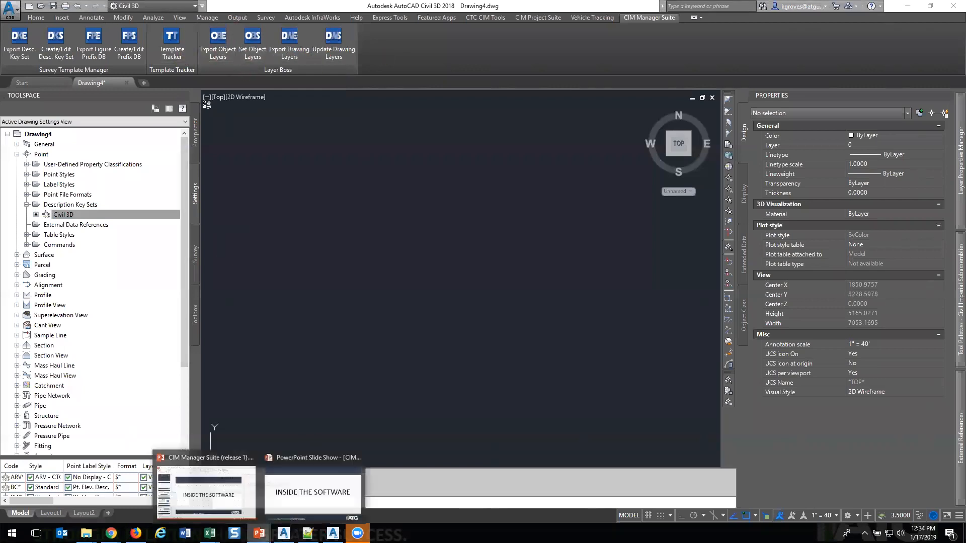
click(312, 491)
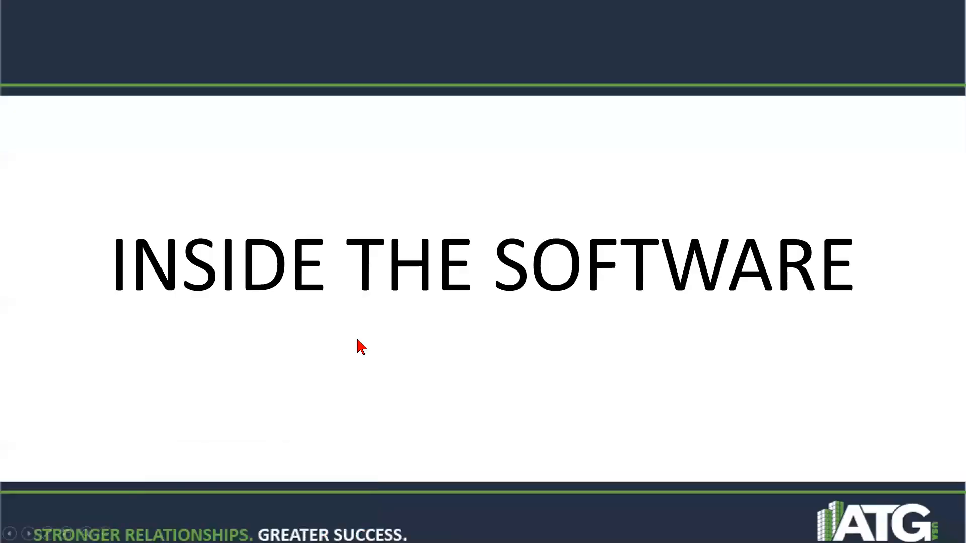
click(361, 347)
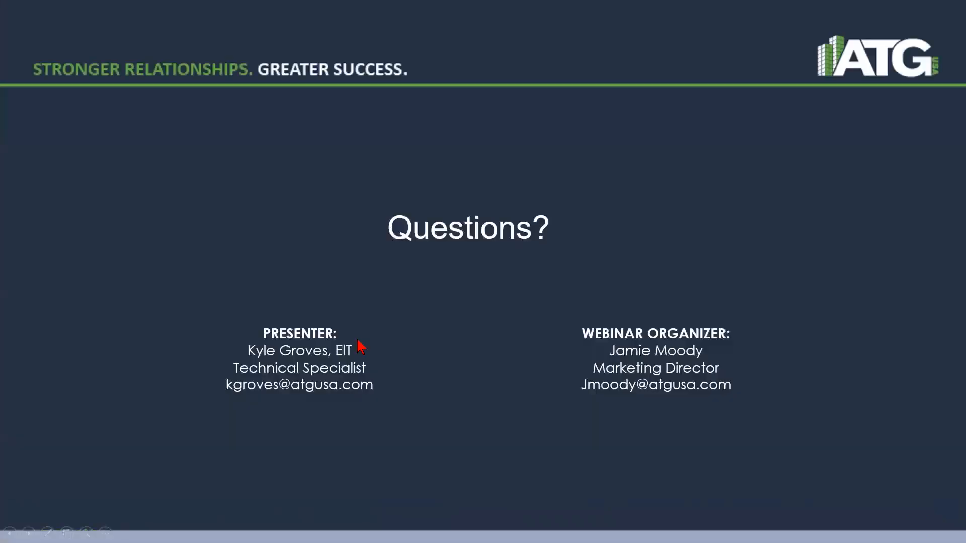